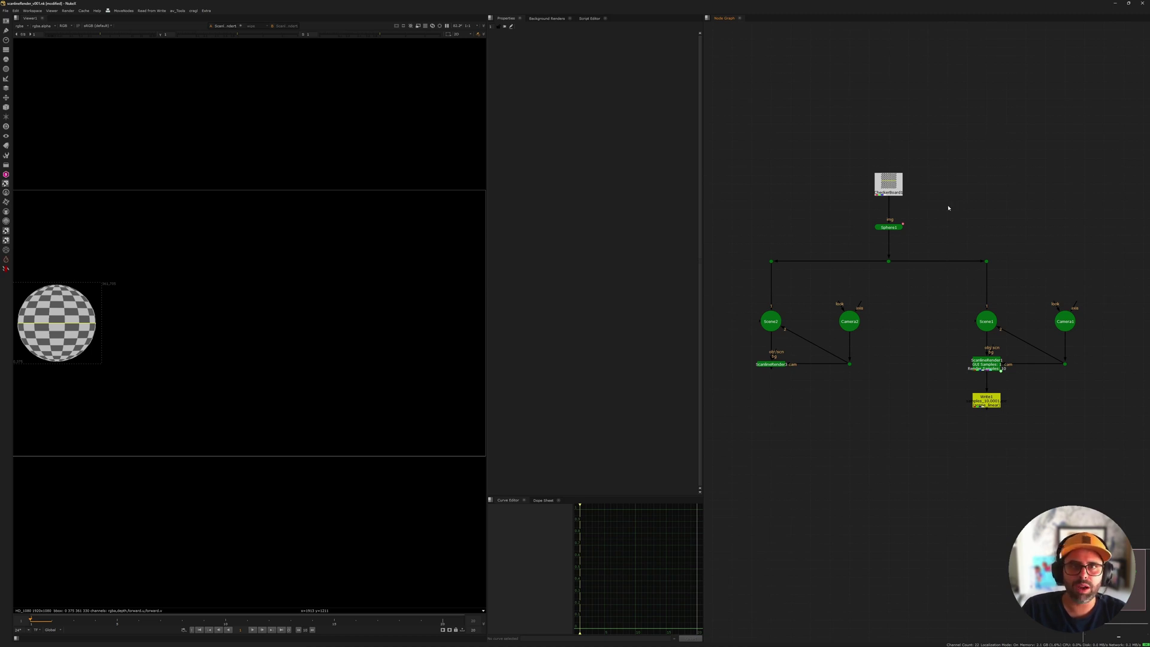
Add a Merge node in the empty graph area above the checkerboard and sphere branch.
middle_drag(945, 200, 922, 207)
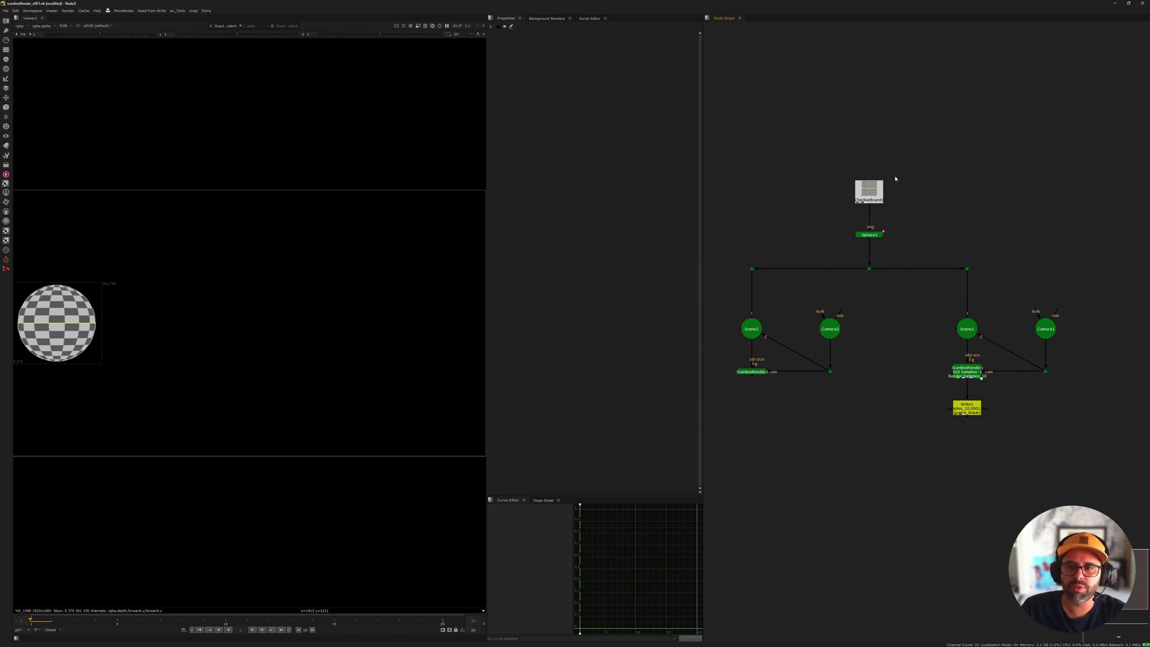
scroll(911, 207, up, 3)
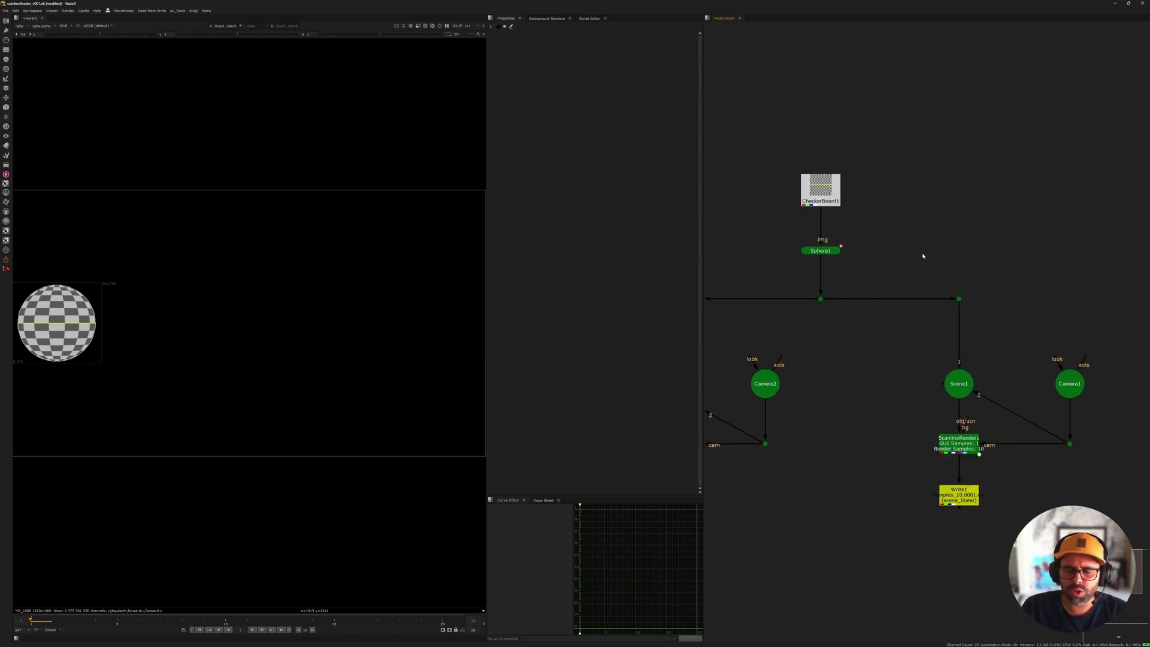
middle_drag(949, 246, 926, 293)
key(m)
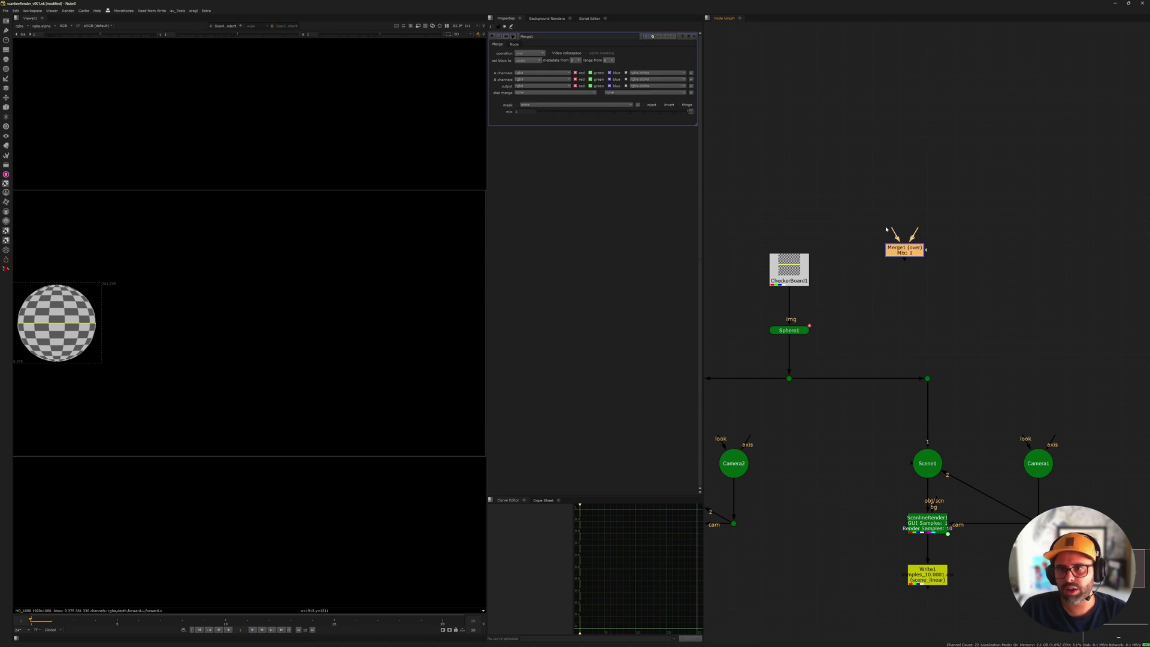
middle_drag(905, 249, 927, 290)
scroll(922, 287, up, 2)
drag(920, 291, 954, 231)
scroll(951, 228, up, 3)
middle_drag(914, 265, 912, 309)
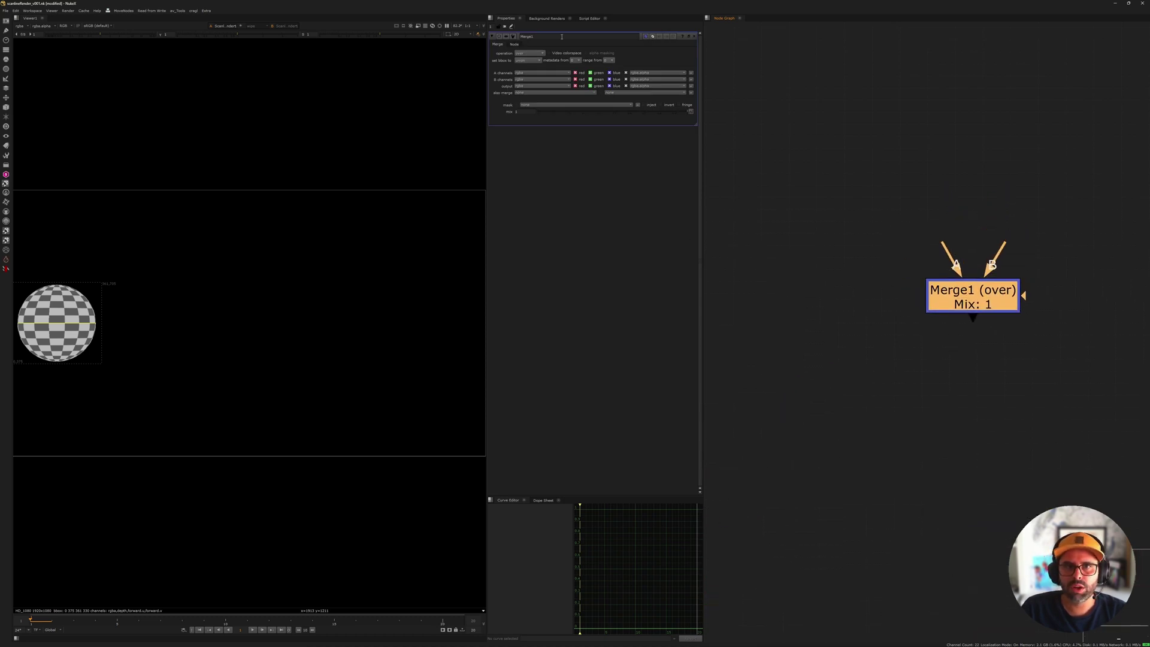
middle_drag(839, 152, 832, 176)
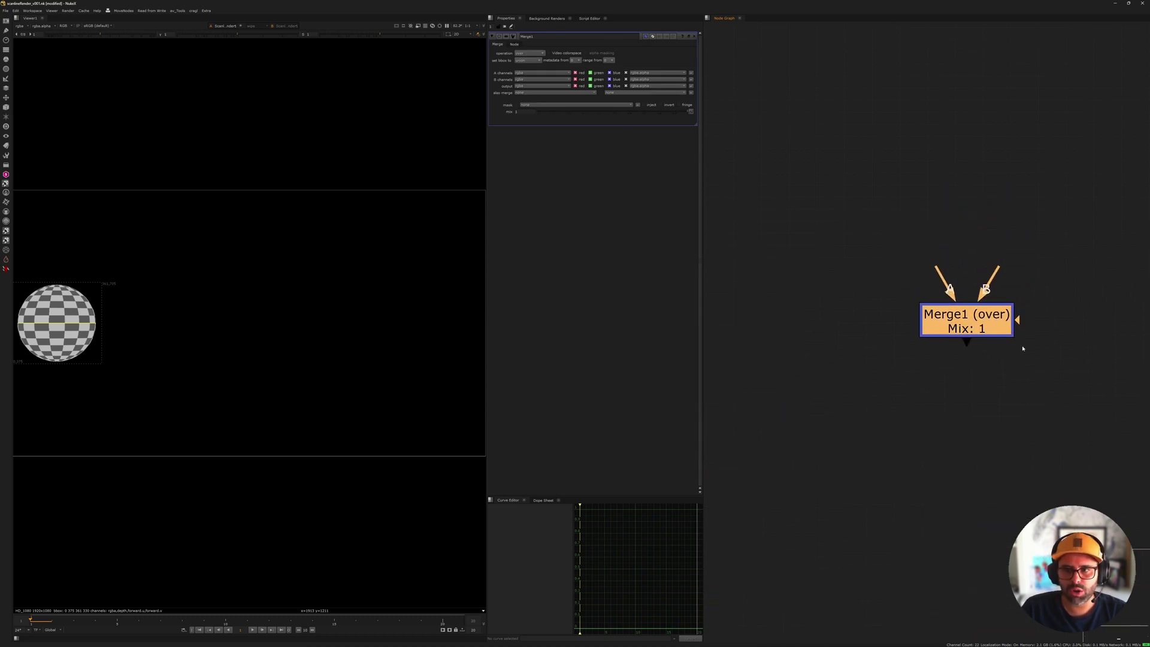
Set the Merge node's mix to 0.634 and close its properties.
drag(681, 111, 629, 111)
drag(849, 219, 1076, 332)
drag(874, 265, 1031, 358)
scroll(1021, 357, down, 1)
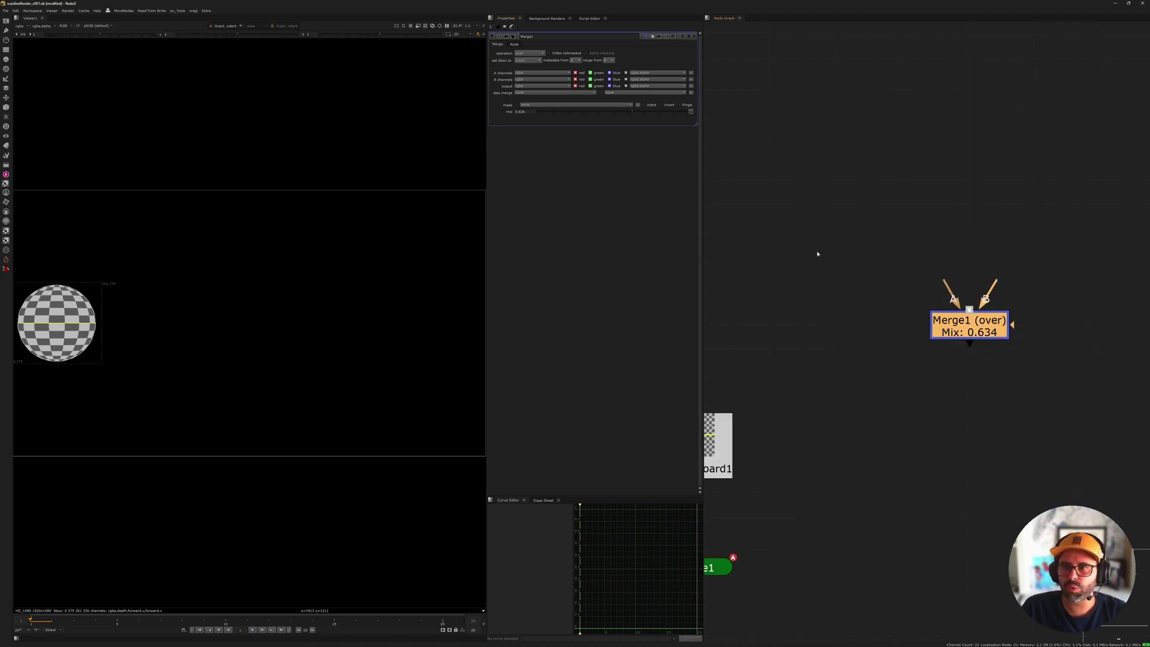
click(694, 37)
drag(855, 243, 1096, 413)
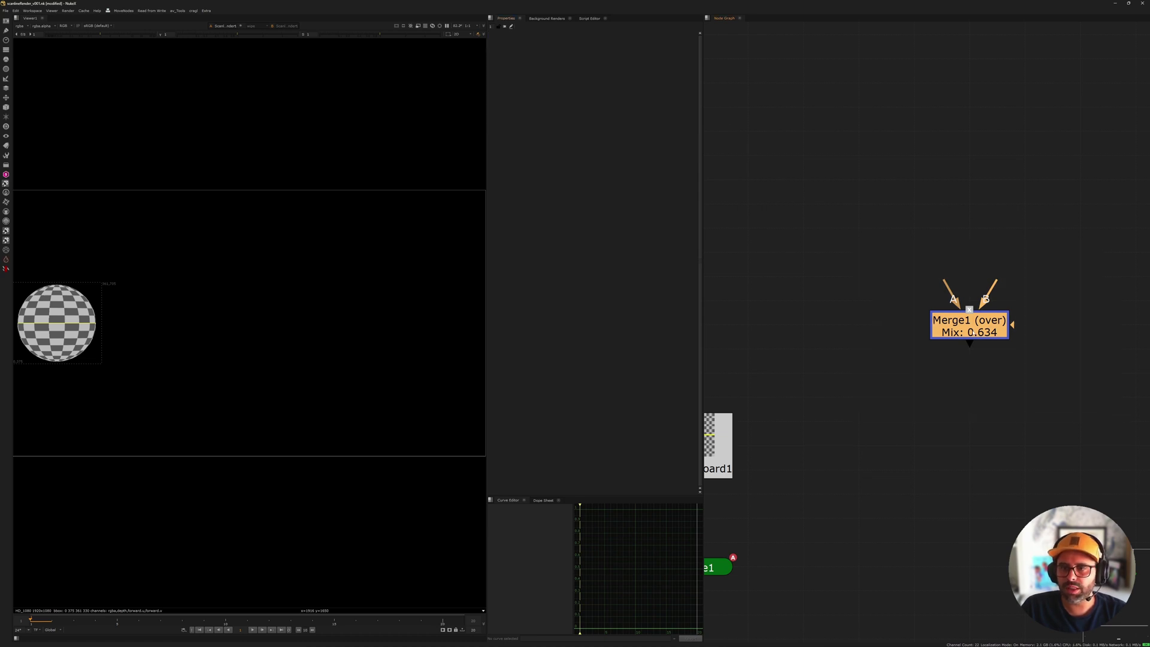
Reopen the Merge node's properties, reset its mix to 1 and lower it to 0.89.
double_click(971, 331)
click(642, 111)
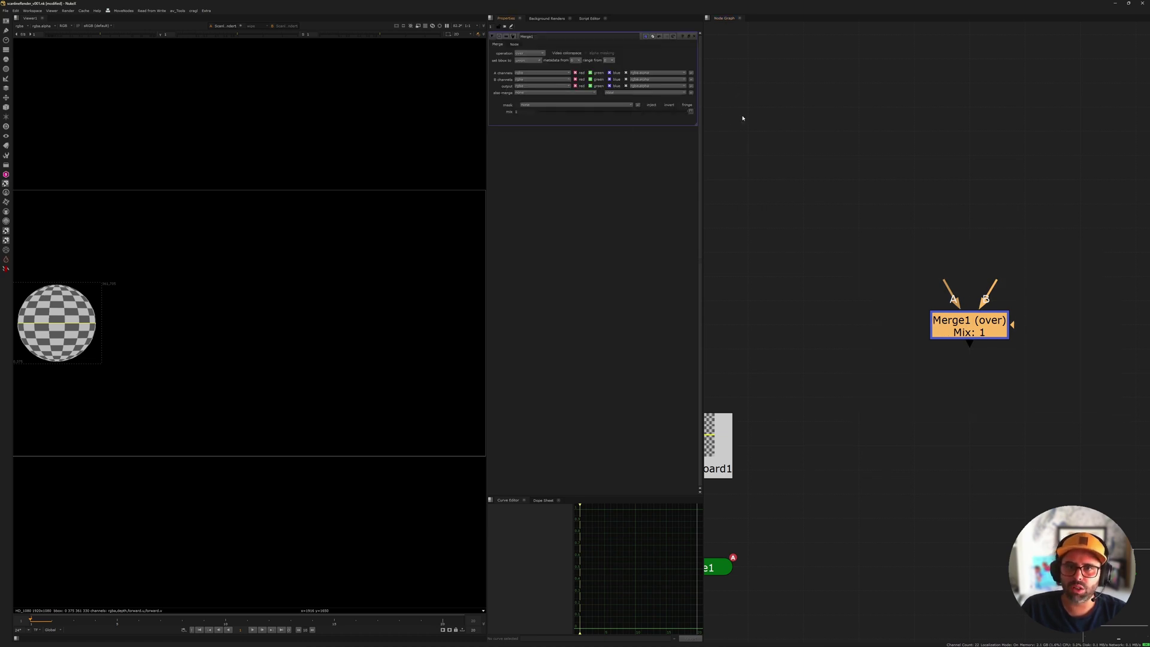
scroll(942, 337, down, 3)
drag(620, 112, 634, 112)
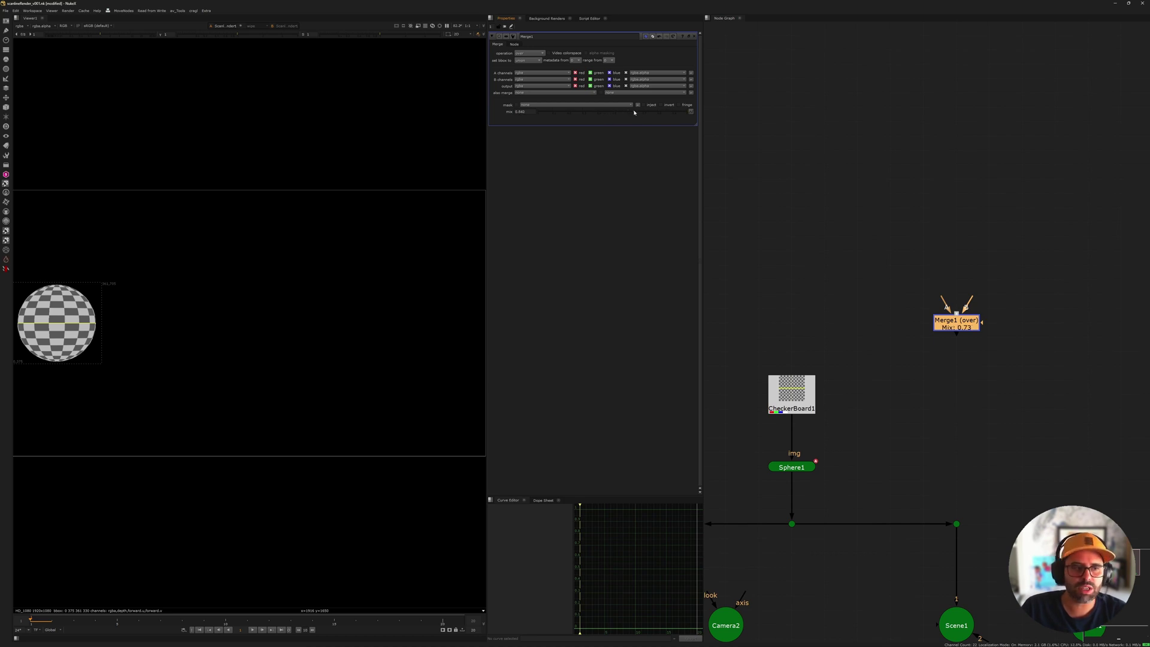
scroll(950, 316, up, 3)
scroll(893, 182, down, 5)
middle_drag(960, 190, 943, 329)
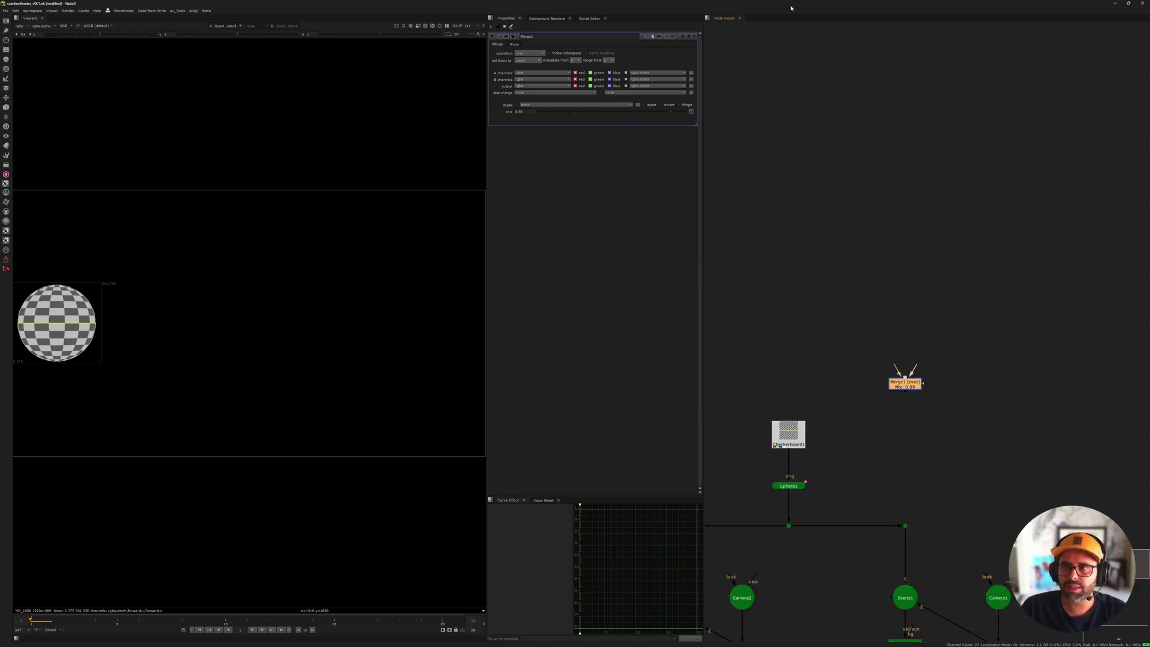
middle_drag(896, 283, 895, 398)
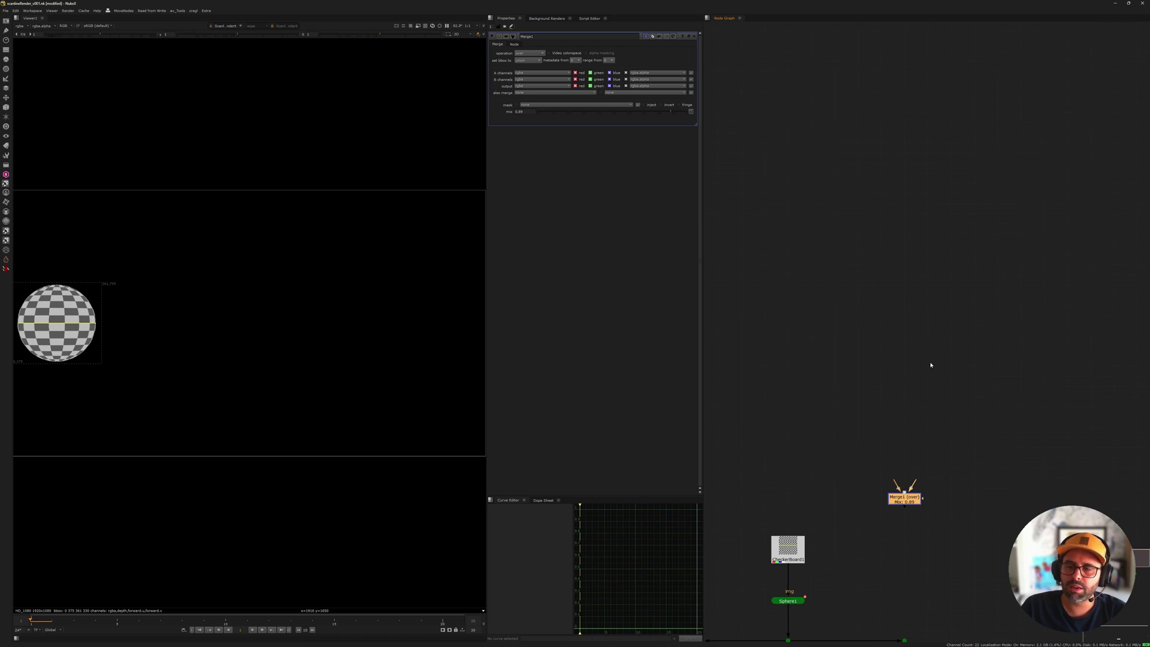
key(f)
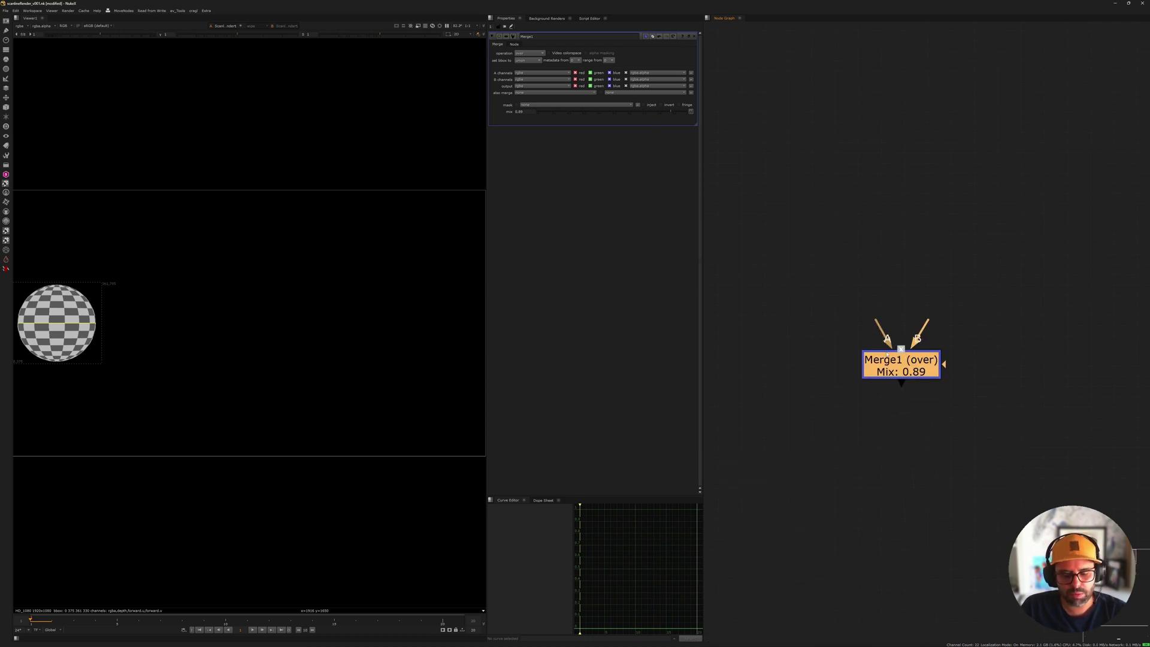
Replace the Merge node with a new Grade node and show its main grading parameters.
key(Delete)
key(g)
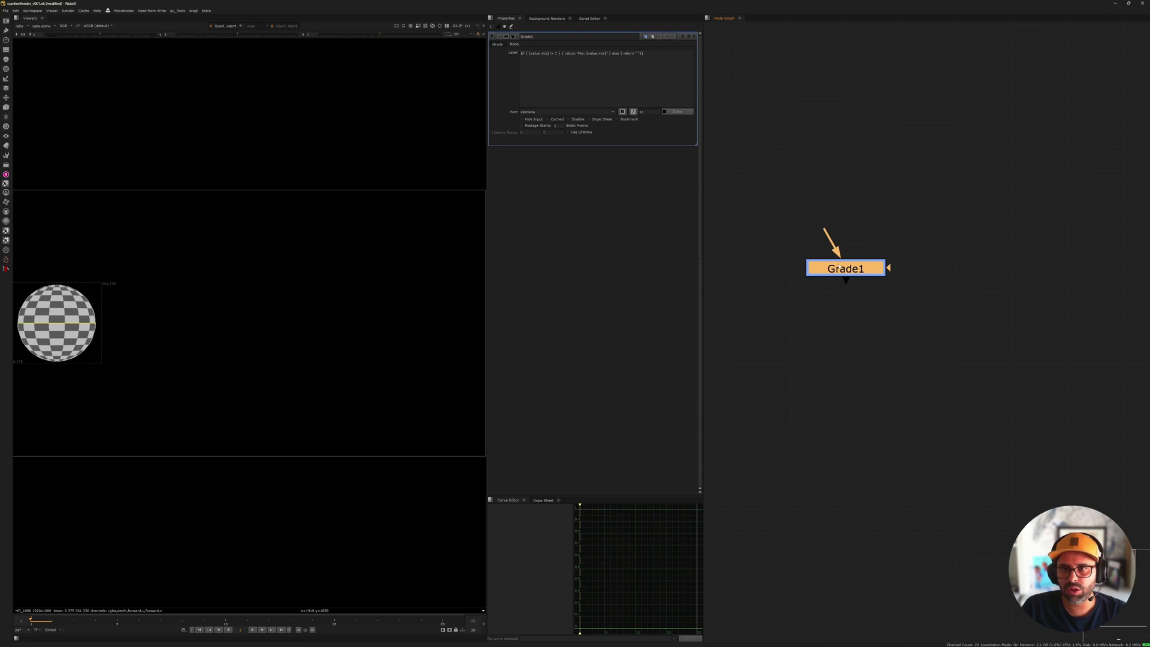
click(497, 44)
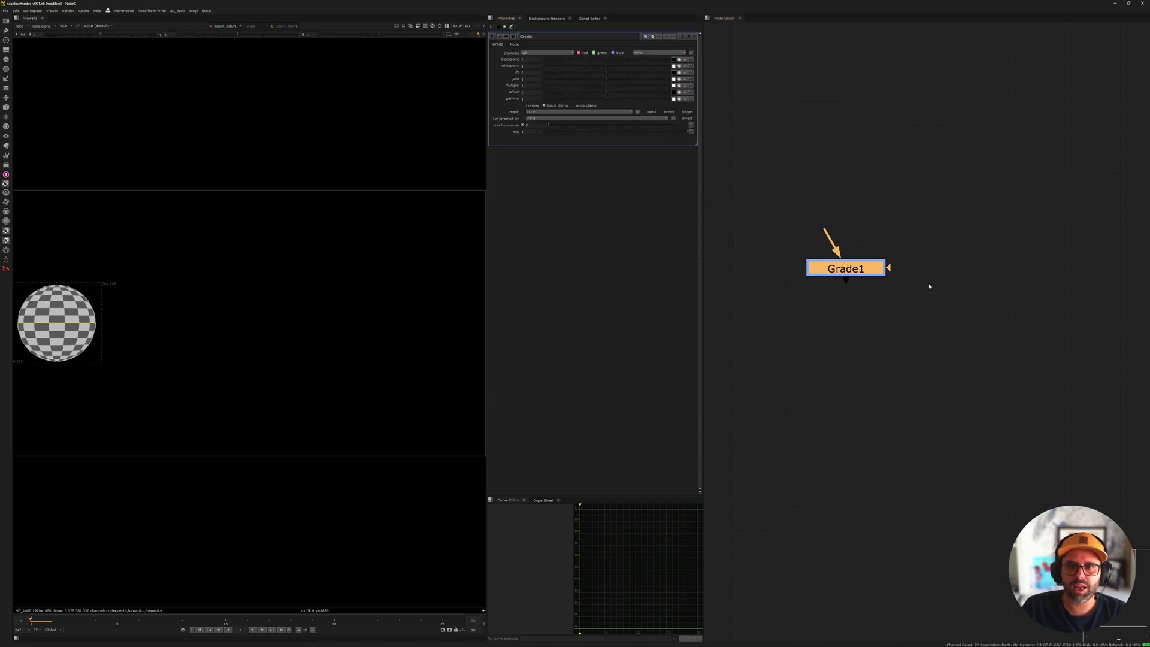
click(781, 178)
middle_drag(737, 247, 803, 289)
drag(913, 310, 914, 238)
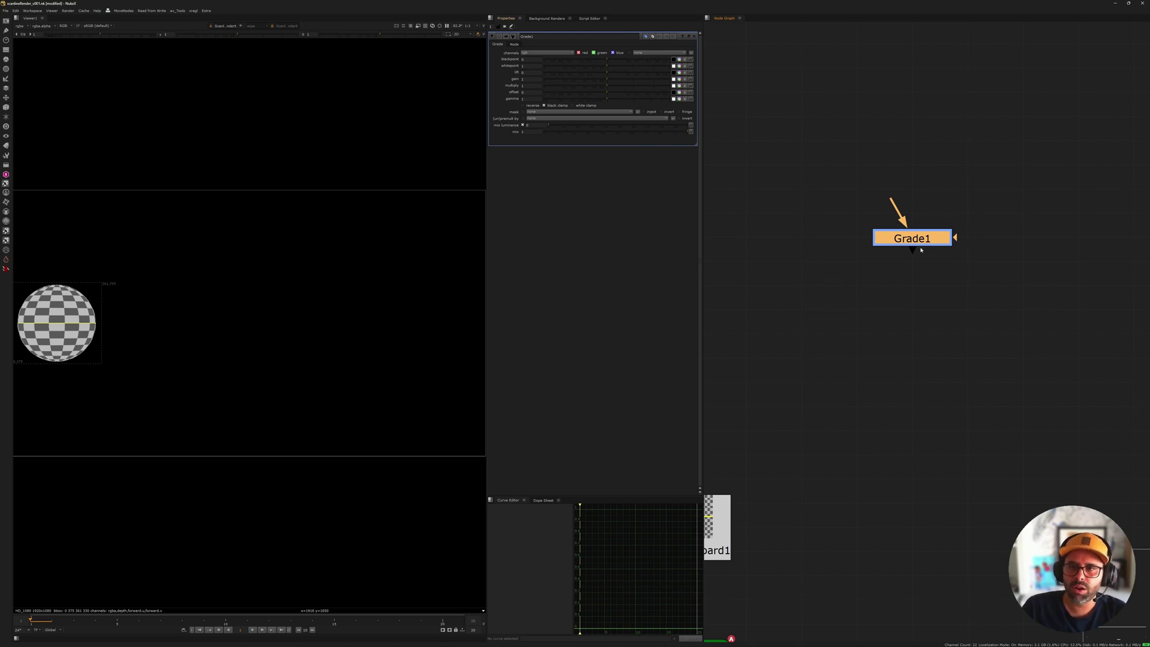
click(827, 162)
middle_drag(813, 162, 813, 188)
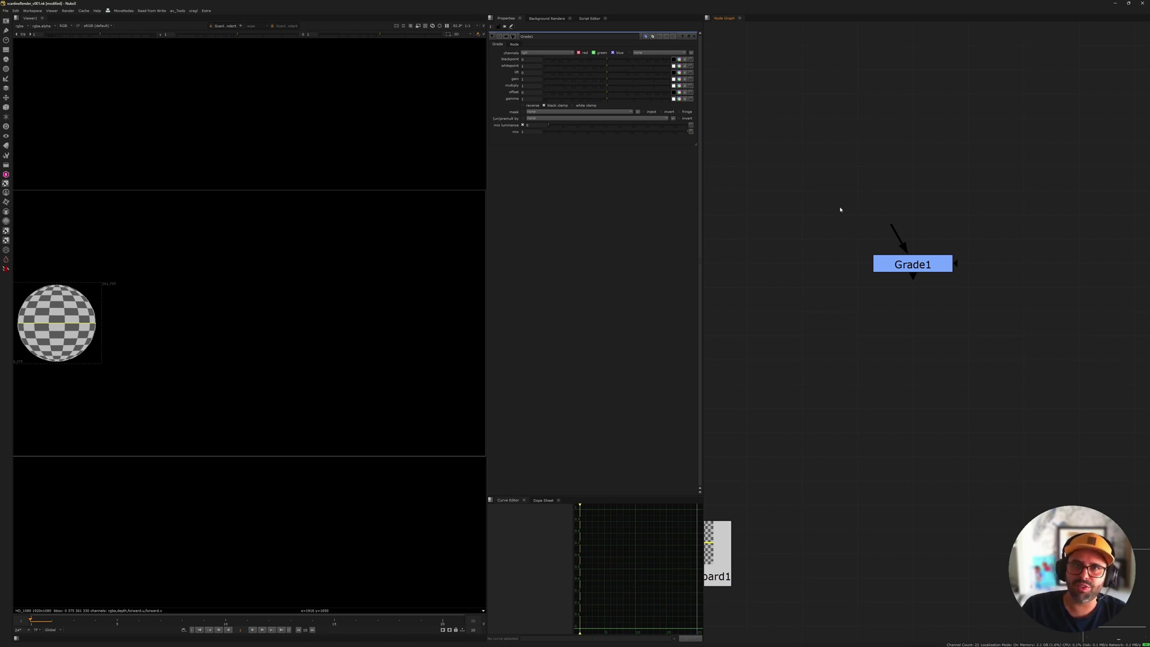
Set the Grade node's mix to 0.465 and undo the change.
middle_drag(842, 218, 835, 228)
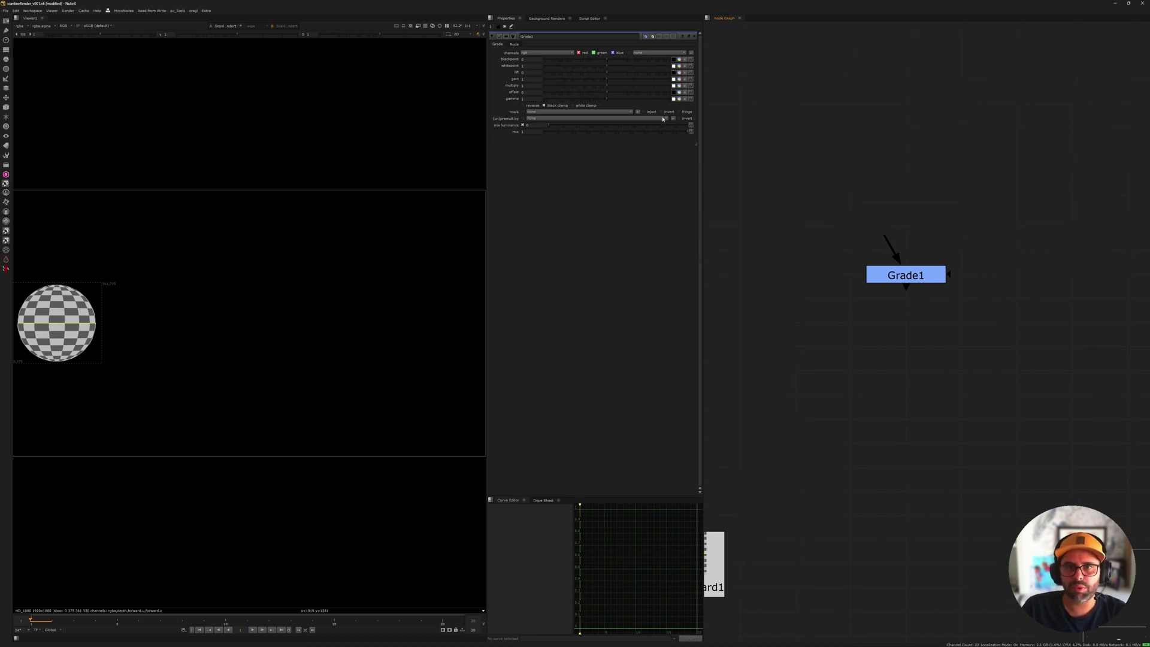
drag(682, 132, 768, 161)
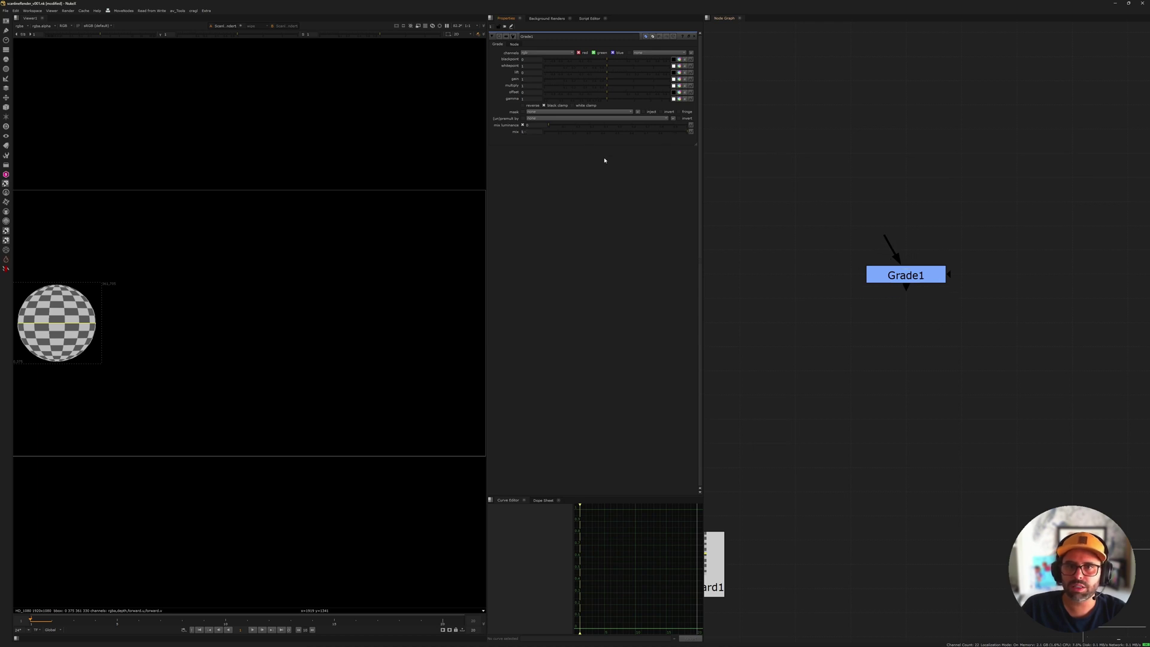
click(610, 133)
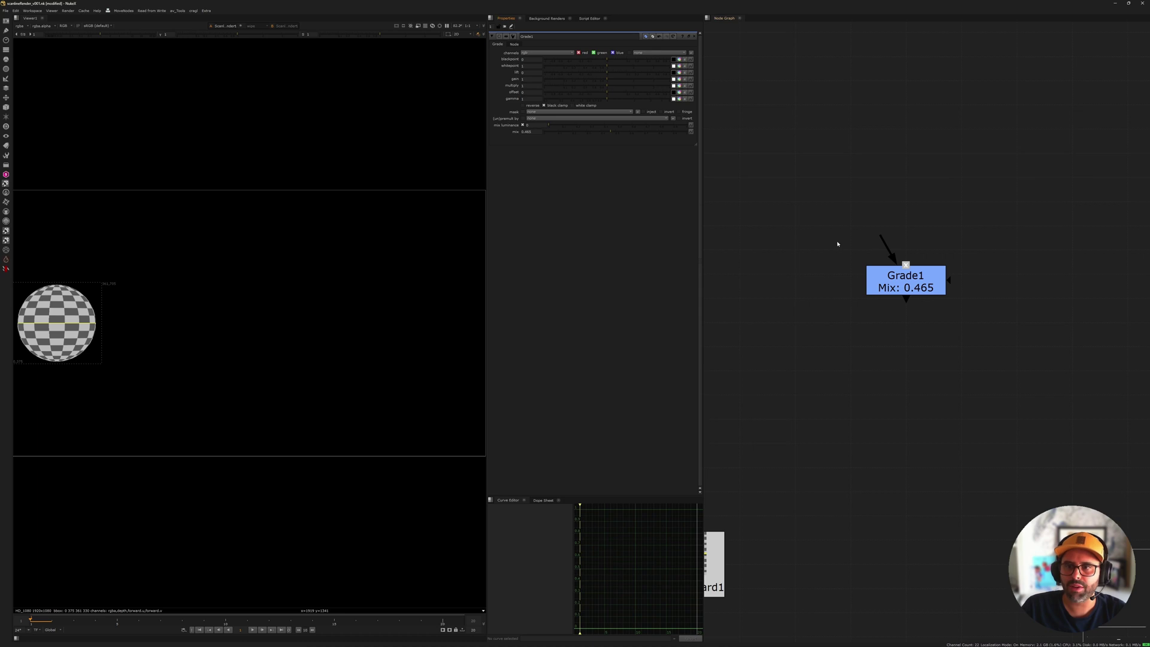
key(ctrl+z)
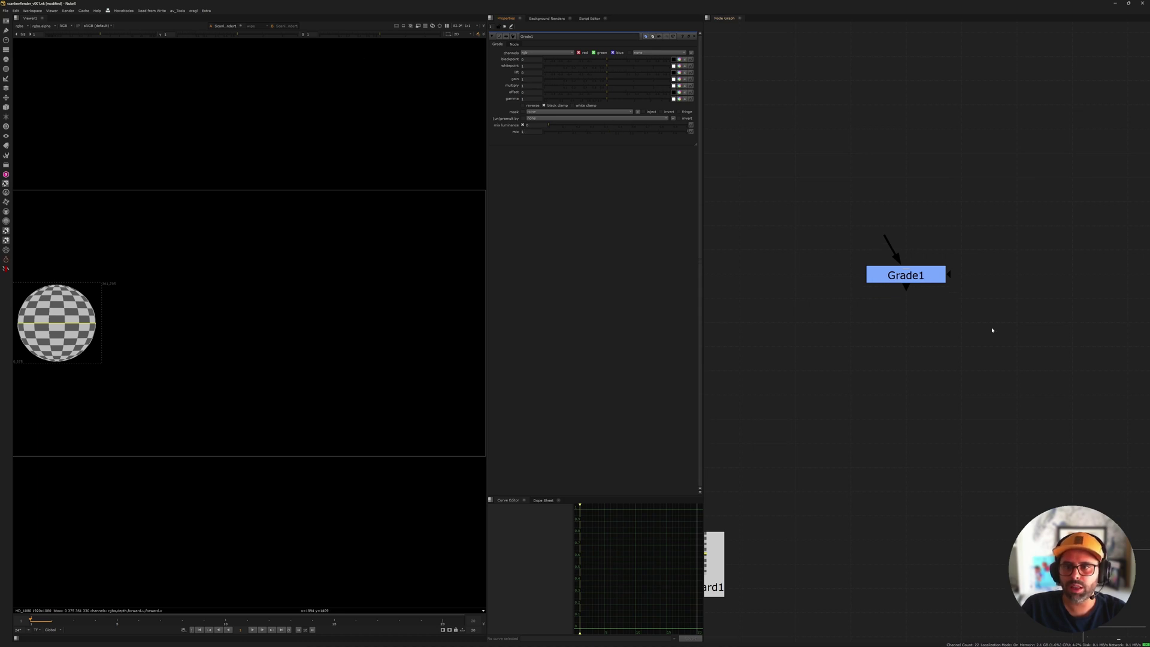
Set the Grade node's mix to 0.885 and undo that change.
scroll(831, 111, down, 3)
middle_drag(895, 144, 899, 188)
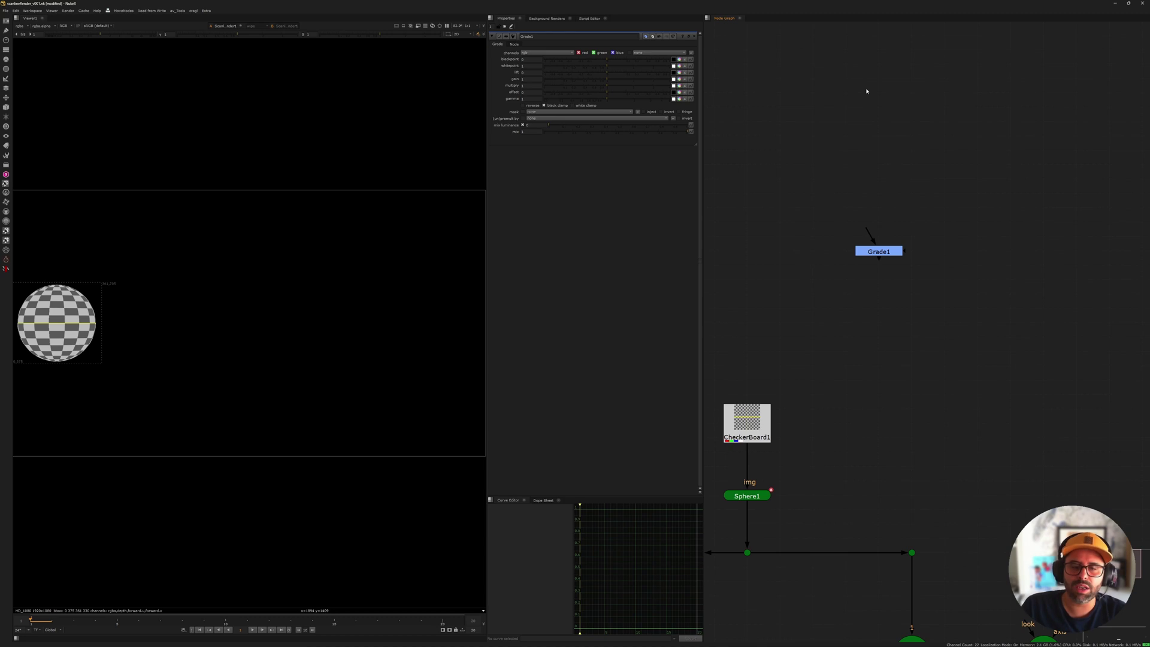
scroll(858, 210, up, 1)
middle_drag(853, 223, 904, 252)
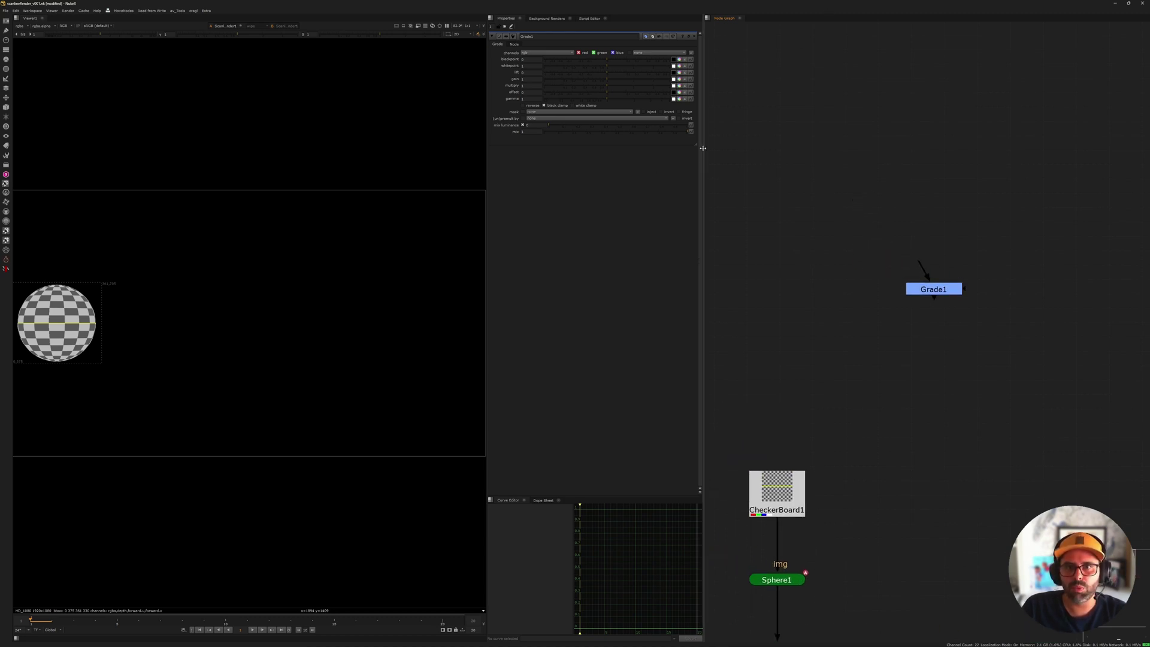
click(670, 133)
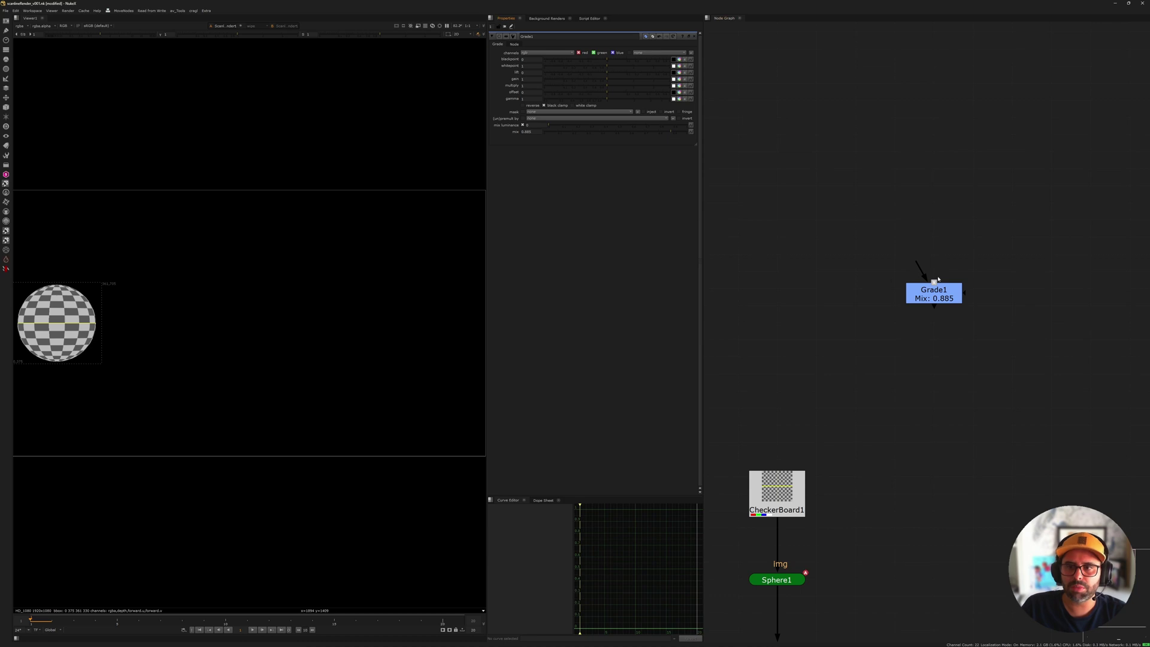
key(ctrl+z)
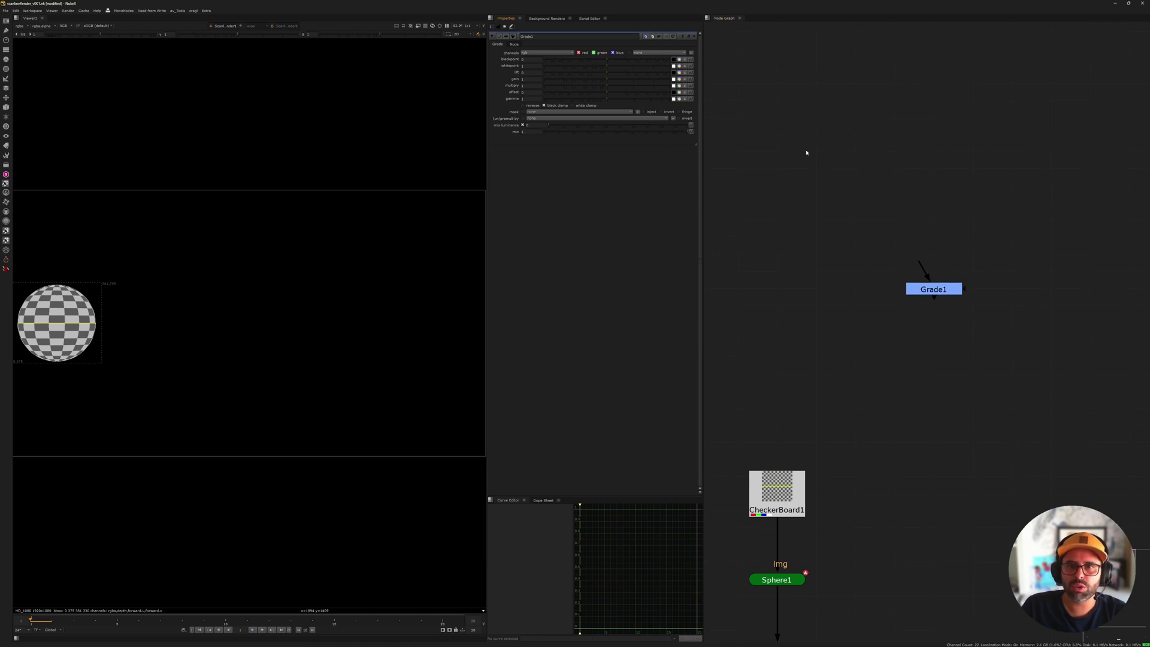
Delete the Grade node from the node graph.
drag(810, 204, 988, 326)
key(Delete)
Open the properties of the ScanlineRender3 node below Scene2.
middle_drag(871, 422, 894, 327)
mouse_move(982, 471)
middle_down()
mouse_move(921, 325)
mouse_move(934, 351)
middle_up()
middle_drag(874, 434, 895, 258)
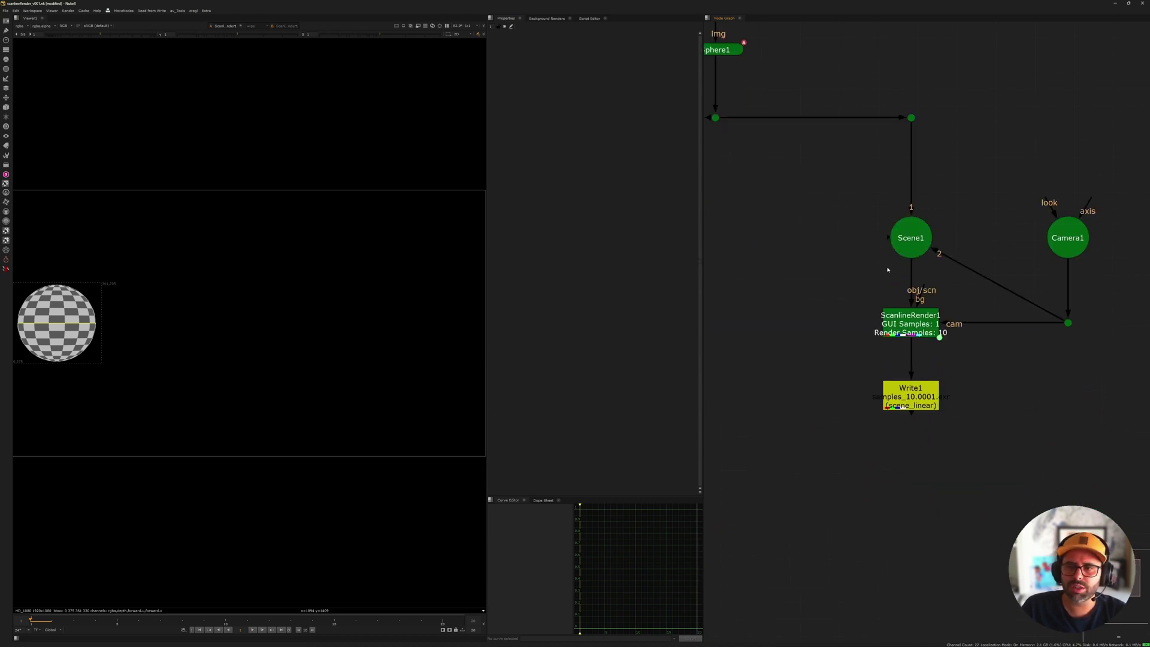
scroll(864, 269, up, 3)
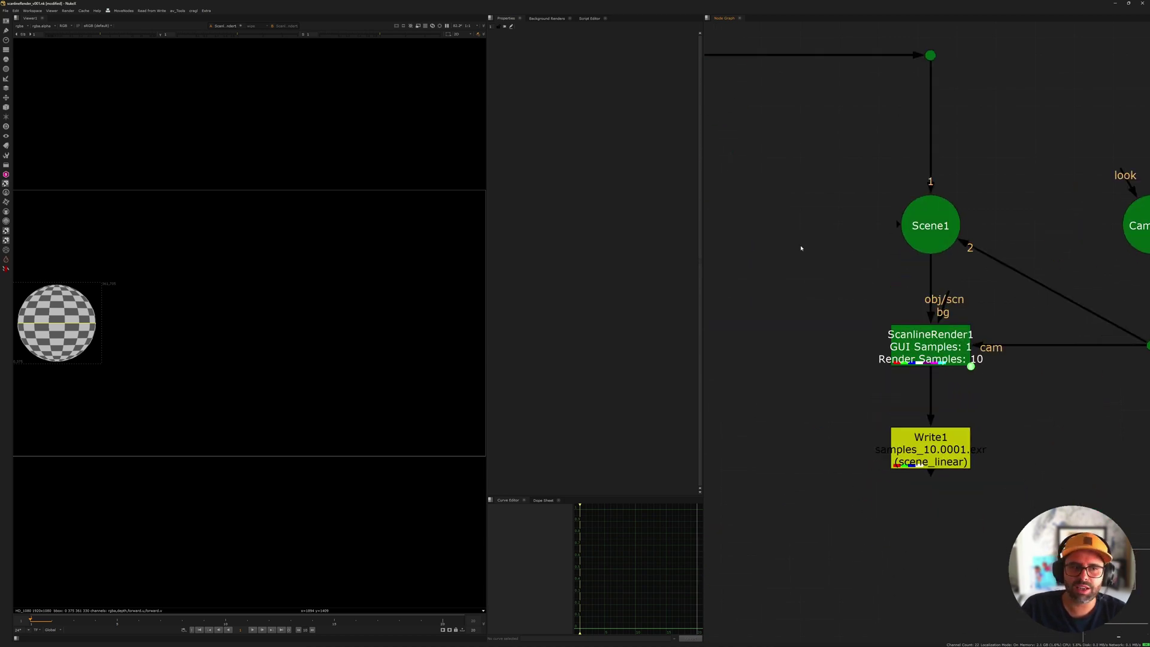
scroll(920, 305, down, 3)
middle_drag(843, 254, 1102, 336)
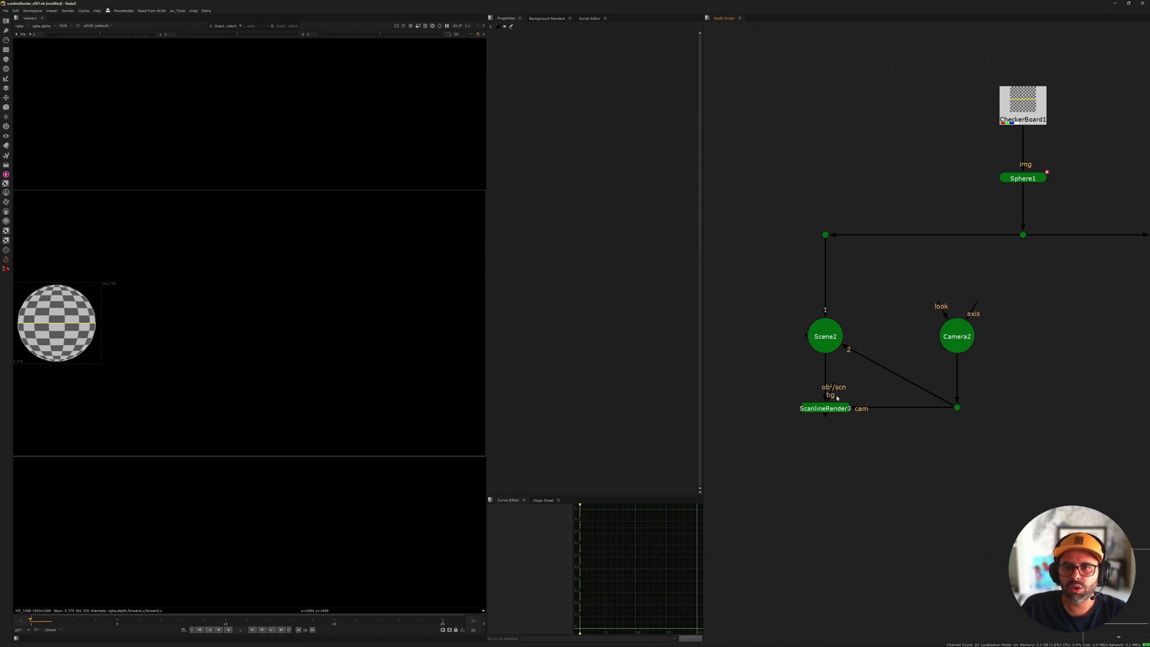
double_click(814, 408)
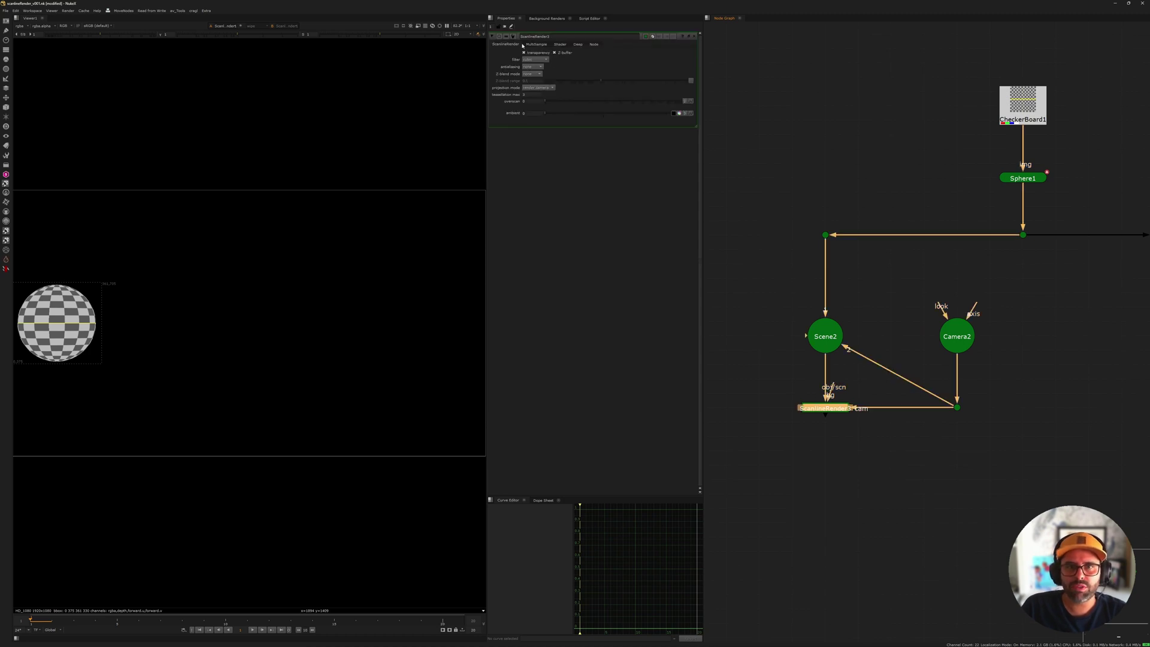
middle_drag(860, 381, 904, 361)
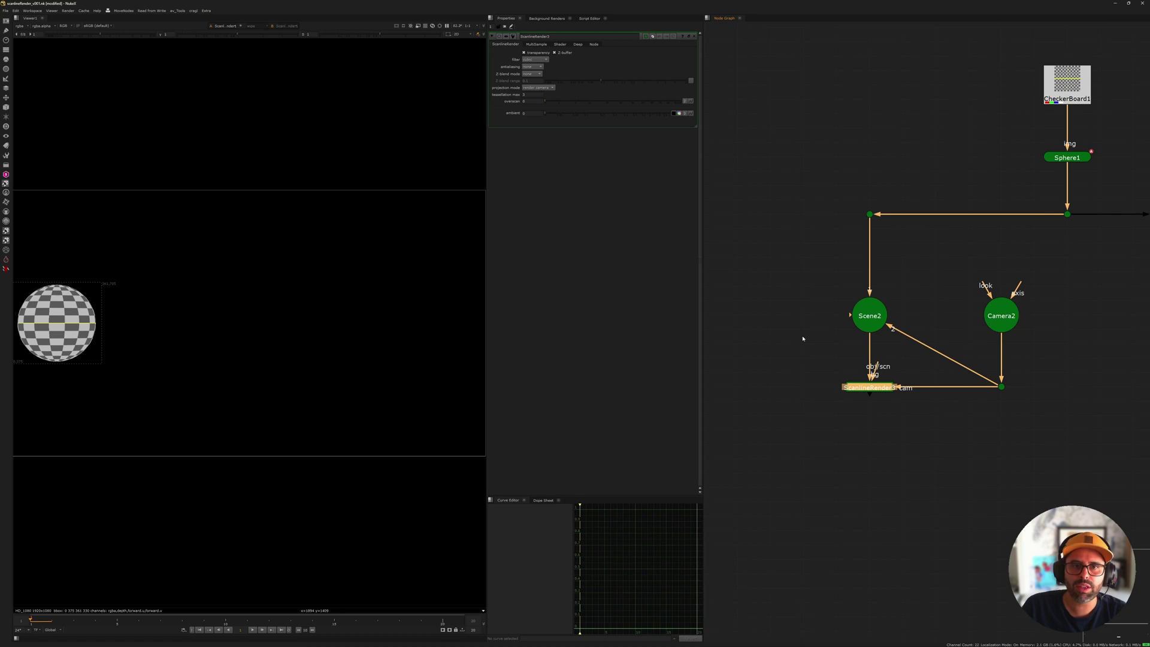
click(862, 411)
scroll(862, 411, up, 3)
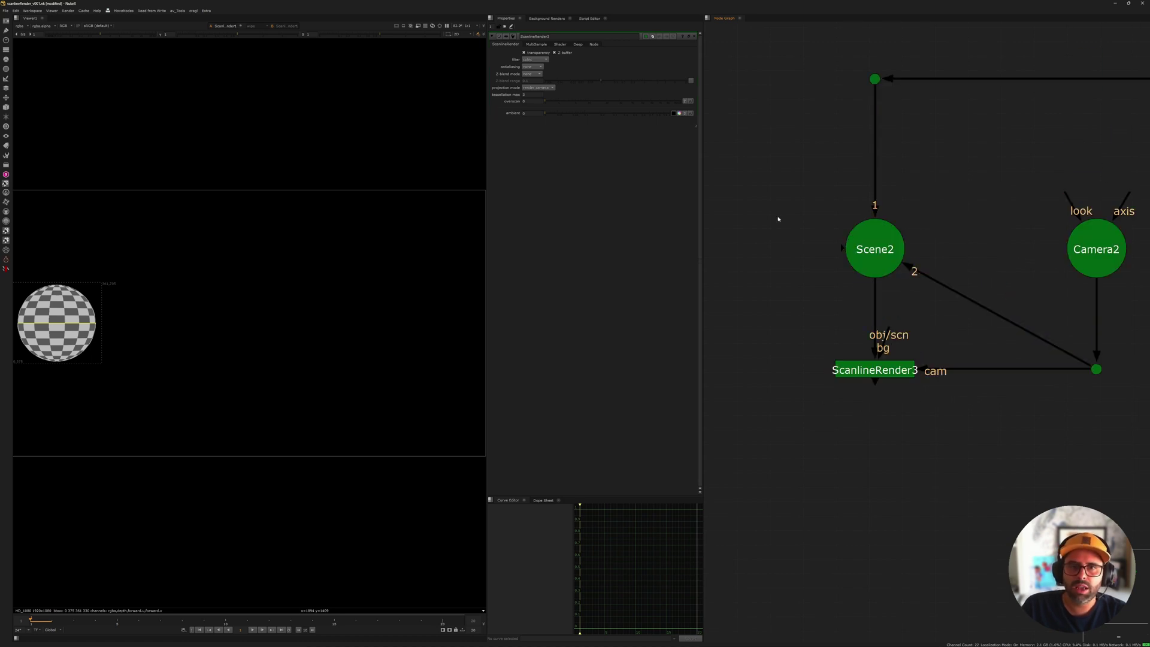
Check the antialiasing choices of the ScanlineRender3 node and look over its overscan setting.
click(531, 66)
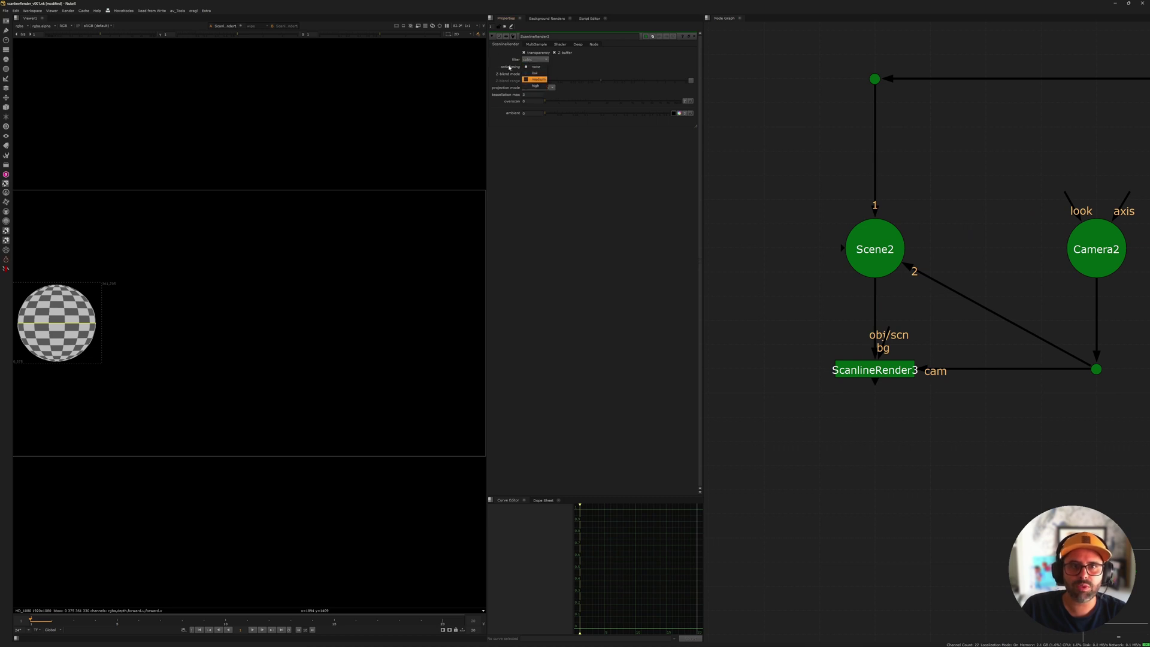
click(508, 68)
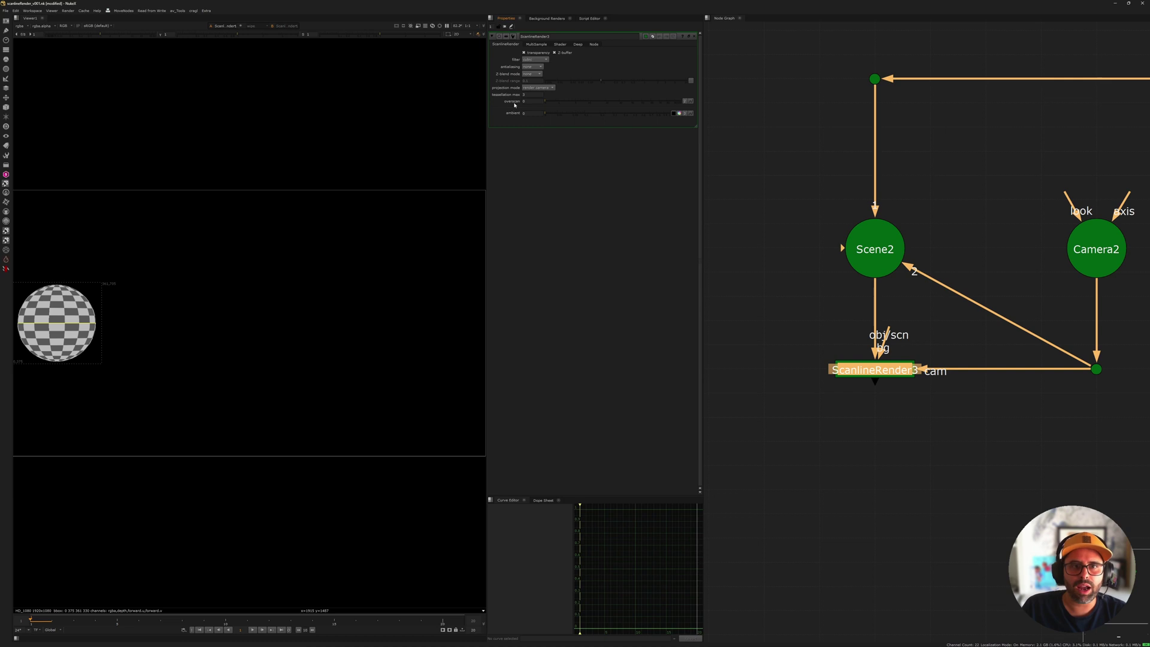
drag(566, 104, 576, 100)
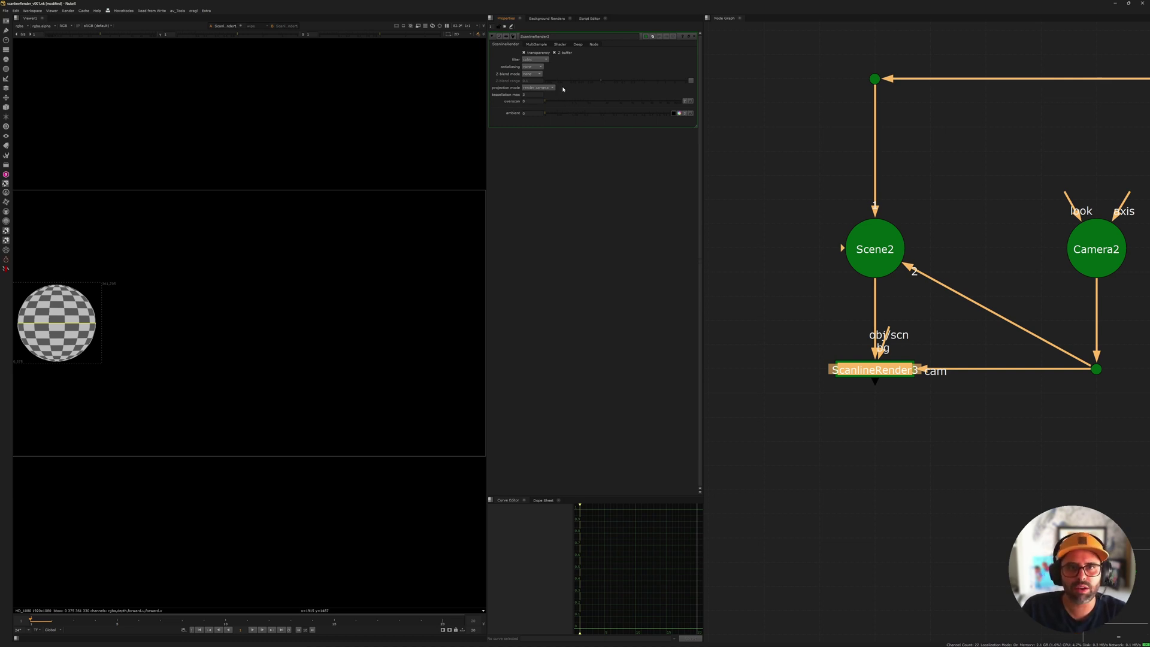
Show the multisampling settings of the ScanlineRender3 node, including its samples value.
middle_drag(795, 275, 805, 303)
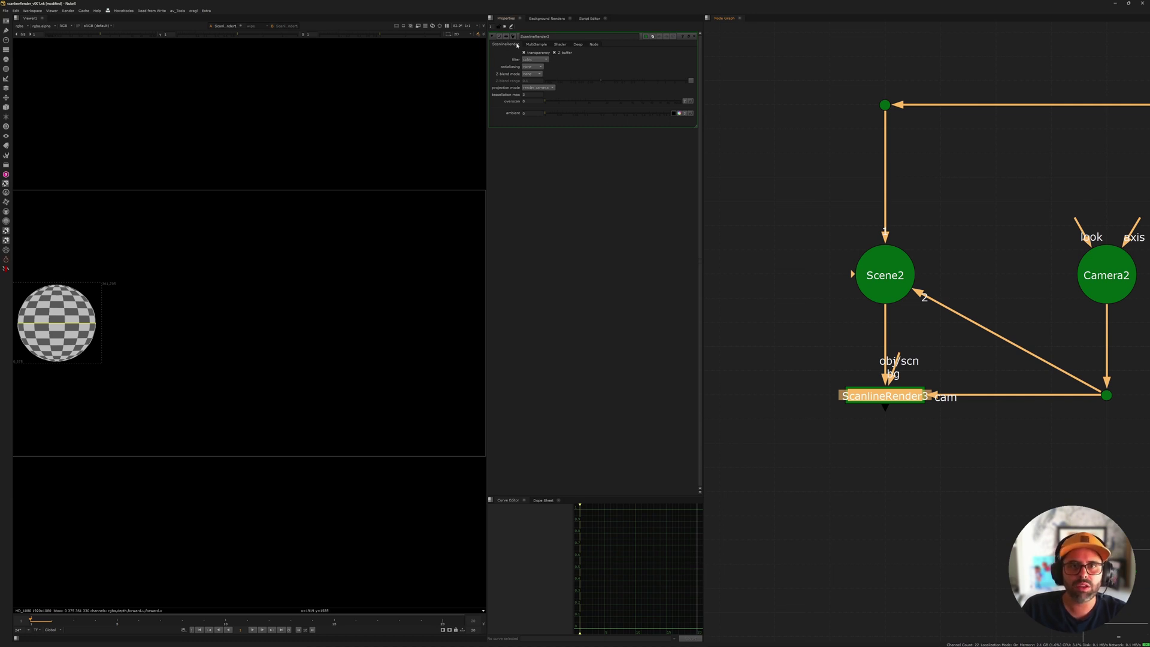
click(535, 45)
click(542, 53)
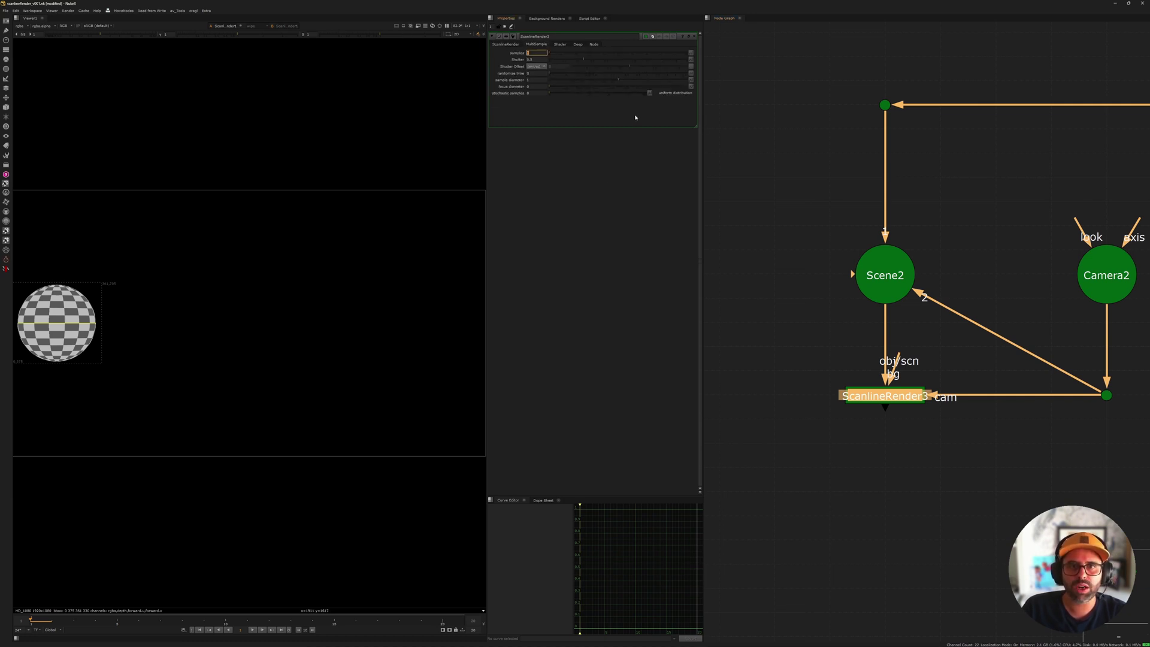
Play the sphere animation in the viewer and stop it partway through the frame range.
scroll(778, 338, down, 3)
click(801, 429)
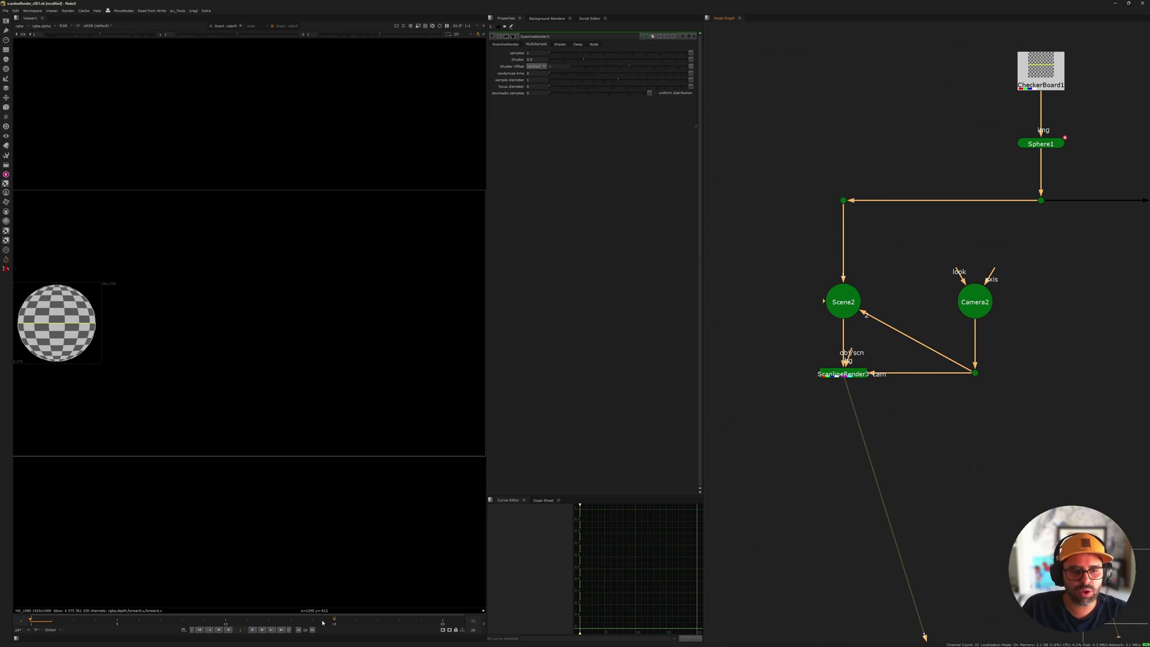
click(254, 630)
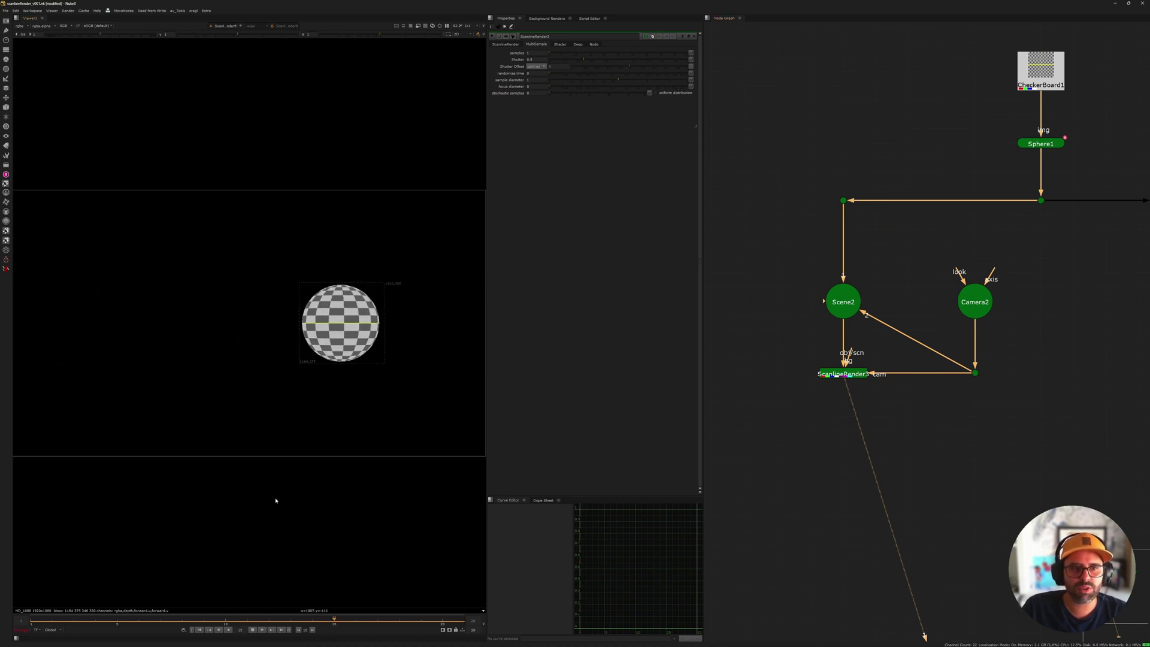
click(253, 629)
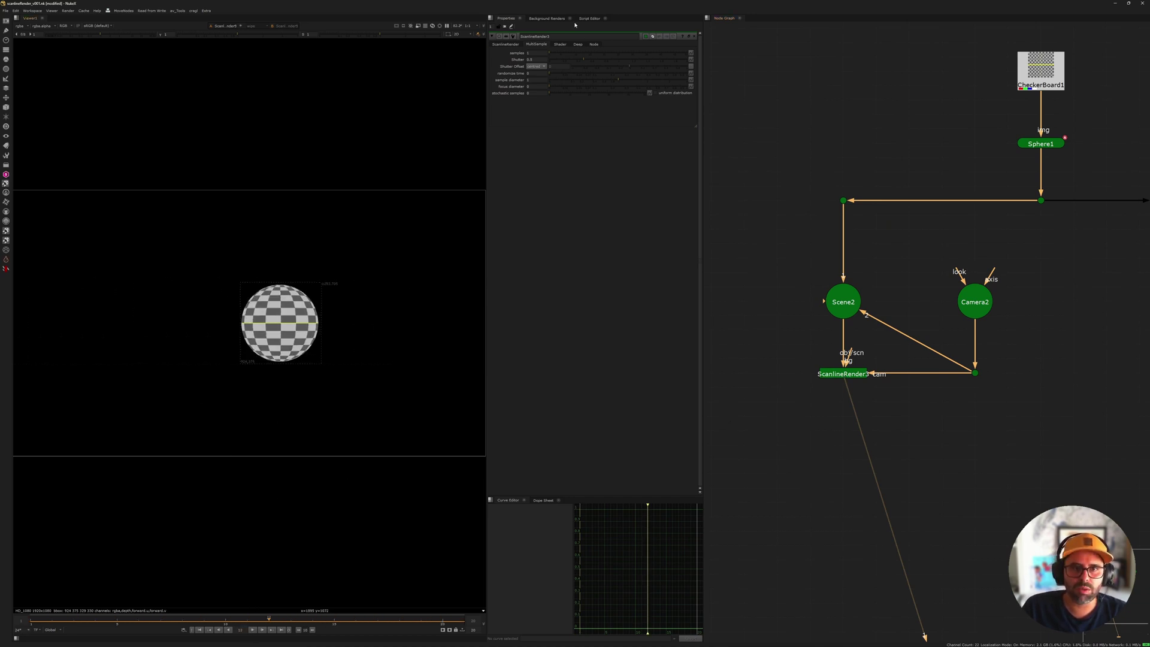
Set the samples of ScanlineRender3 to 10, inspect the sphere's motion blur up close, and set the samples back to 1.
click(539, 53)
text(0)
key(Return)
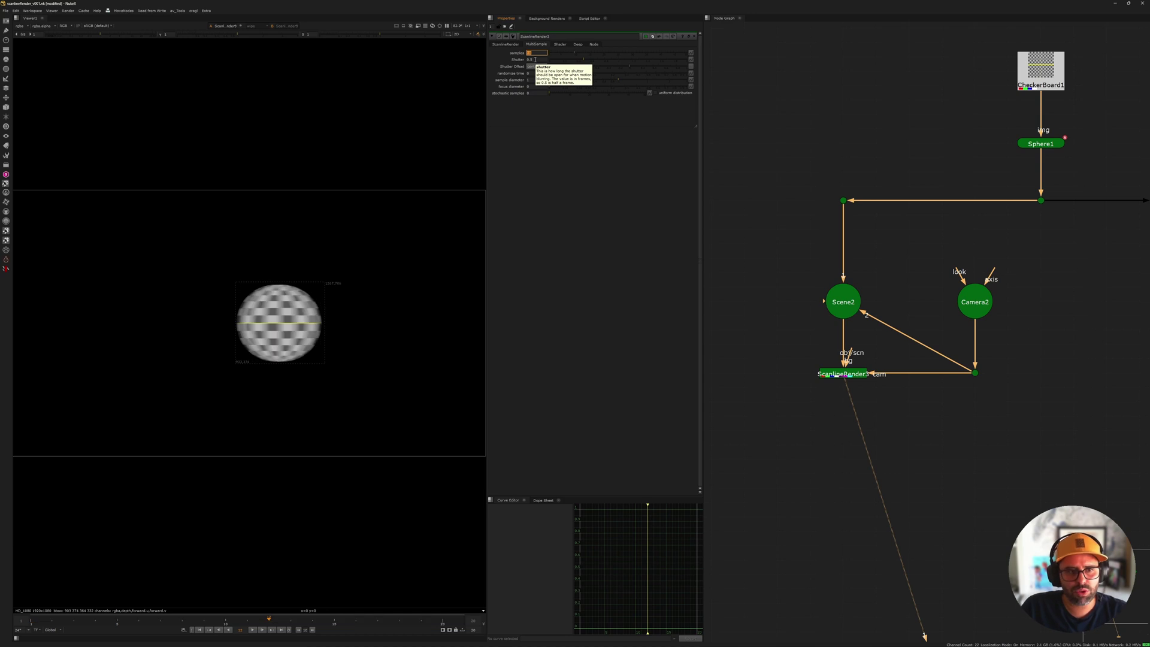
scroll(295, 382, up, 3)
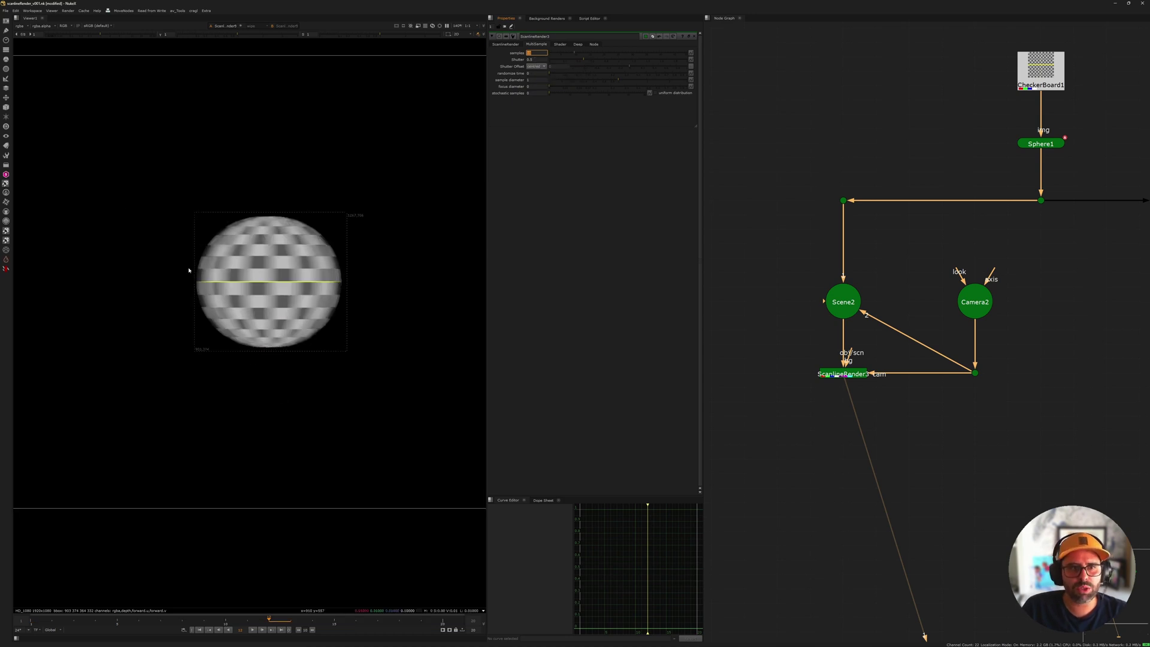
scroll(814, 218, up, 1)
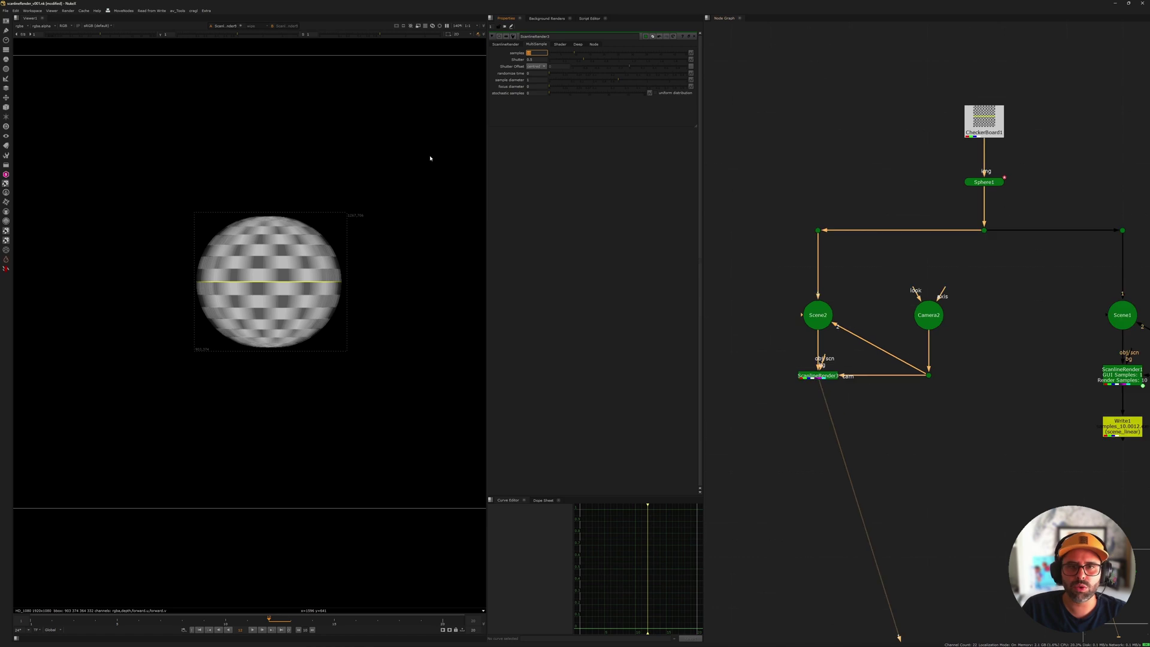
text(1)
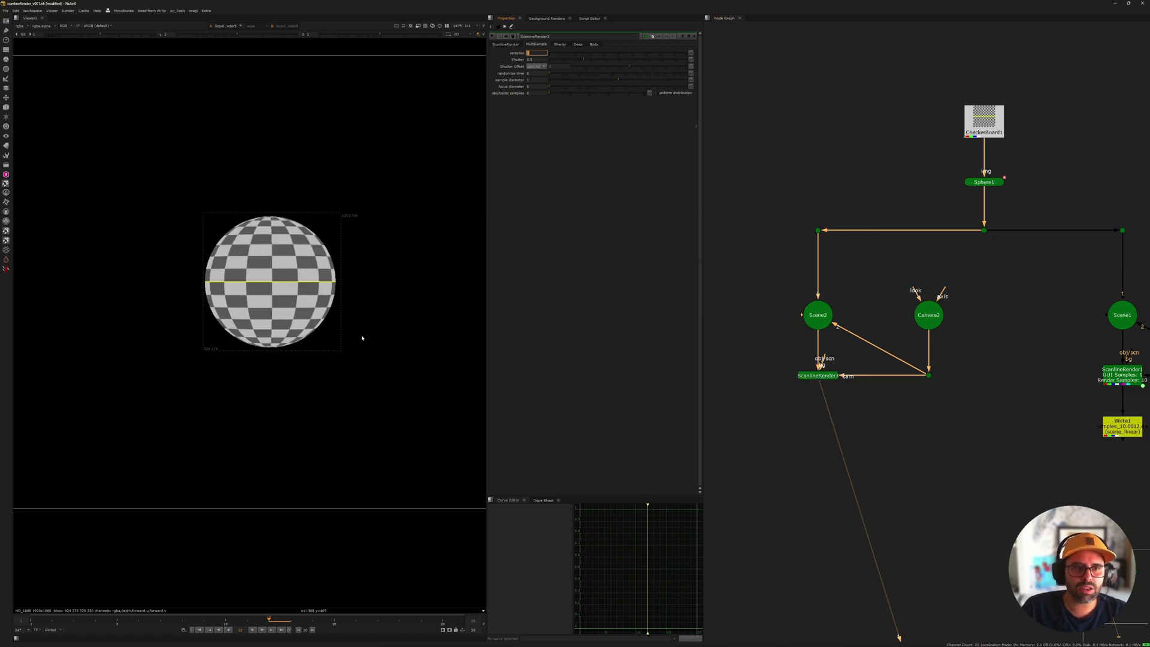
middle_drag(334, 215, 357, 264)
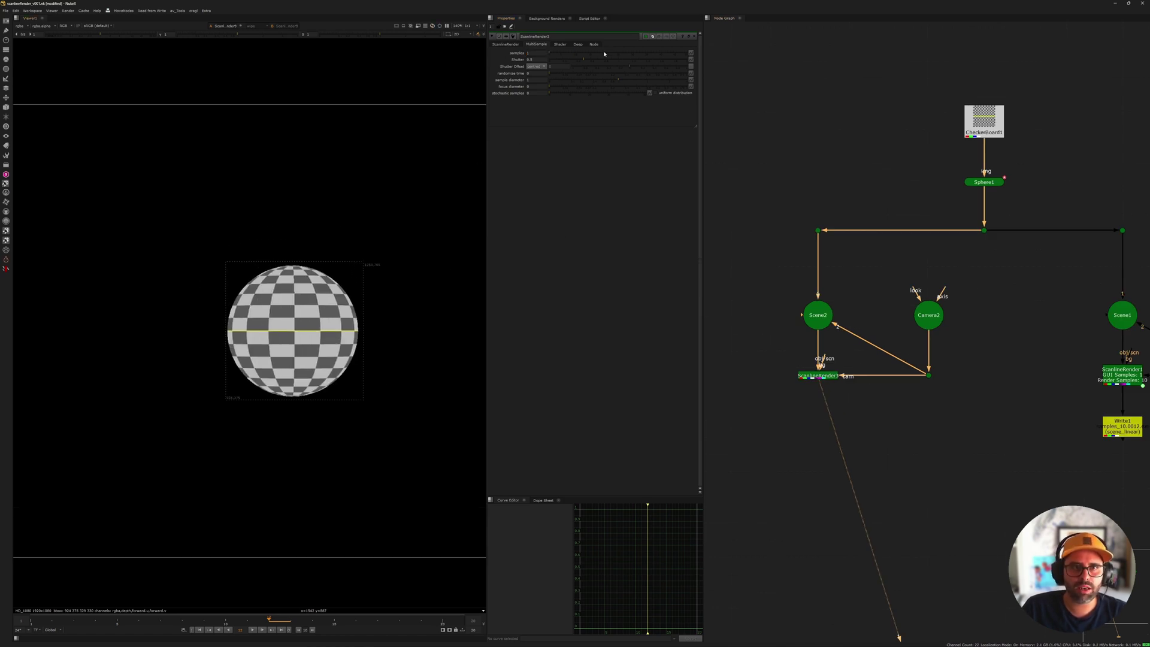
Open the properties of the ScanlineRender1 node below Scene1 and show its main render settings.
click(516, 46)
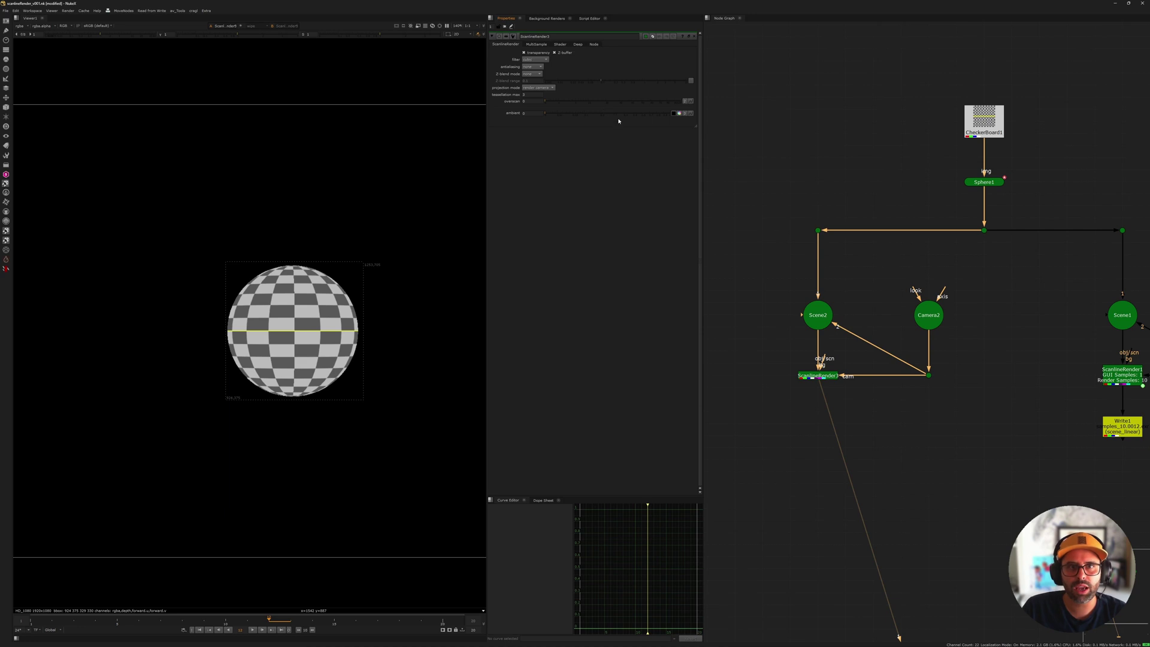
middle_drag(844, 273, 791, 262)
middle_drag(1014, 311, 779, 291)
scroll(791, 305, up, 2)
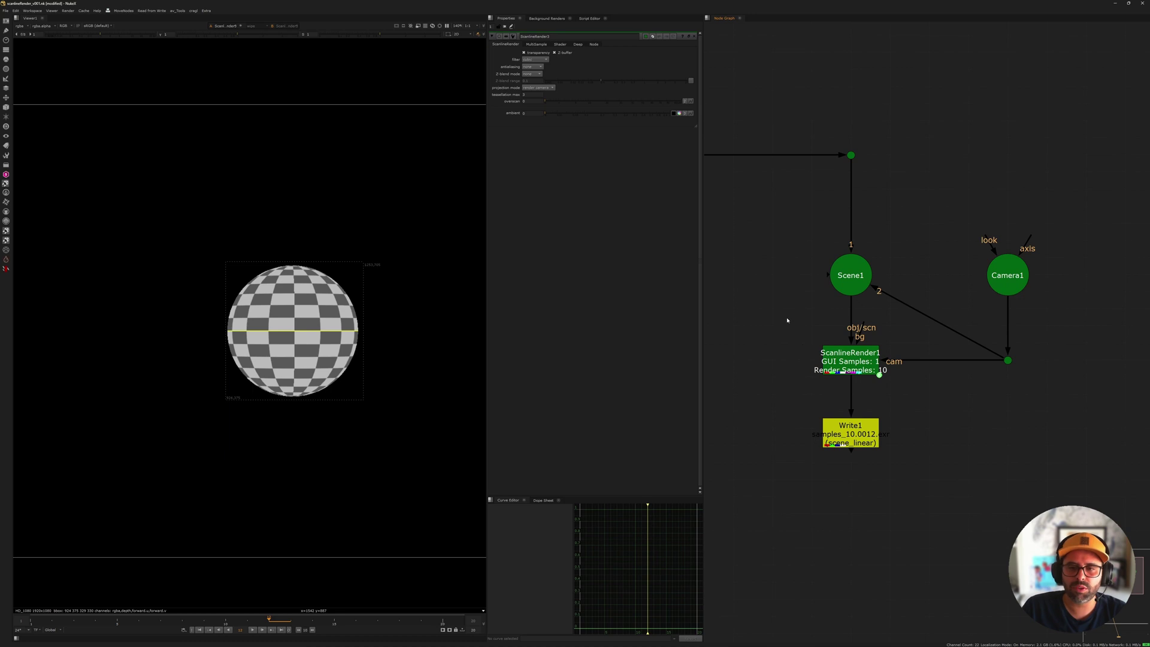
double_click(818, 354)
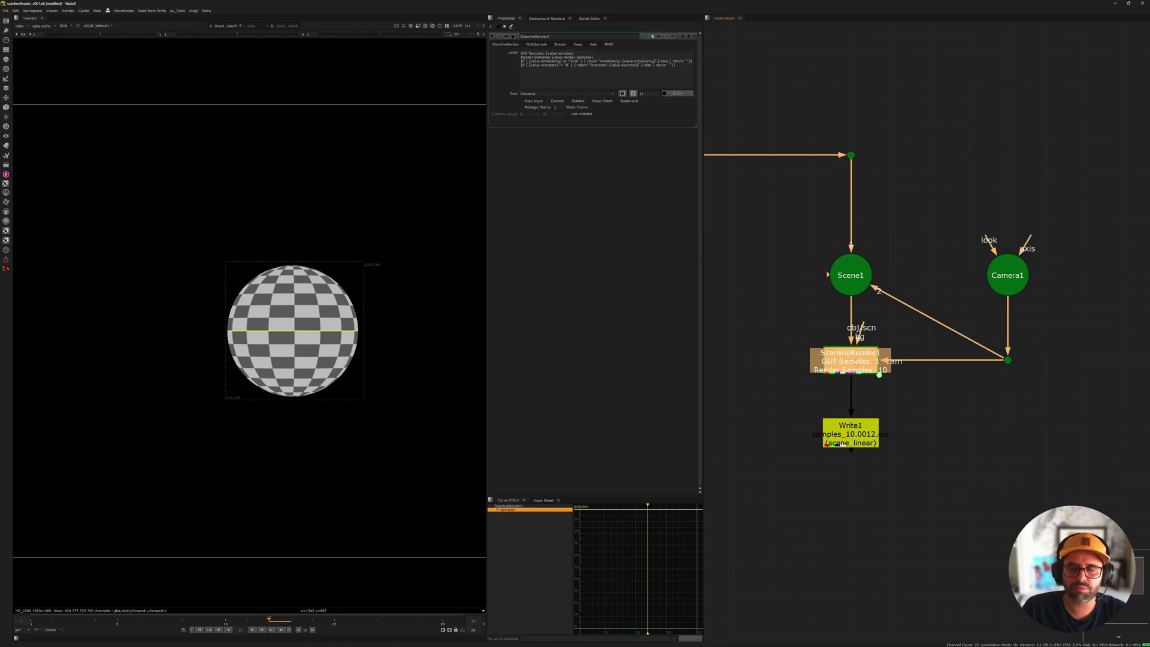
click(505, 44)
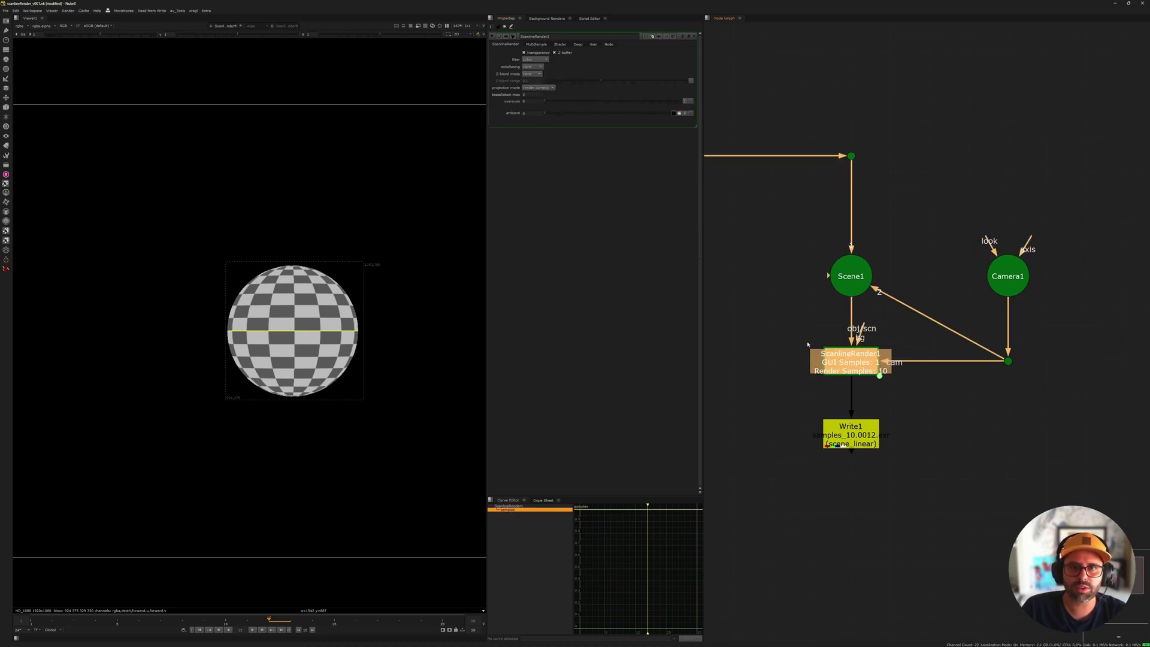
Show the custom GUI Samples and Render Samples settings on the ScanlineRender1 node.
middle_drag(800, 333, 841, 381)
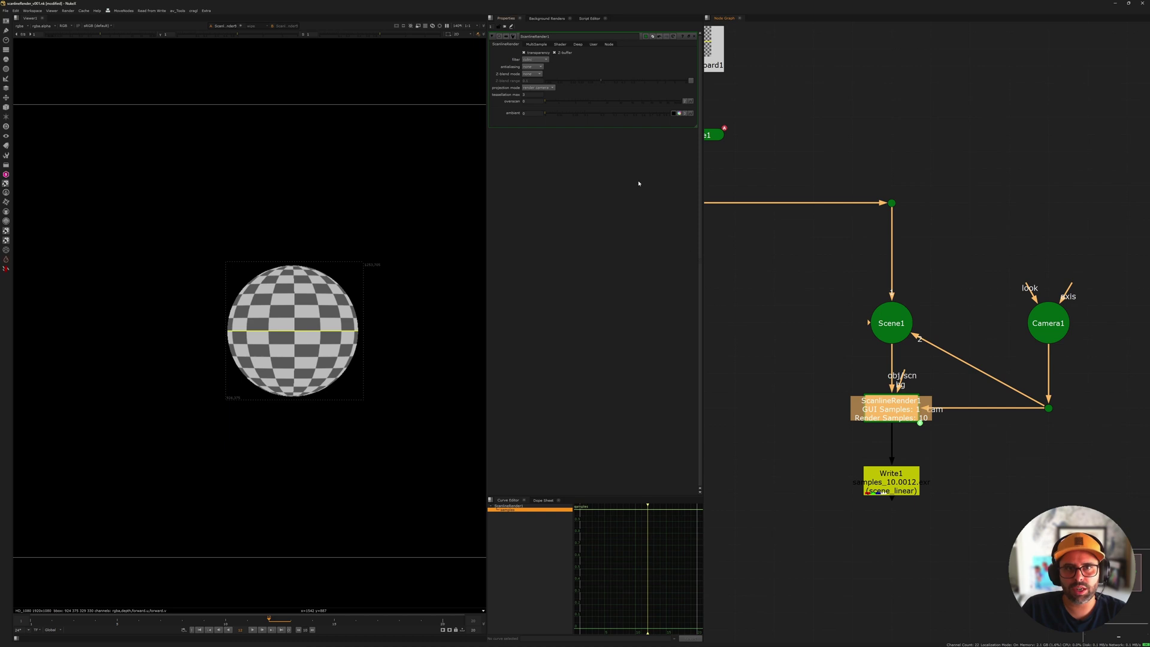
click(593, 45)
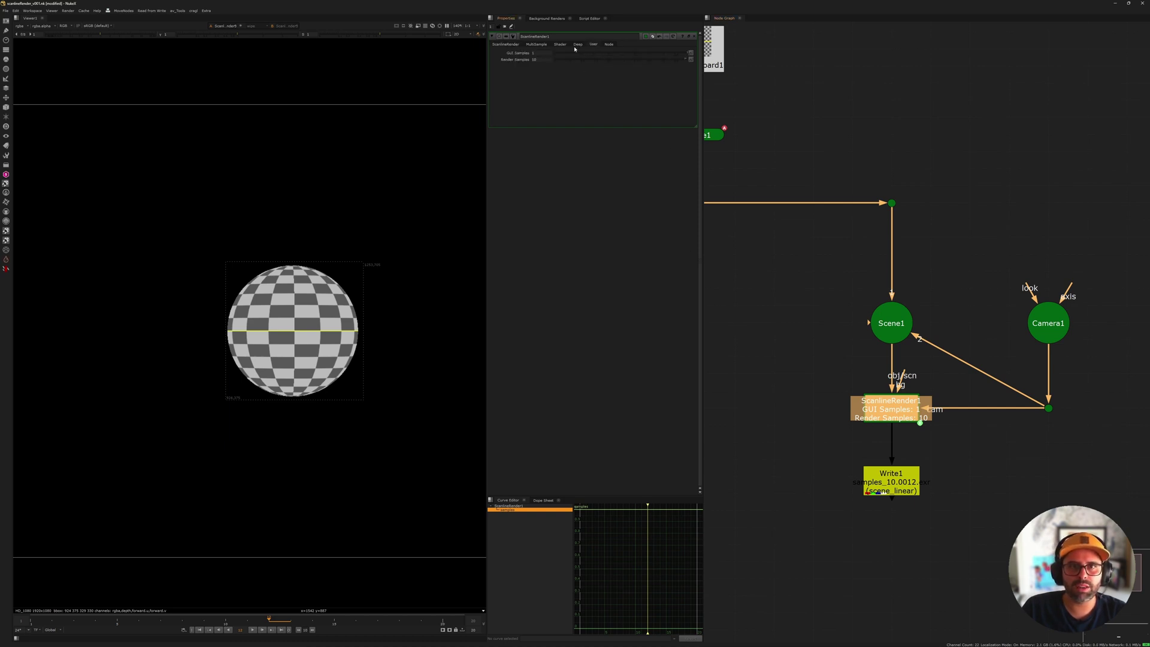
click(534, 53)
key(Tab)
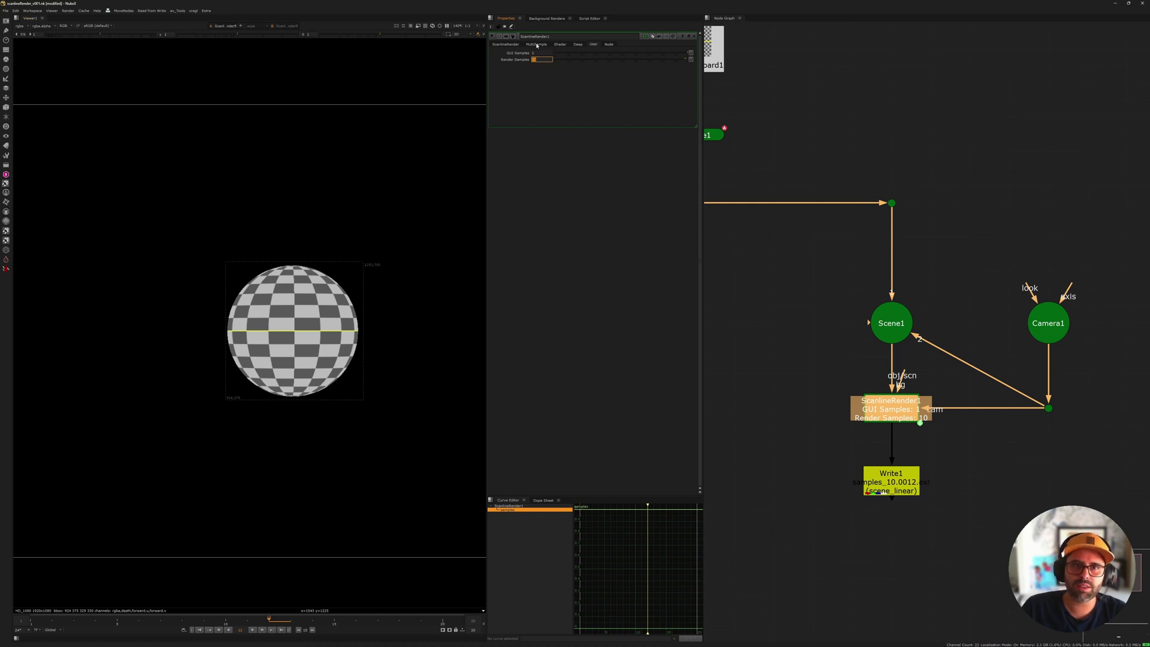
View ScanlineRender1 in the viewer, play the sphere animation, and stop at frame 10.
middle_drag(924, 402, 920, 356)
key(1)
click(228, 631)
scroll(218, 315, down, 3)
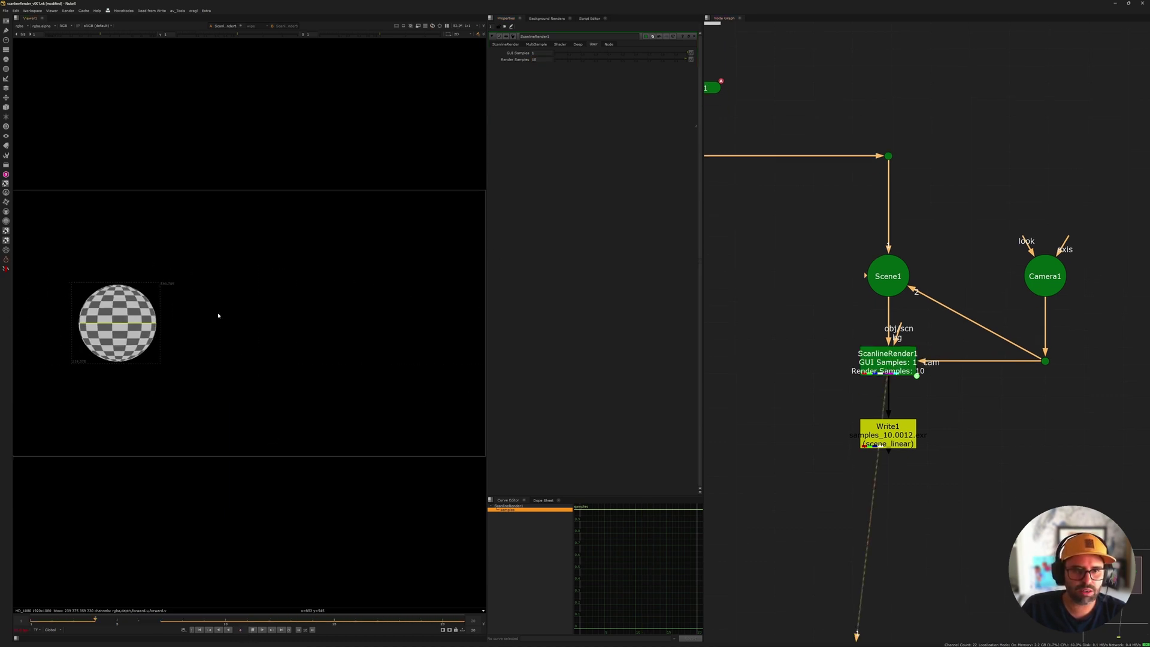
click(254, 631)
click(254, 631)
scroll(218, 272, up, 3)
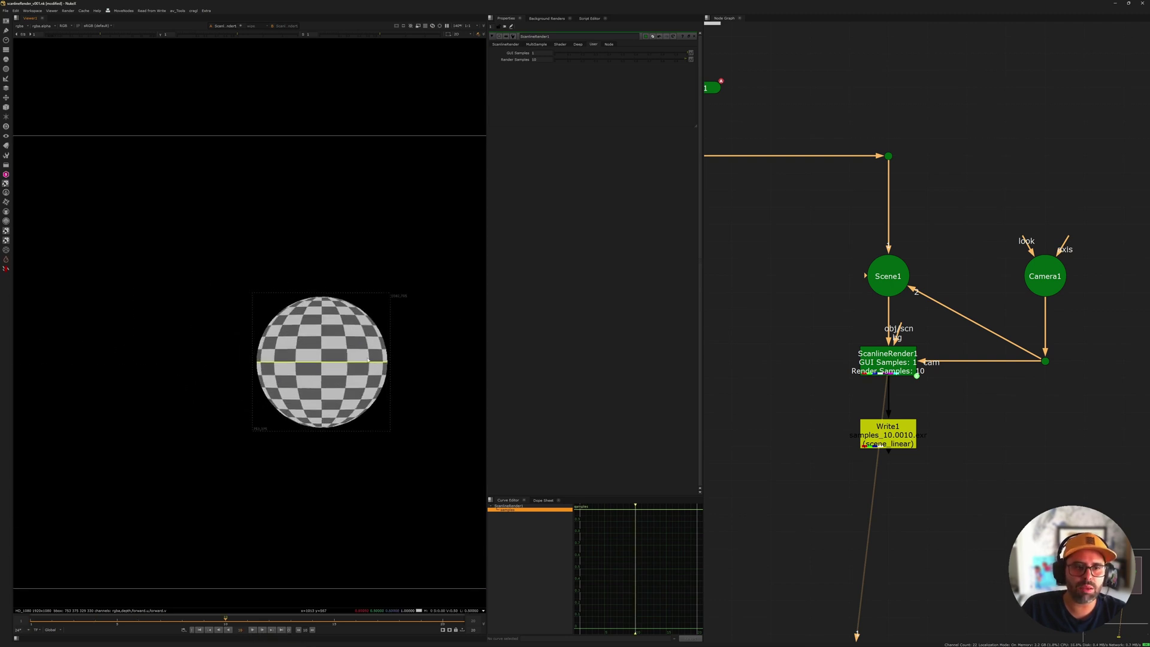
Render the Write1 node below ScanlineRender1 over frames 1-20 and check the progress of the background render.
click(538, 52)
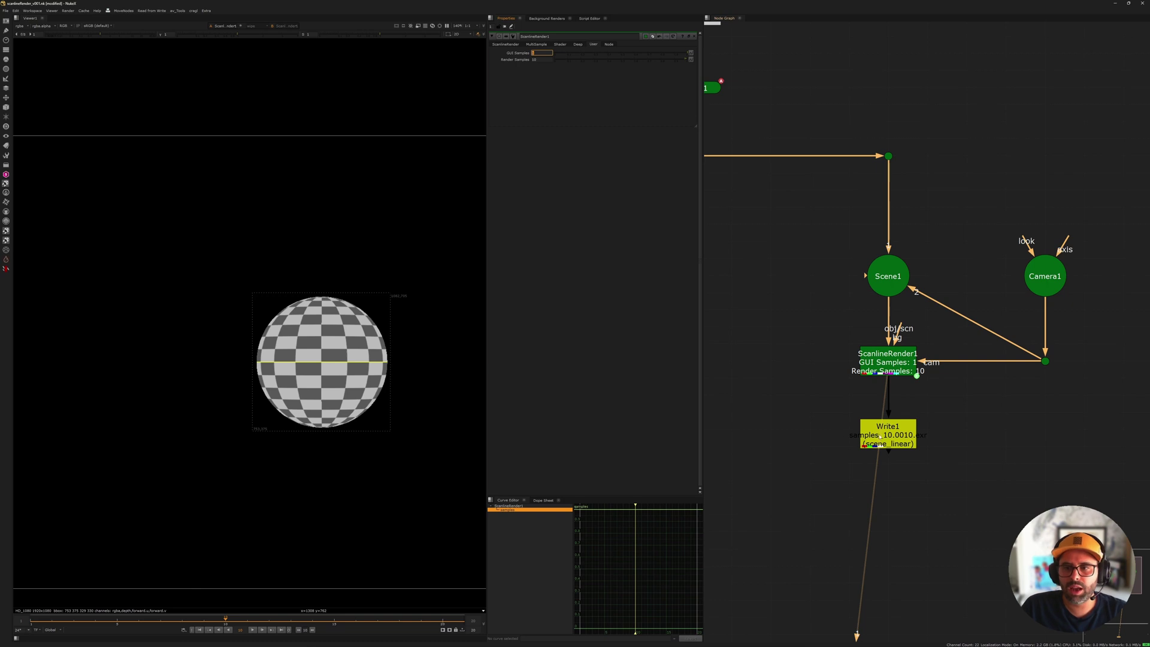
double_click(901, 443)
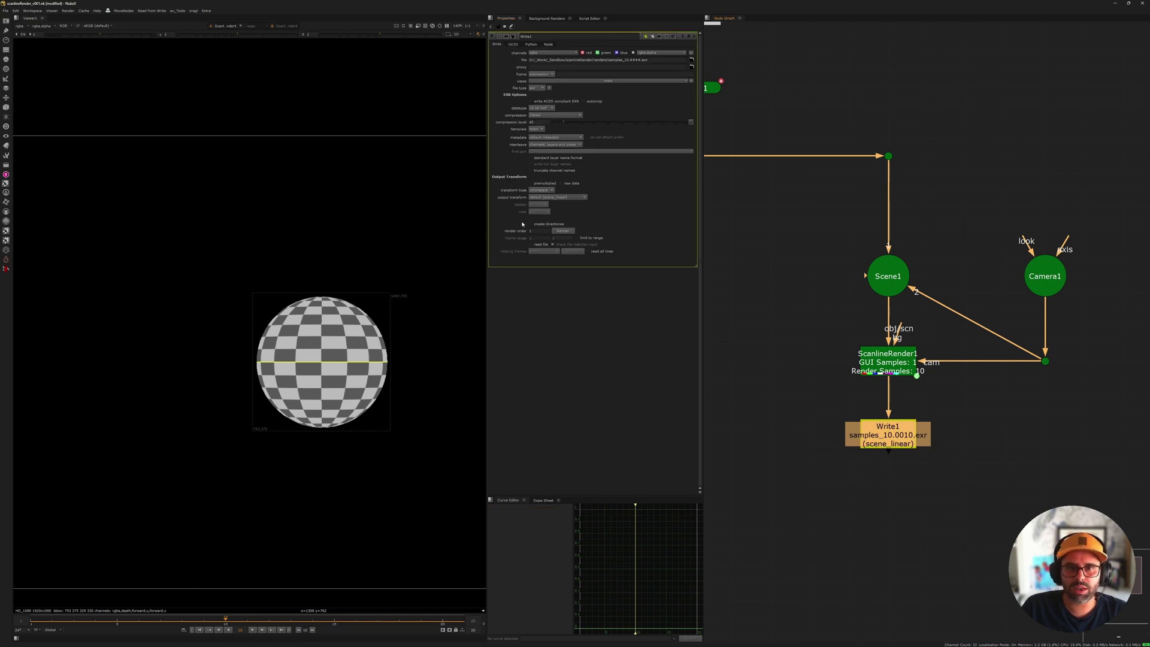
click(564, 231)
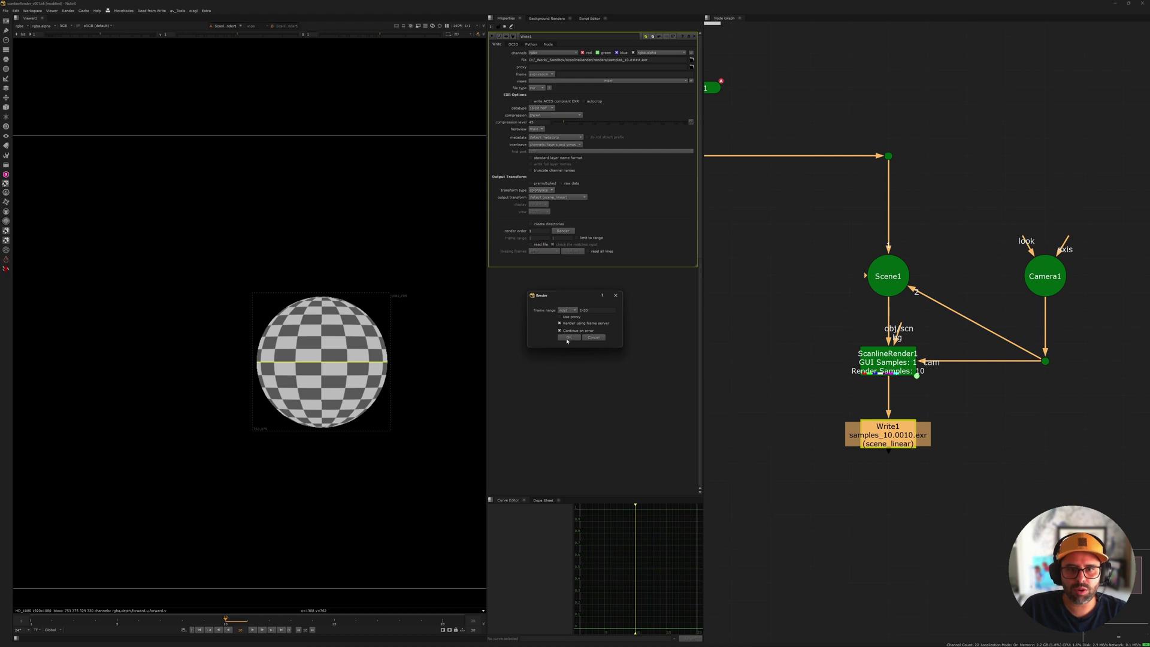
click(569, 338)
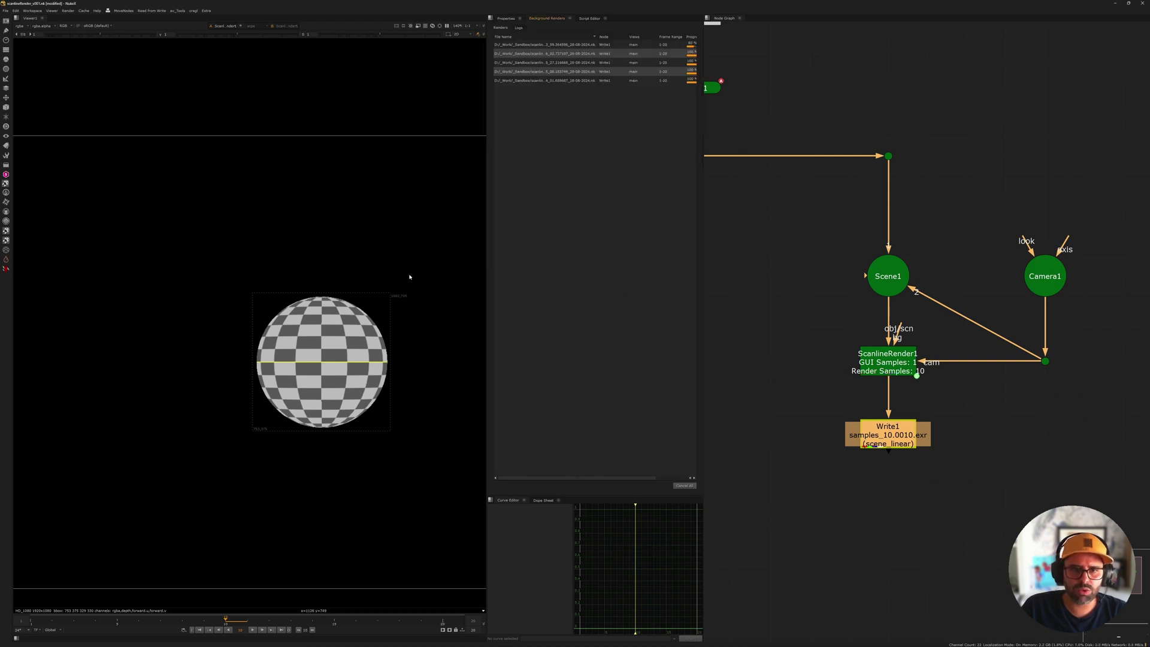
drag(701, 192, 740, 180)
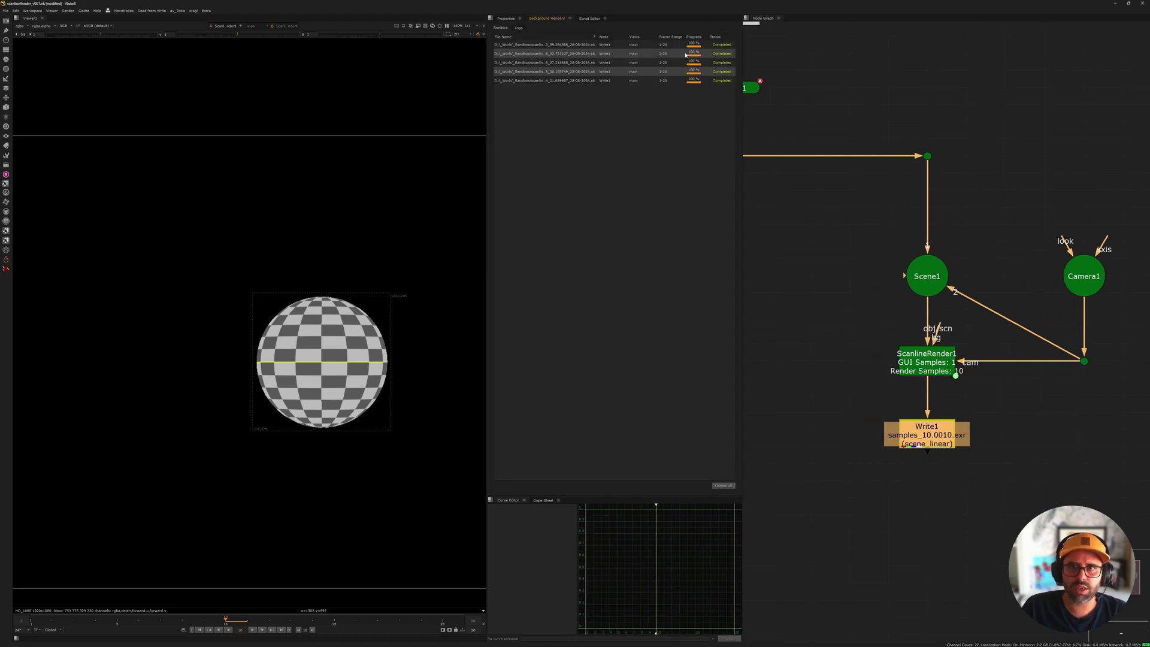
Create a Read node from Write1's rendered samples_10 EXR sequence and view it.
click(506, 21)
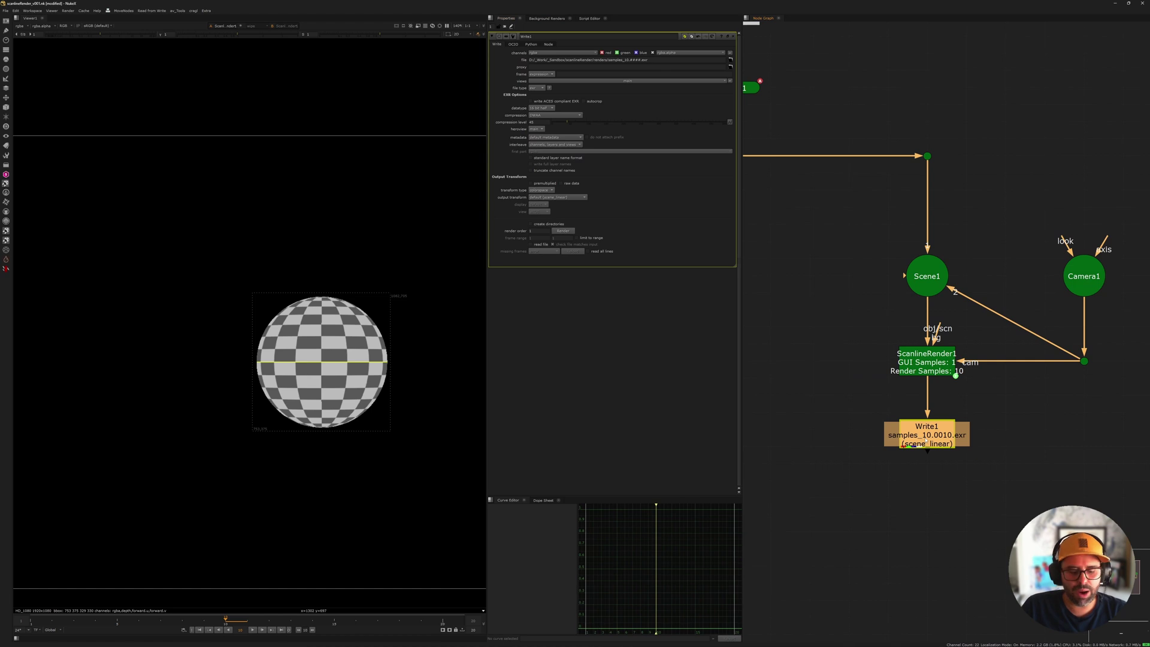
key(alt+r)
key(1)
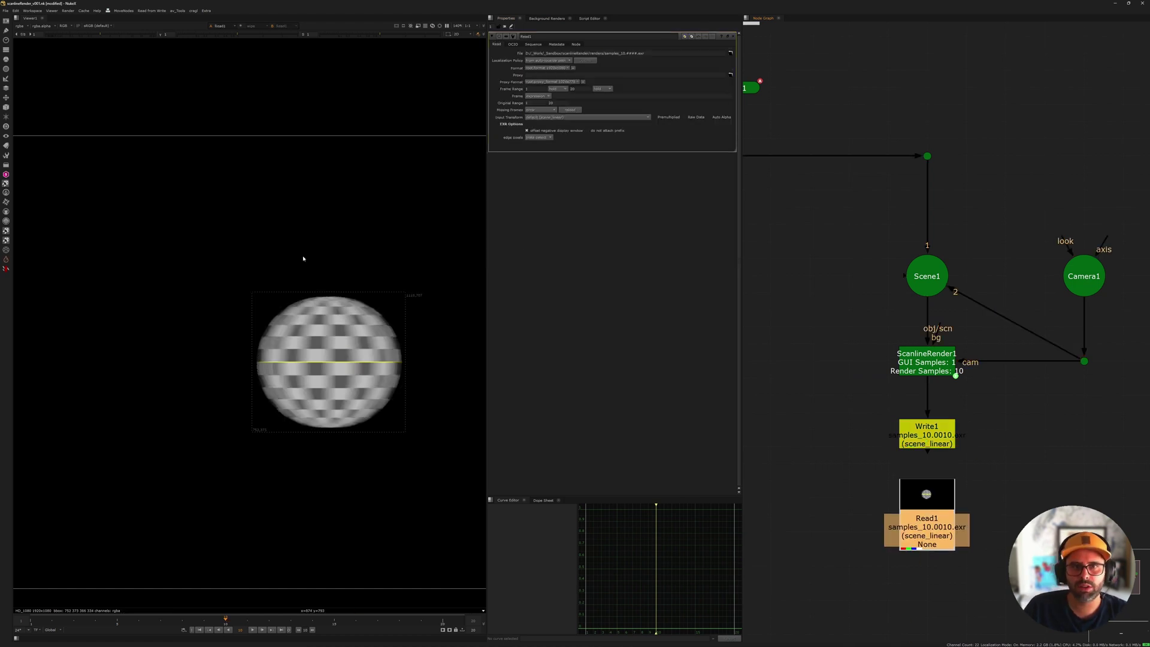
Reopen the custom sample settings of ScanlineRender1 and view that node in the viewer instead of the Read node.
double_click(923, 353)
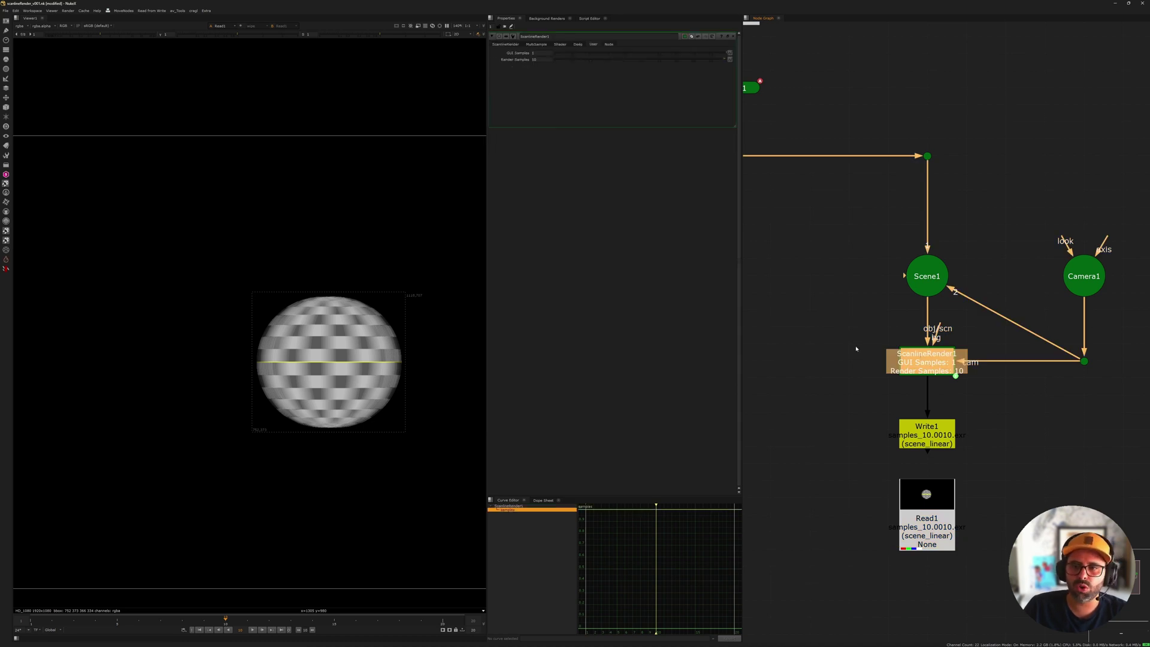
middle_drag(829, 309, 812, 324)
drag(854, 338, 960, 405)
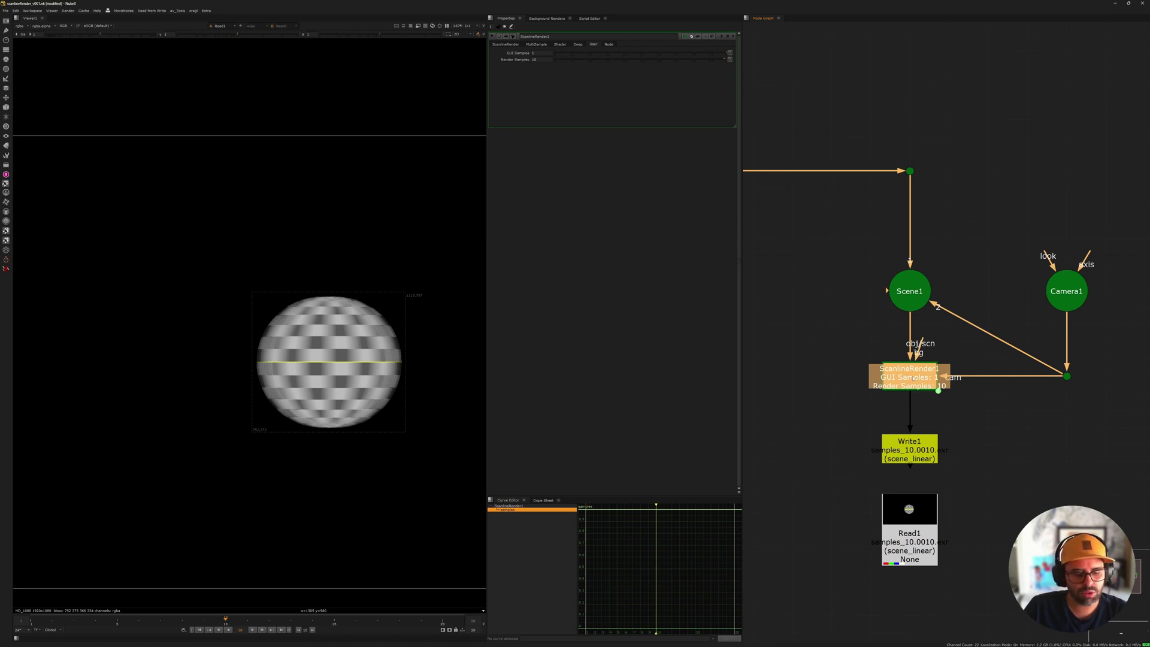
key(1)
middle_drag(402, 273, 329, 245)
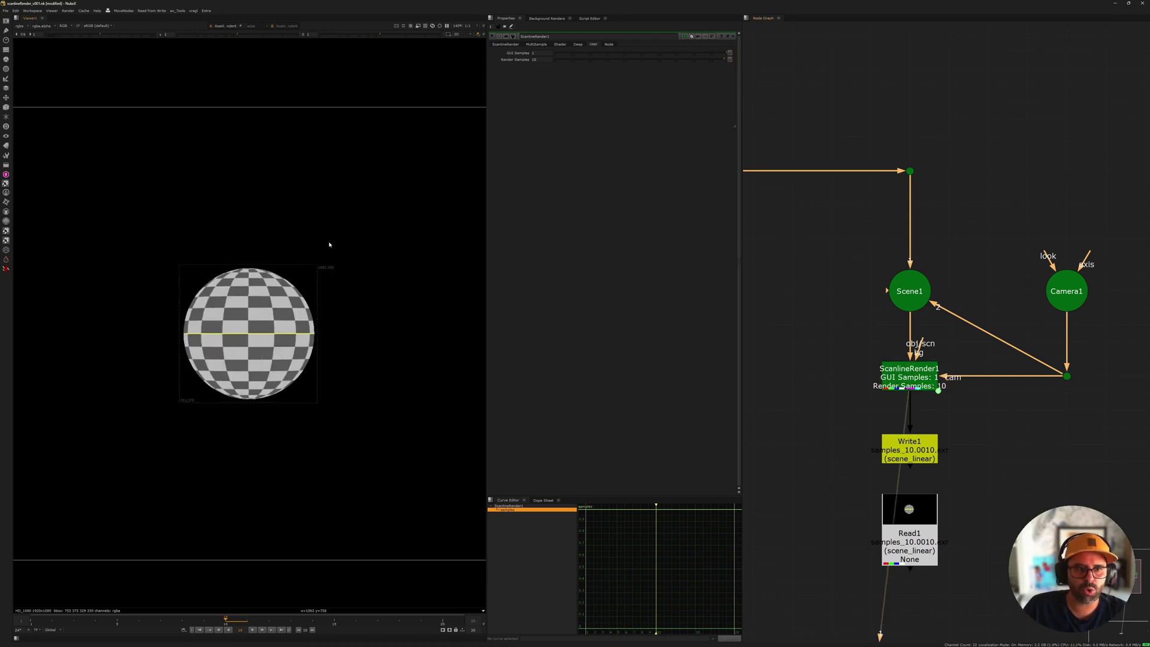
Set GUI Samples on ScanlineRender1 to 10, inspect the motion blur on the sphere, and set GUI Samples back to 1.
click(542, 53)
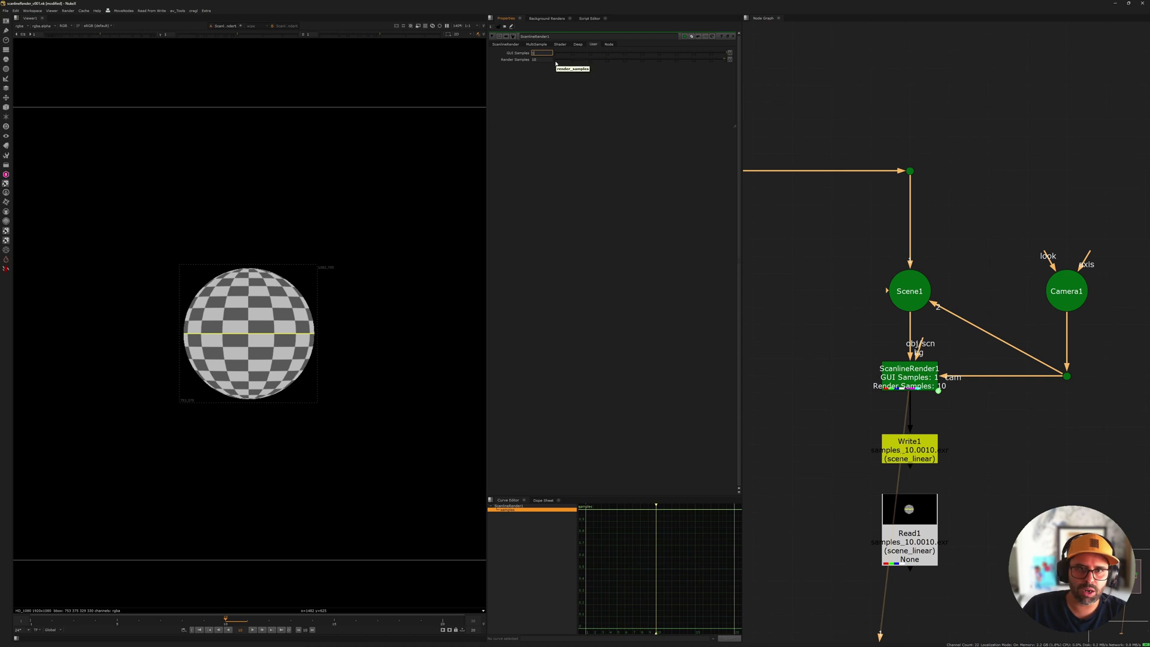
key(Return)
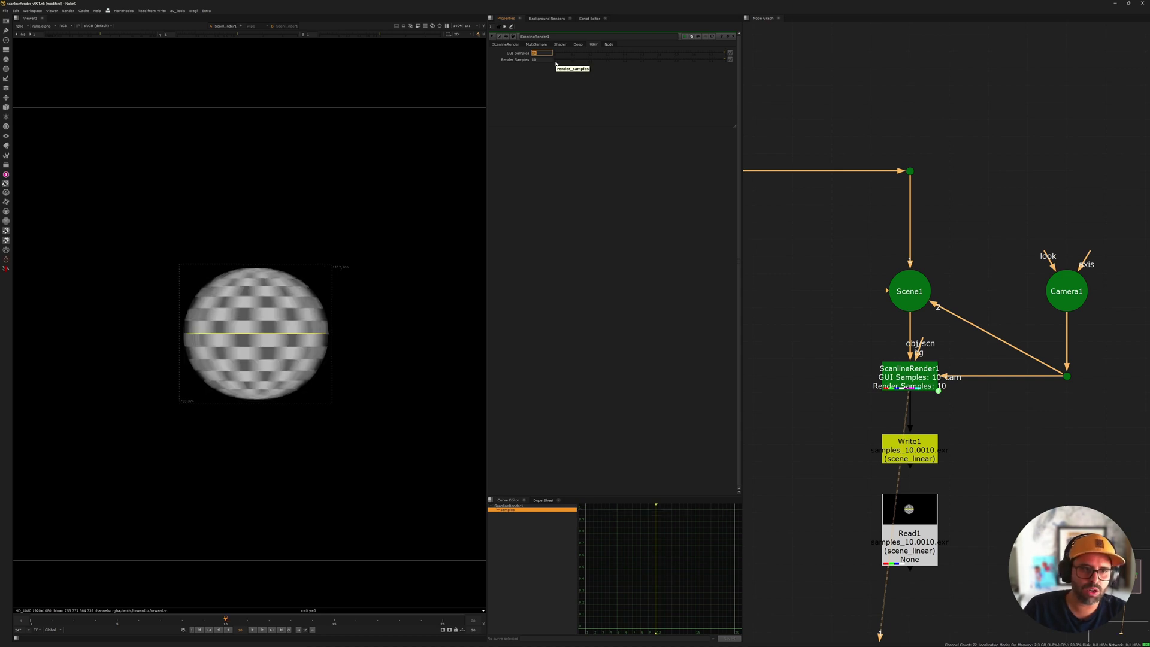
middle_drag(293, 183, 310, 206)
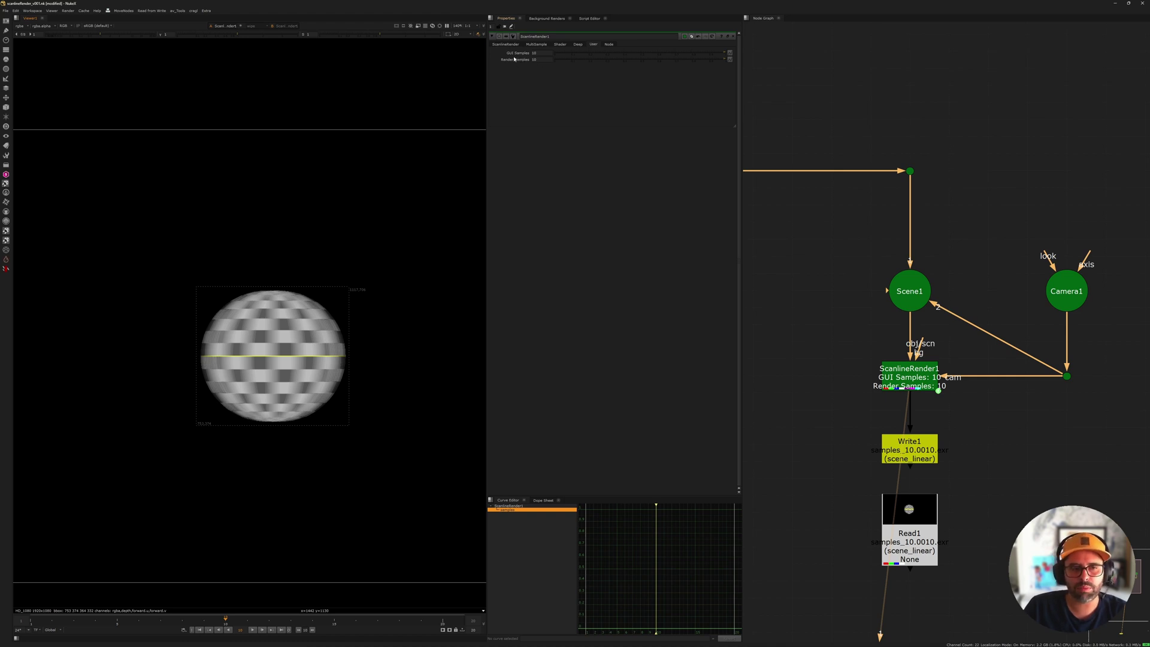
double_click(539, 53)
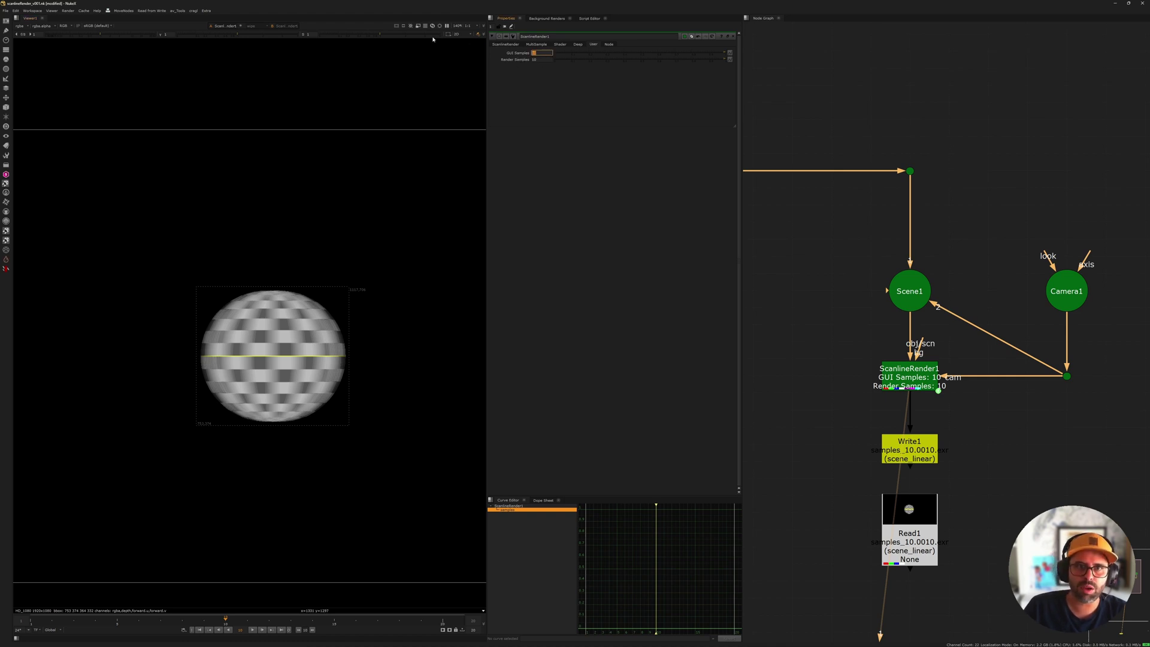
key(Return)
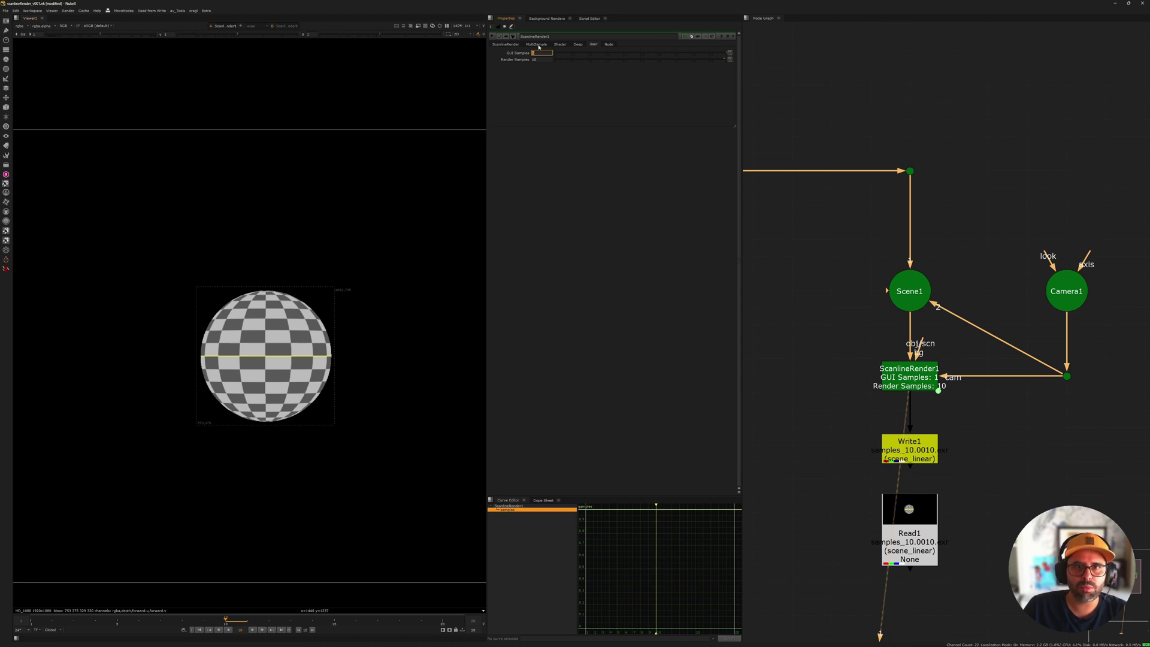
Inspect the expression driving ScanlineRender1's multisample samples value, leaving it unchanged, and compare it with the custom sample settings.
click(537, 44)
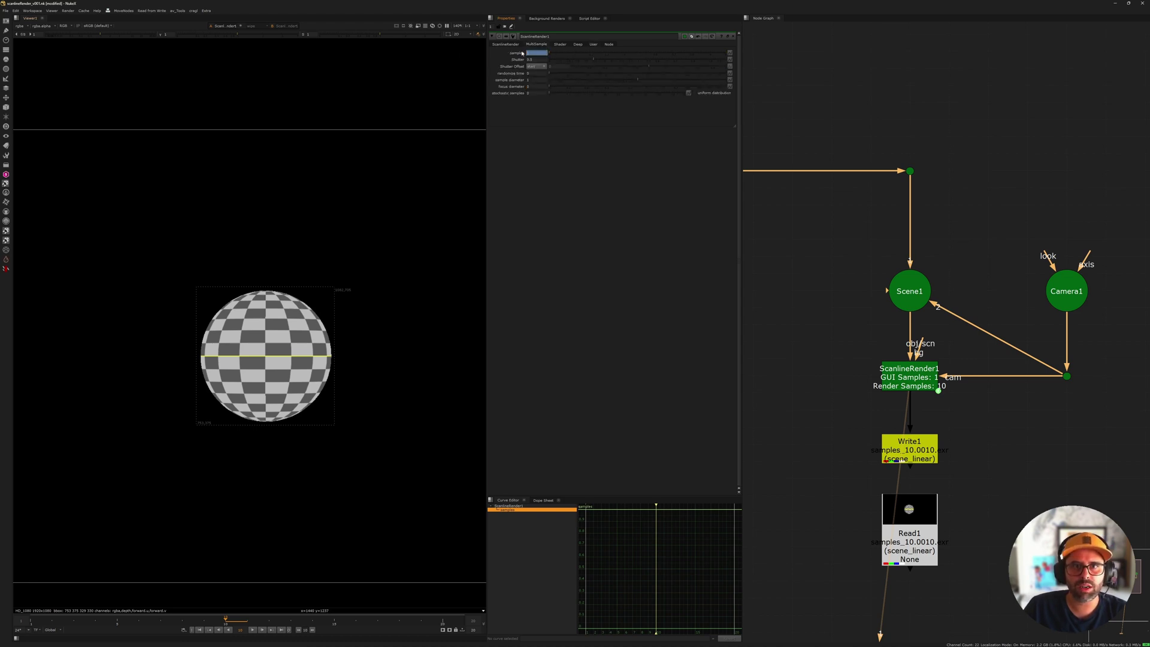
click(594, 45)
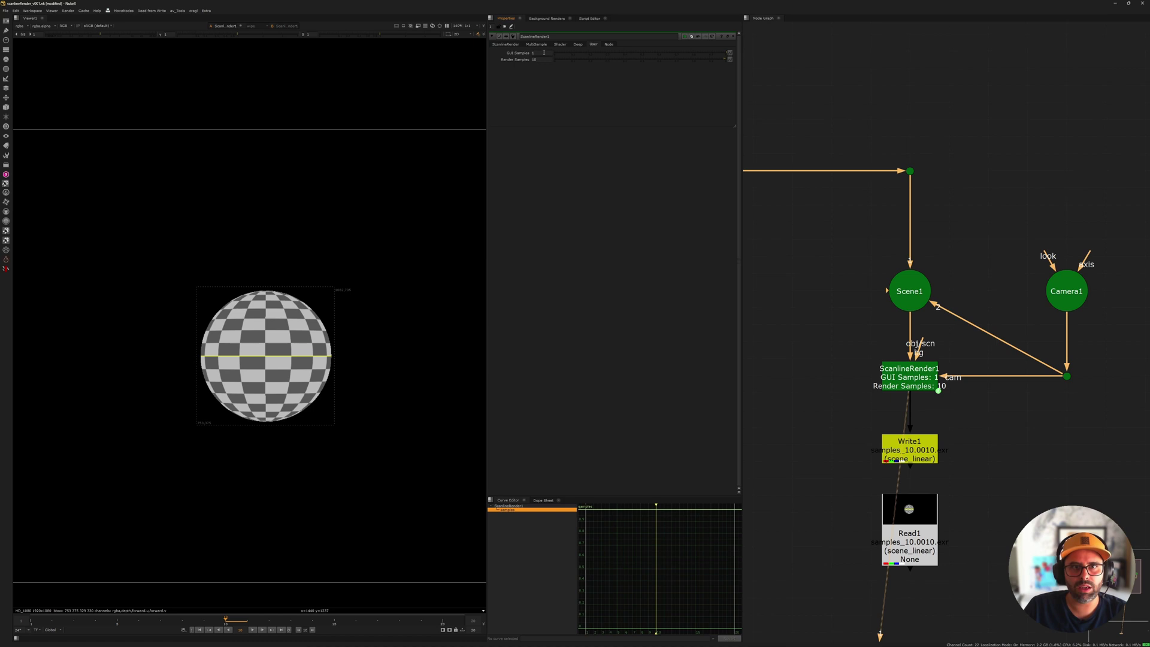
click(537, 47)
right_click(534, 53)
click(566, 91)
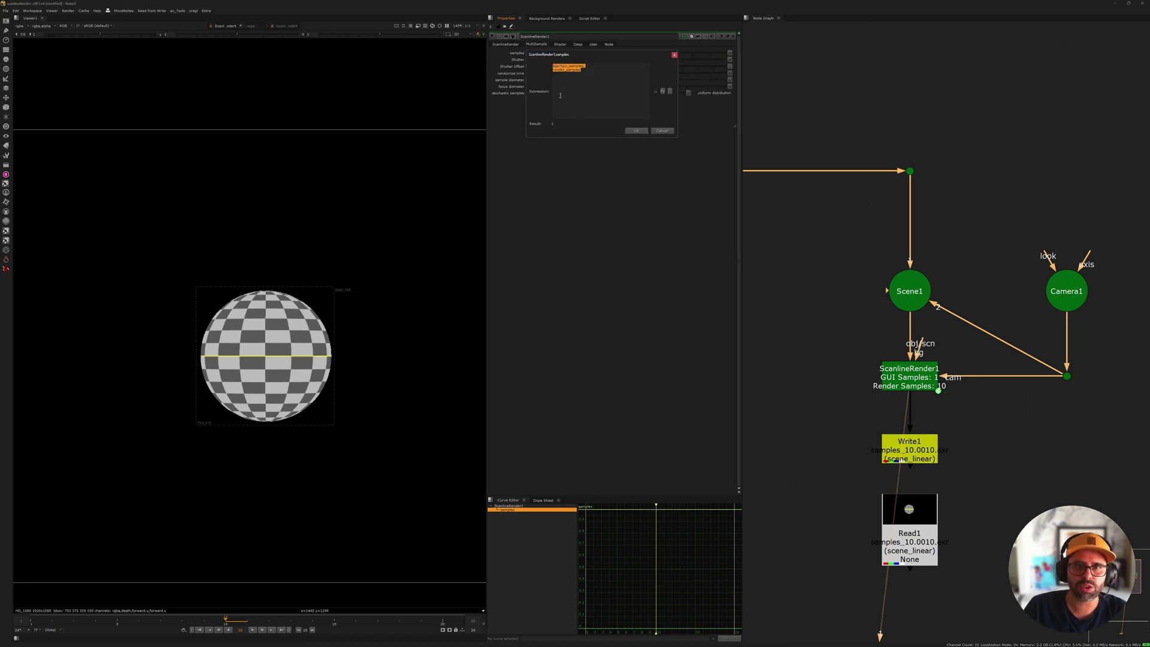
drag(616, 56, 593, 110)
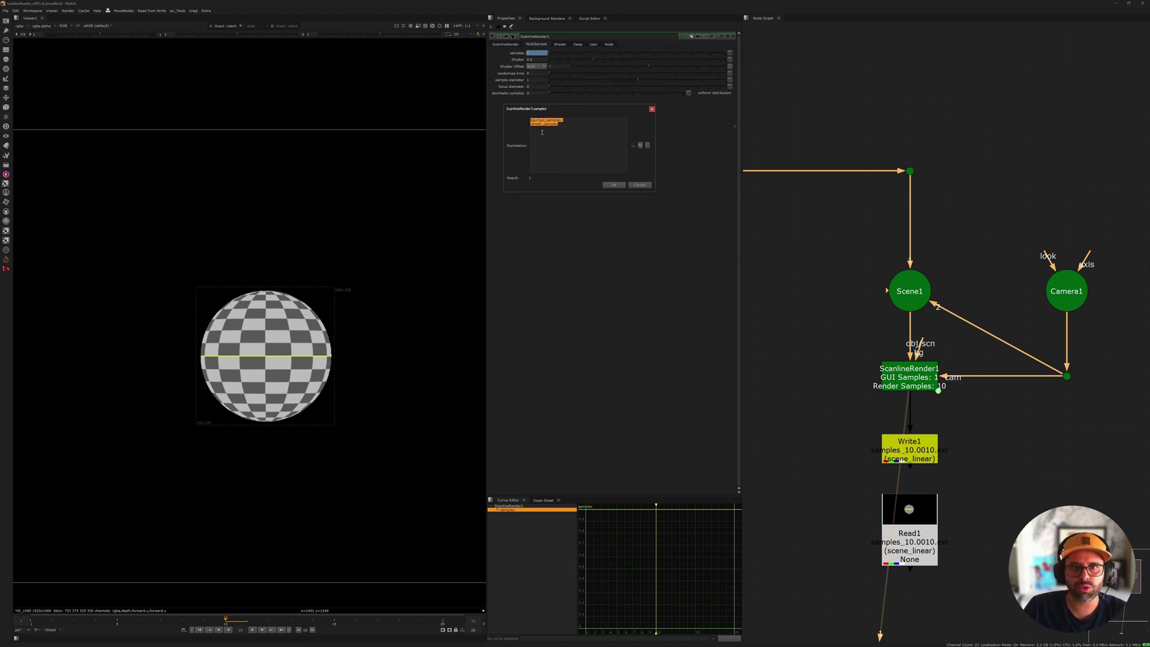
click(537, 122)
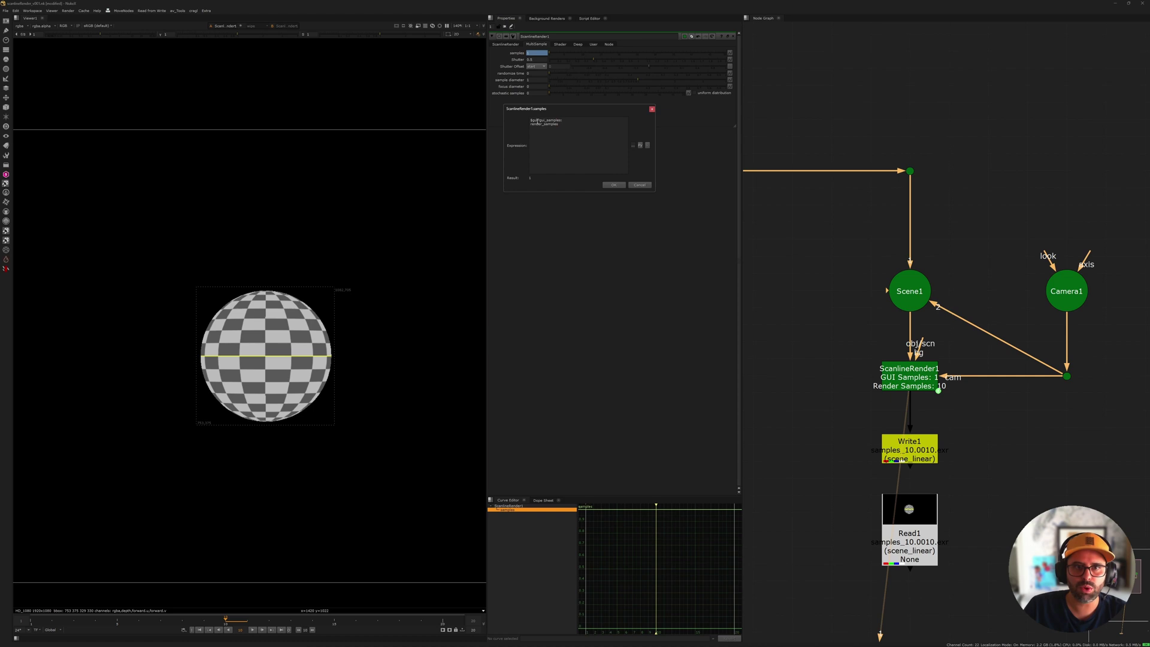
click(644, 186)
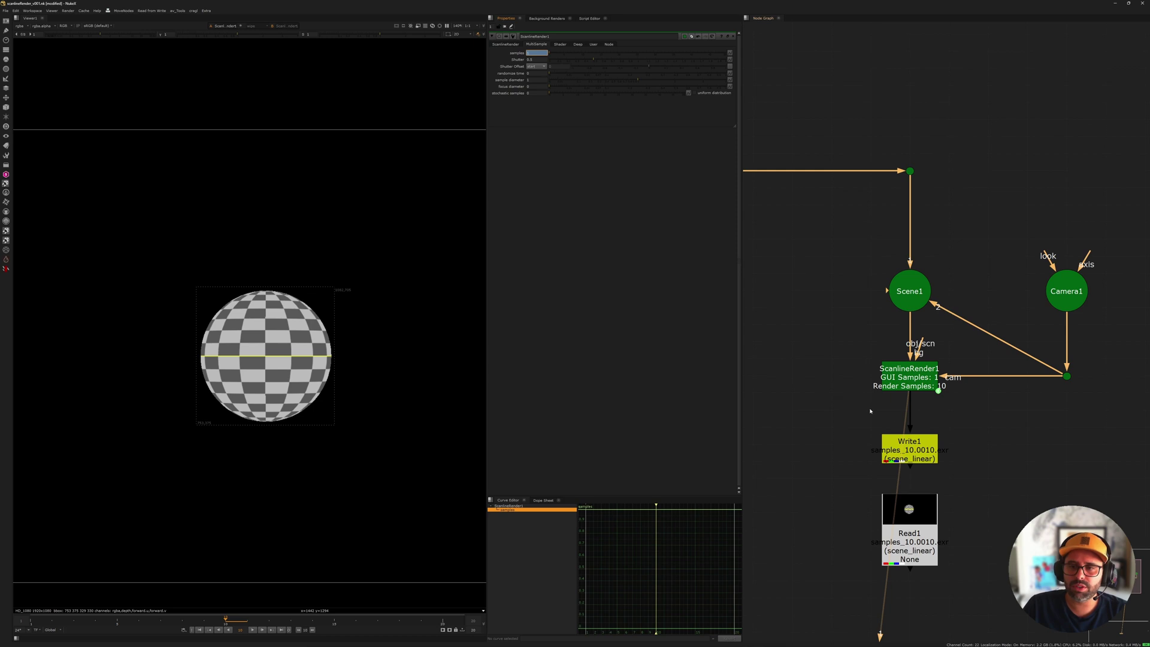
Examine the GUI Samples and Render Samples label on ScanlineRender1 in the node graph and close the node's properties.
click(885, 370)
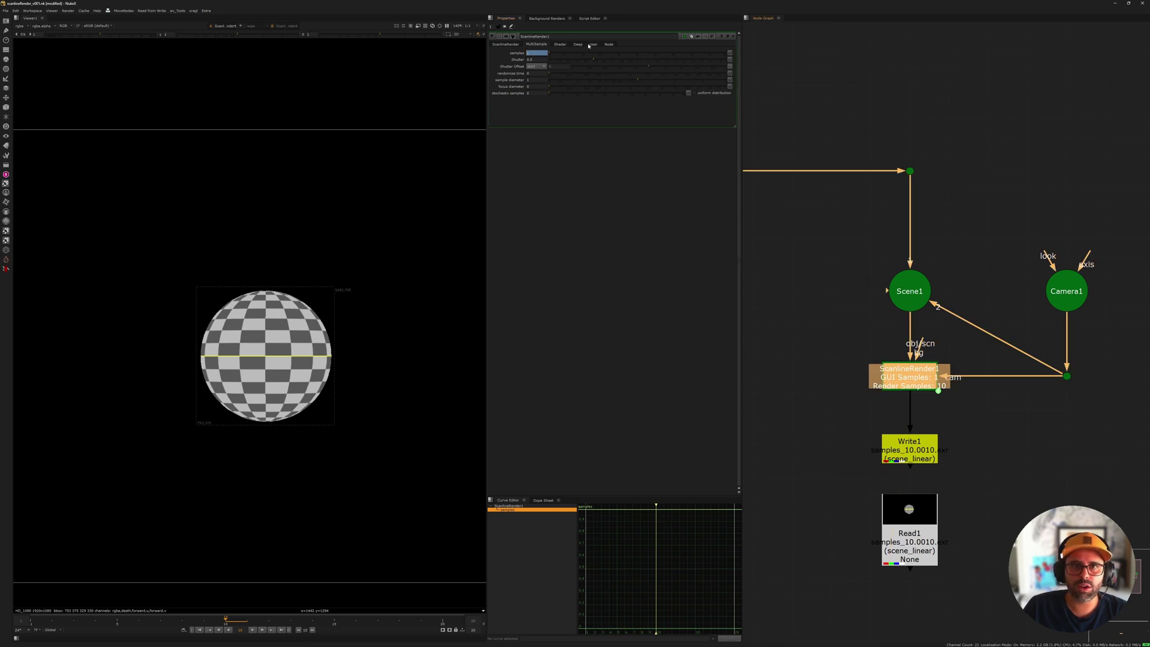
middle_drag(933, 432, 928, 432)
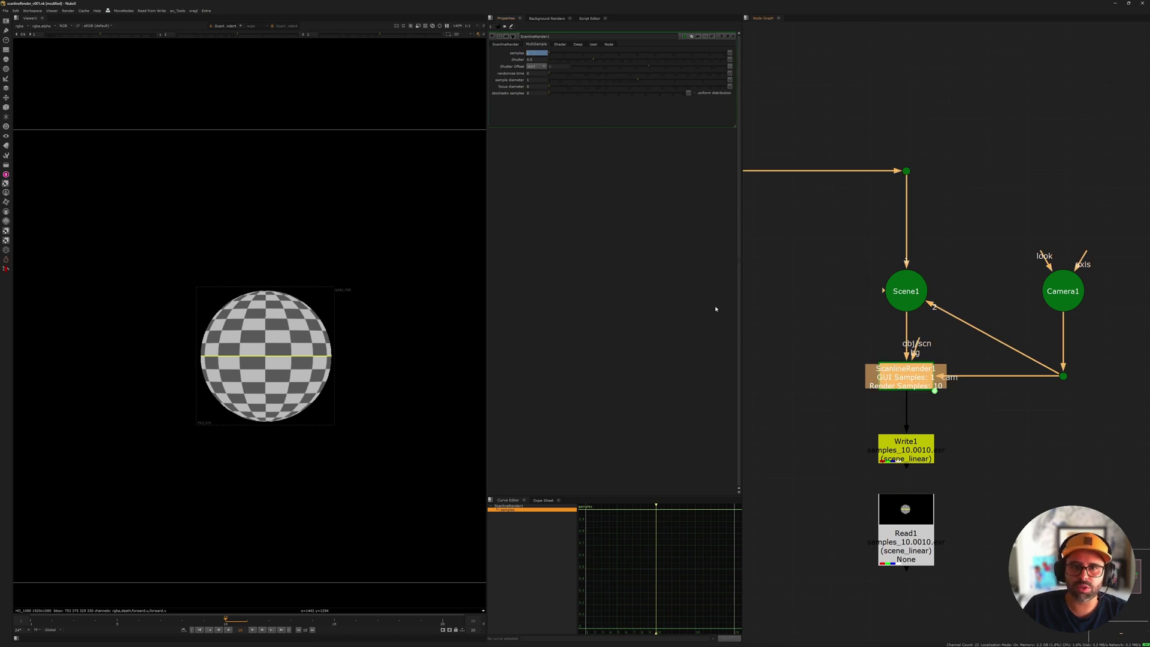
scroll(866, 372, up, 4)
click(823, 326)
middle_drag(823, 326, 778, 299)
scroll(816, 328, up, 1)
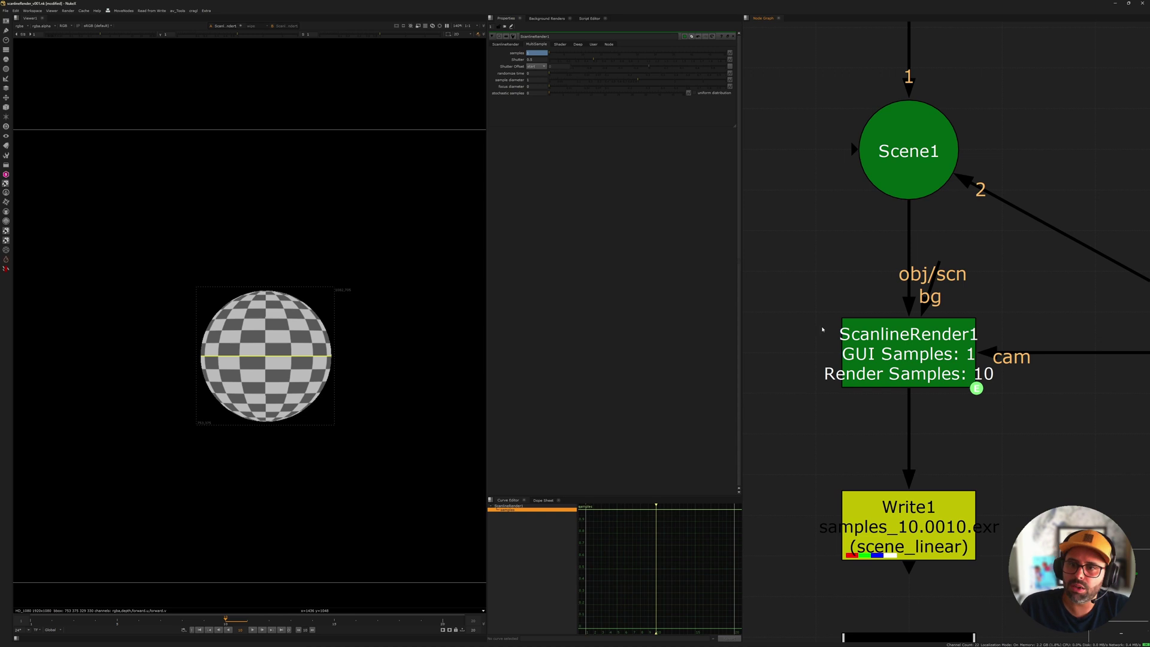
scroll(849, 332, down, 1)
click(732, 36)
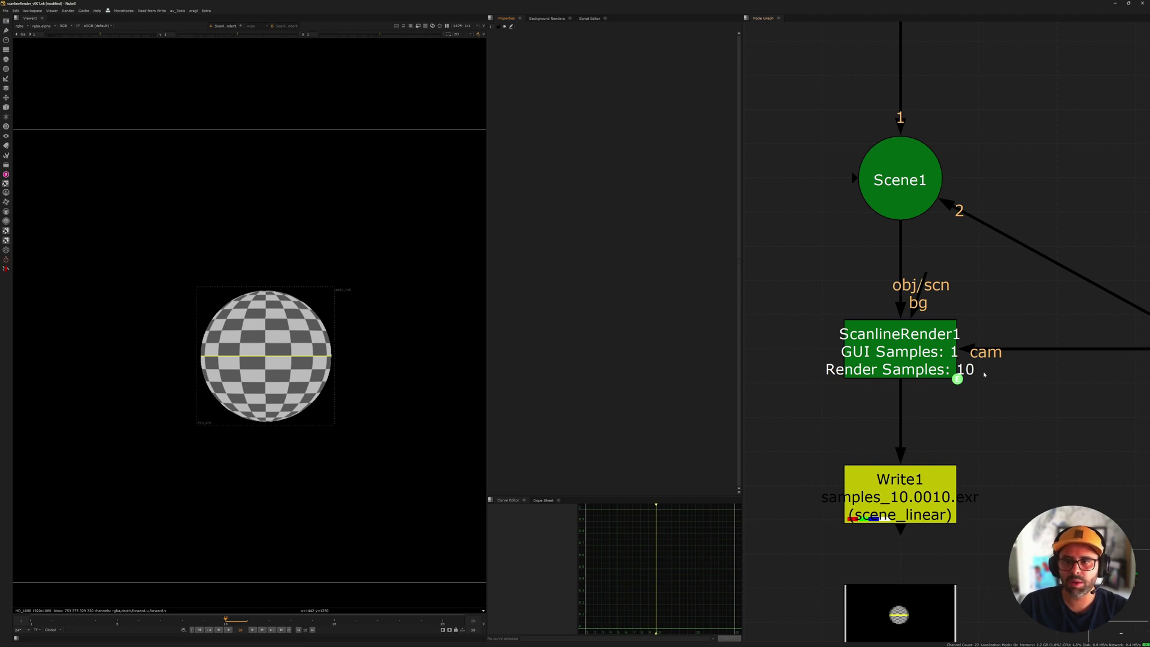
Reopen the properties of ScanlineRender1 and show its main ScanlineRender settings.
scroll(983, 374, down, 3)
scroll(942, 354, down, 3)
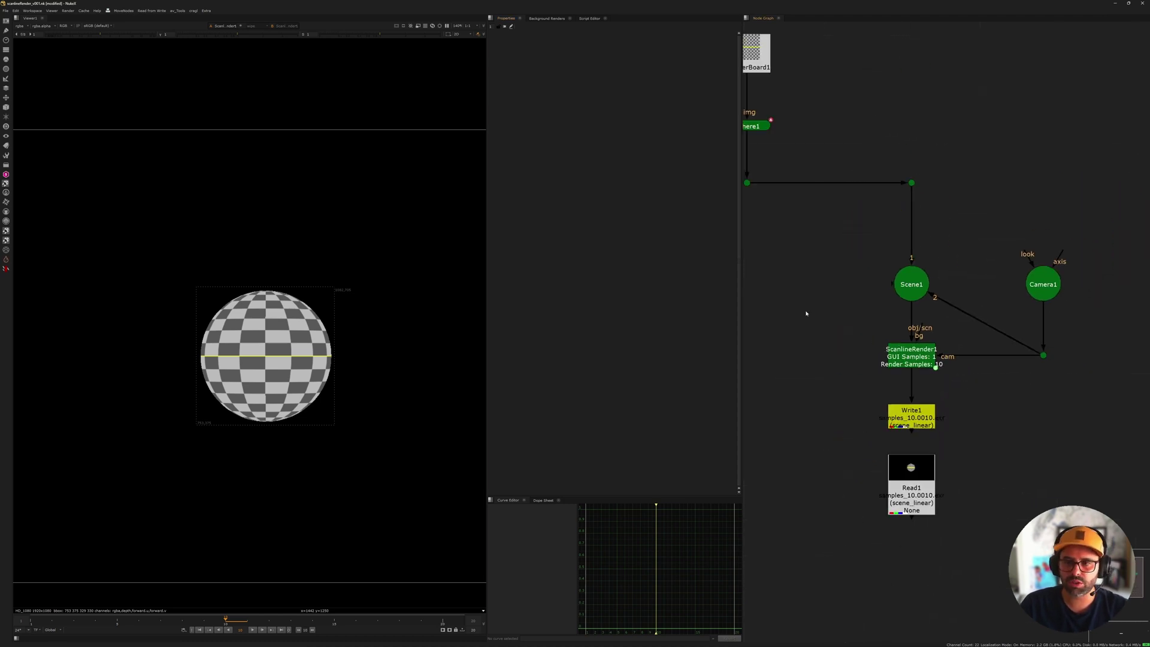
middle_drag(862, 302, 910, 338)
middle_drag(998, 480, 899, 407)
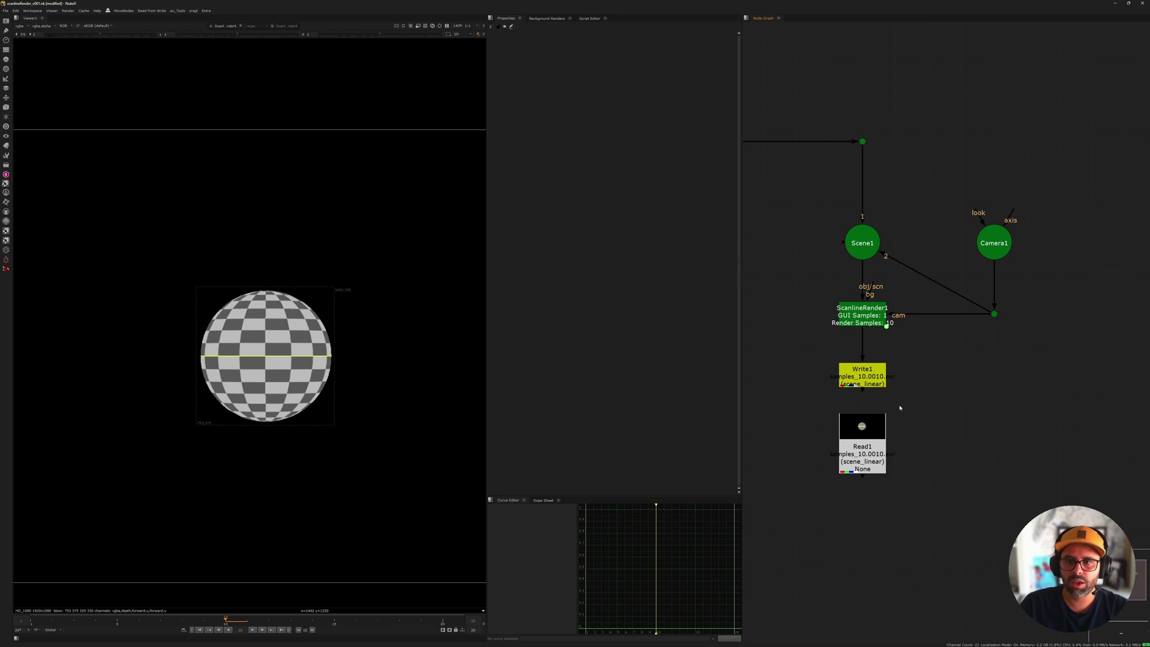
drag(777, 284, 922, 353)
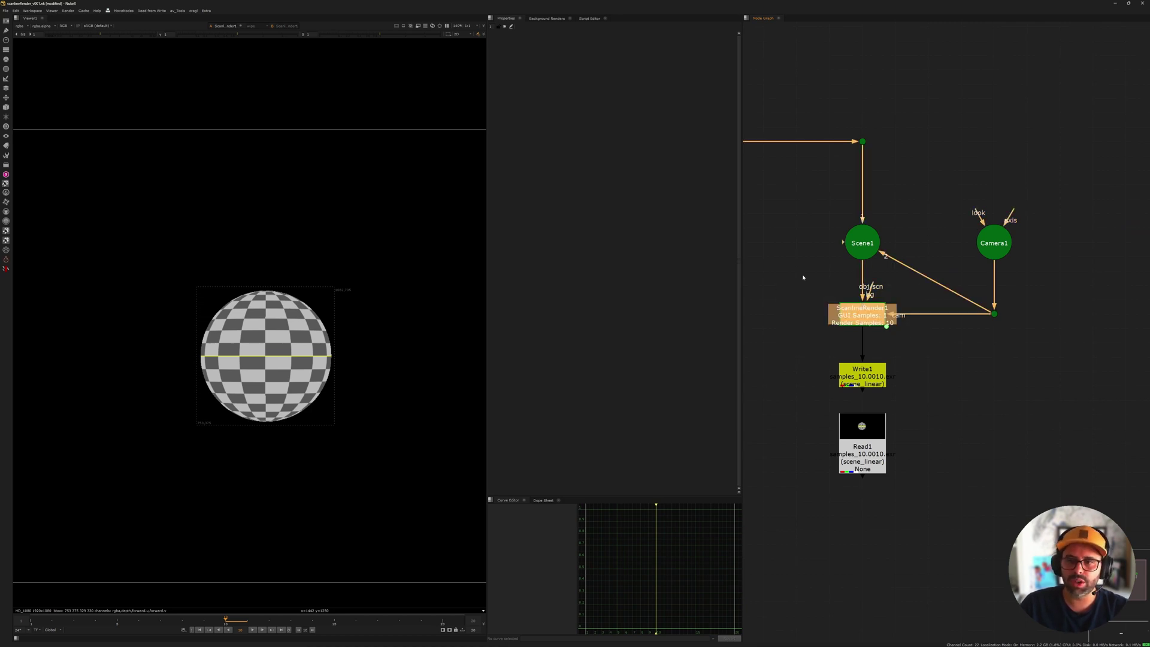
double_click(851, 313)
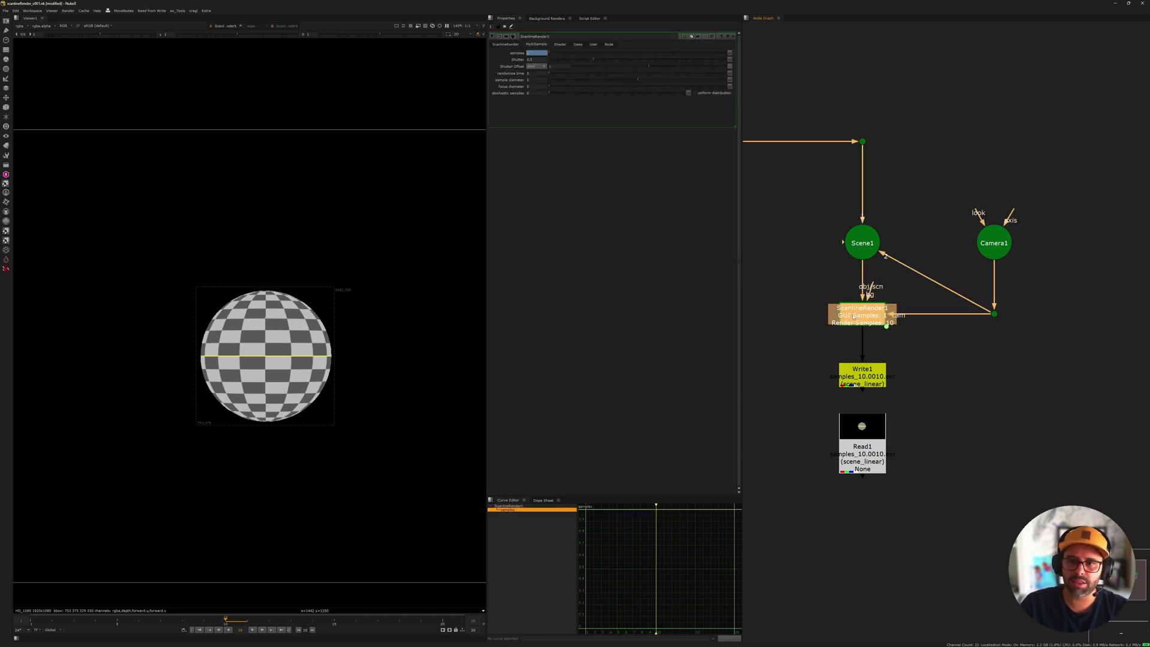
click(495, 45)
Set ScanlineRender1's antialiasing to high and check the node's label in the node graph.
middle_drag(748, 258, 782, 249)
scroll(898, 300, up, 4)
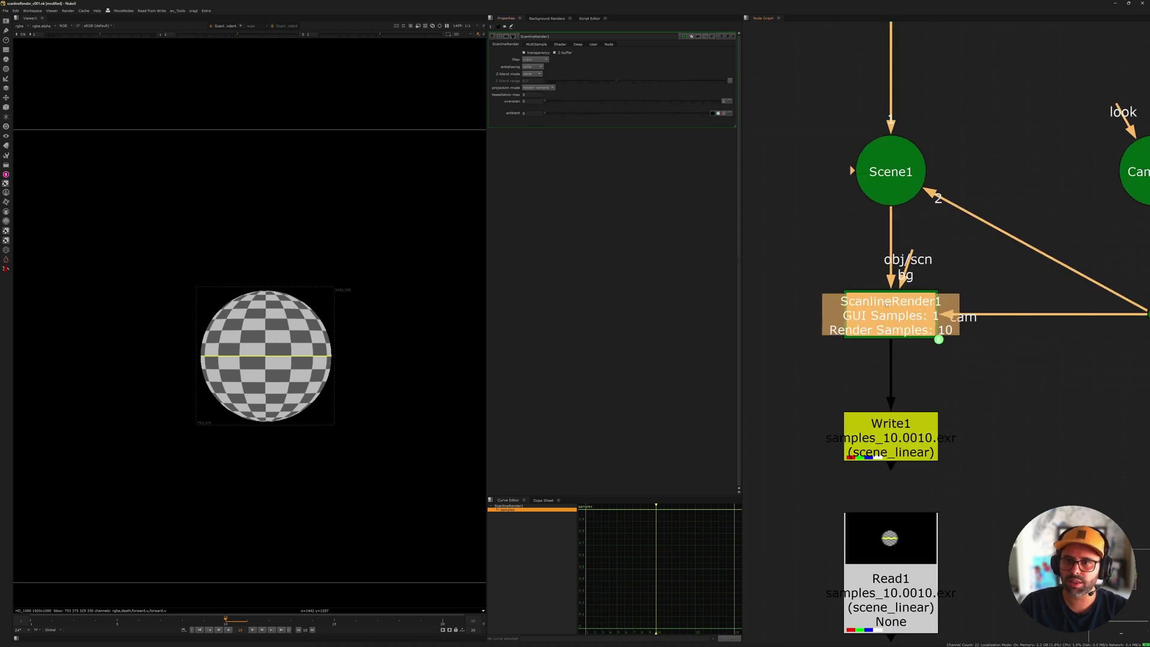
scroll(817, 256, down, 2)
click(819, 250)
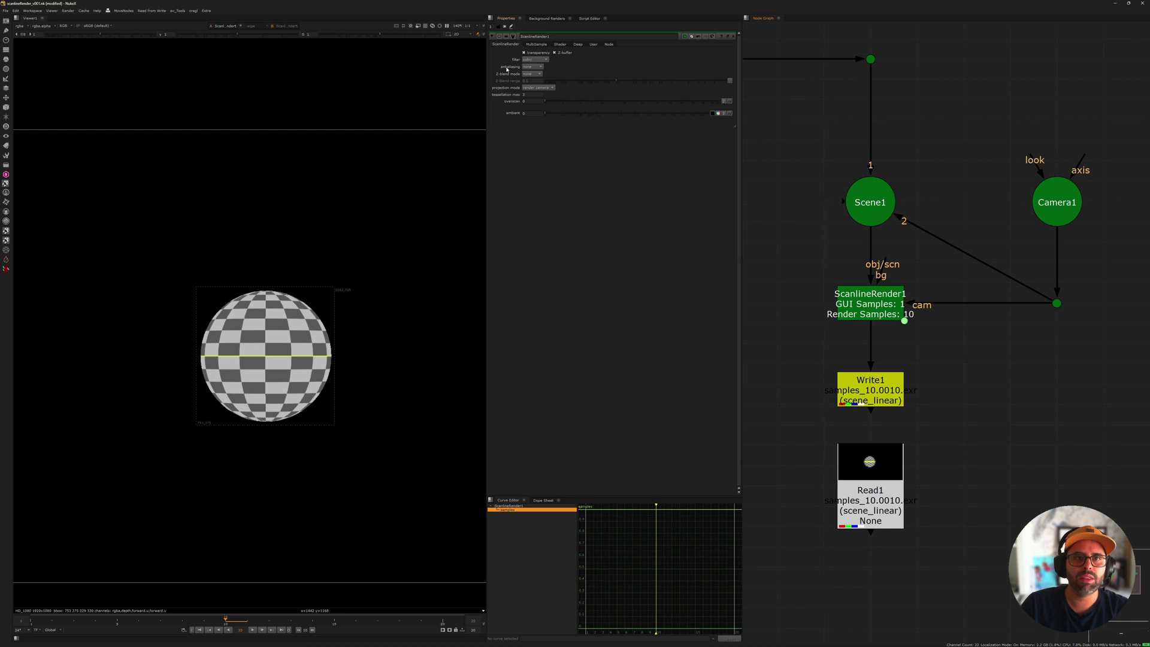
click(533, 69)
click(533, 88)
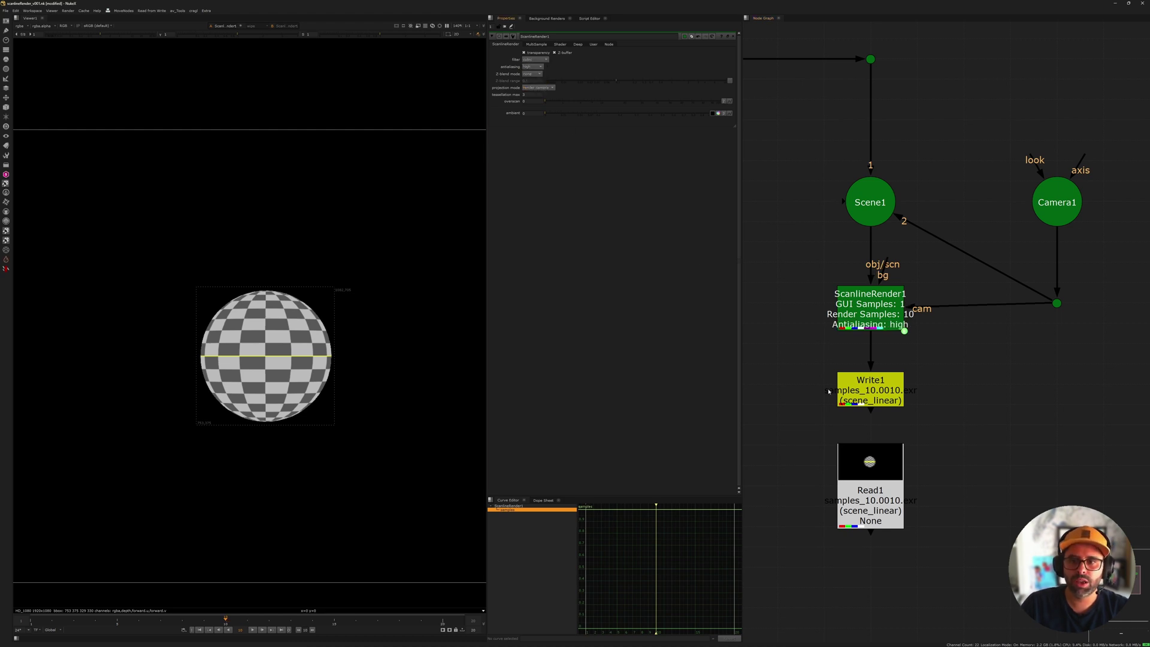
scroll(857, 331, up, 3)
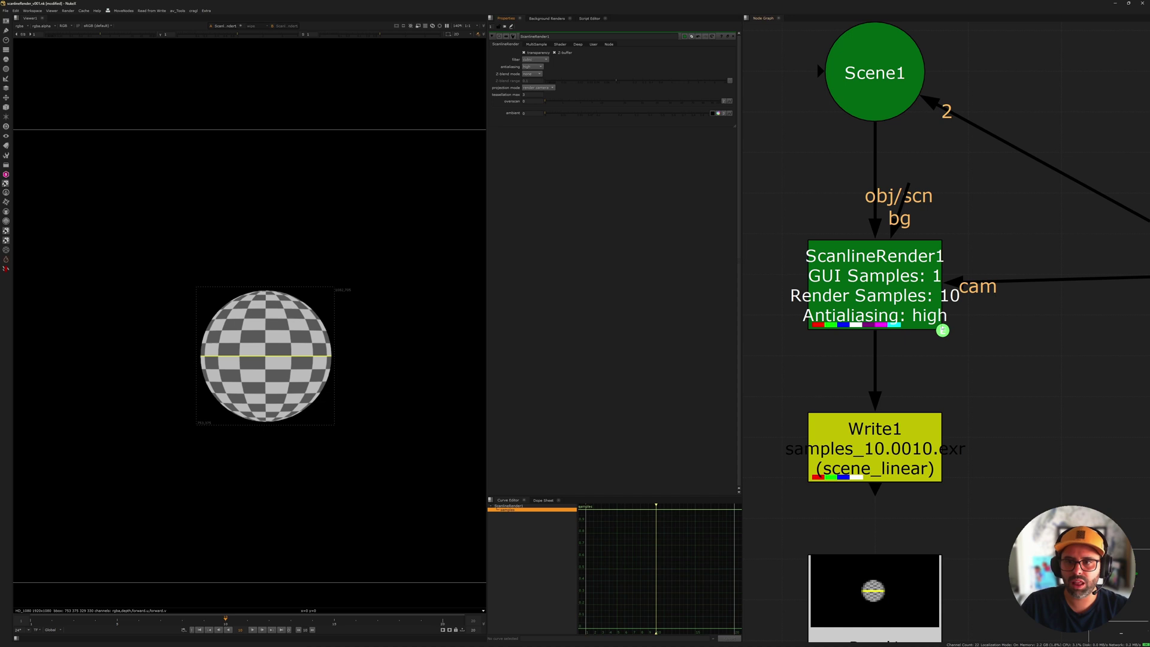
Set ScanlineRender1's overscan to 100 and check the node's label in the node graph.
double_click(530, 100)
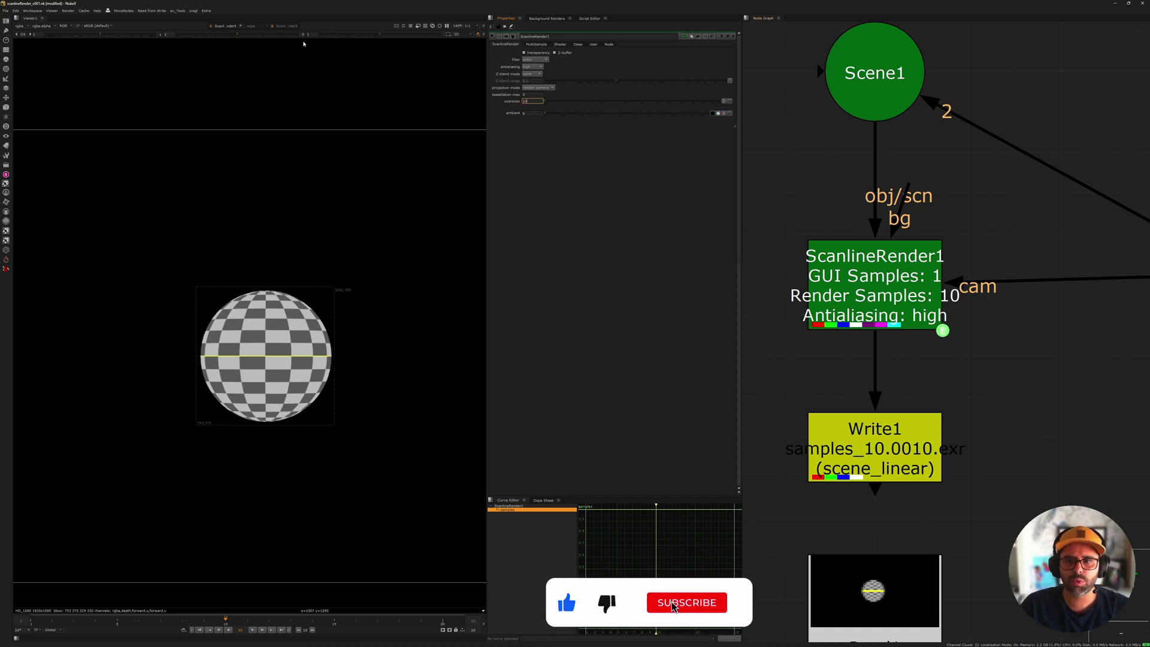
text(100)
key(Return)
scroll(847, 250, down, 3)
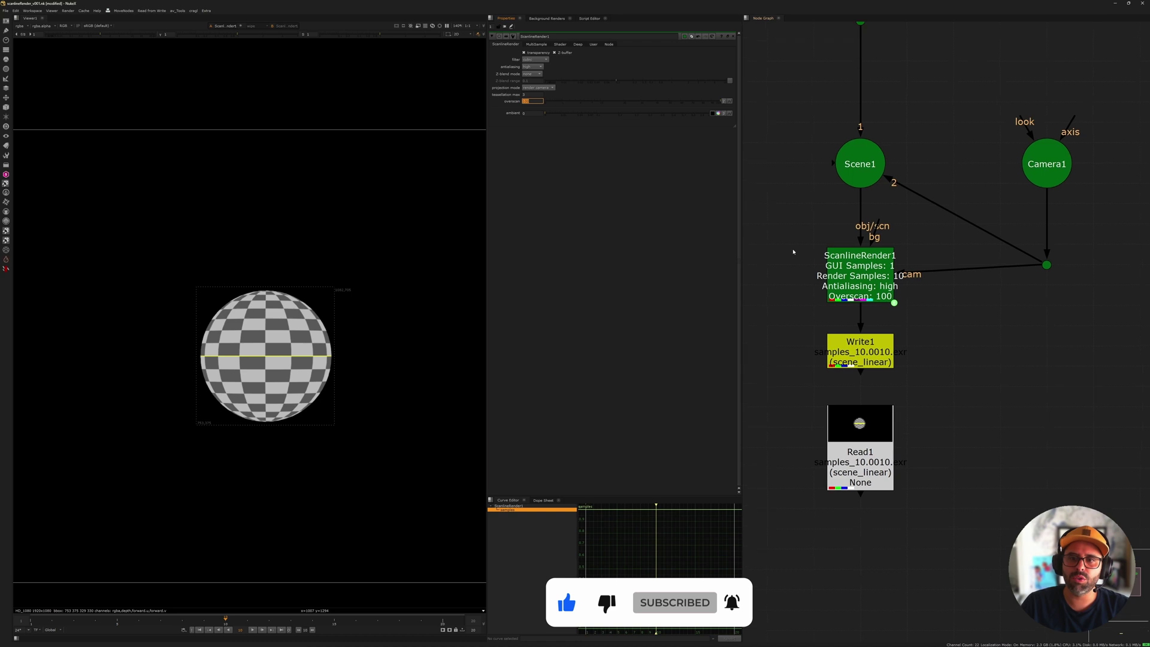
middle_drag(796, 252, 813, 288)
Reset ScanlineRender1's overscan to 0 and its antialiasing to none.
click(533, 101)
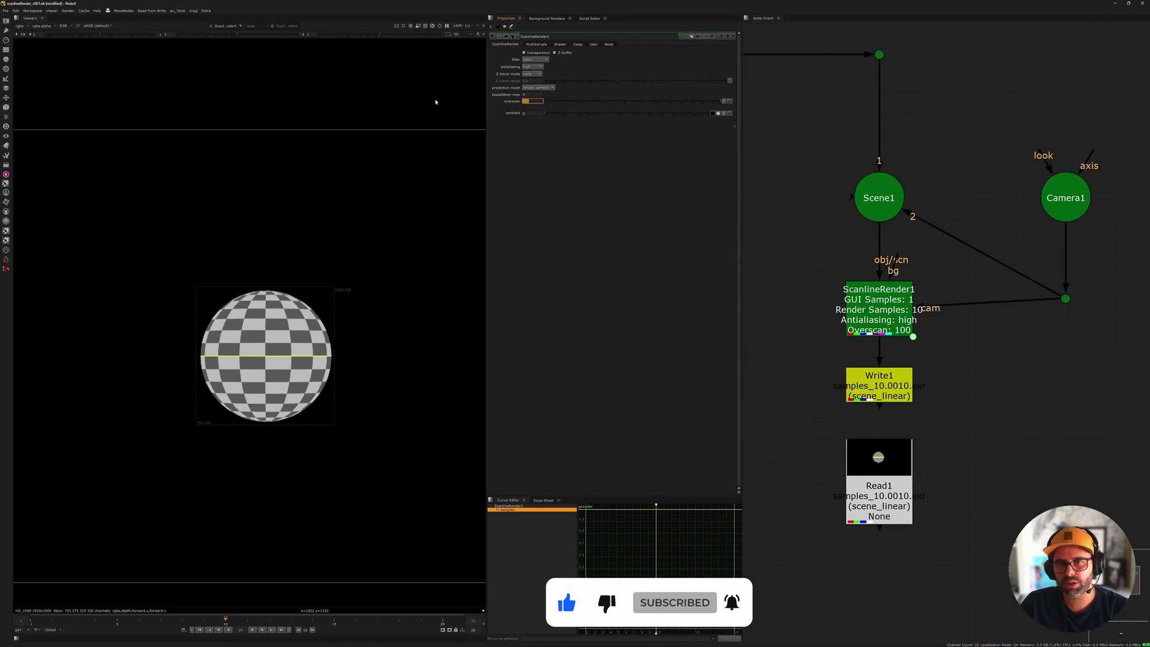
text(0)
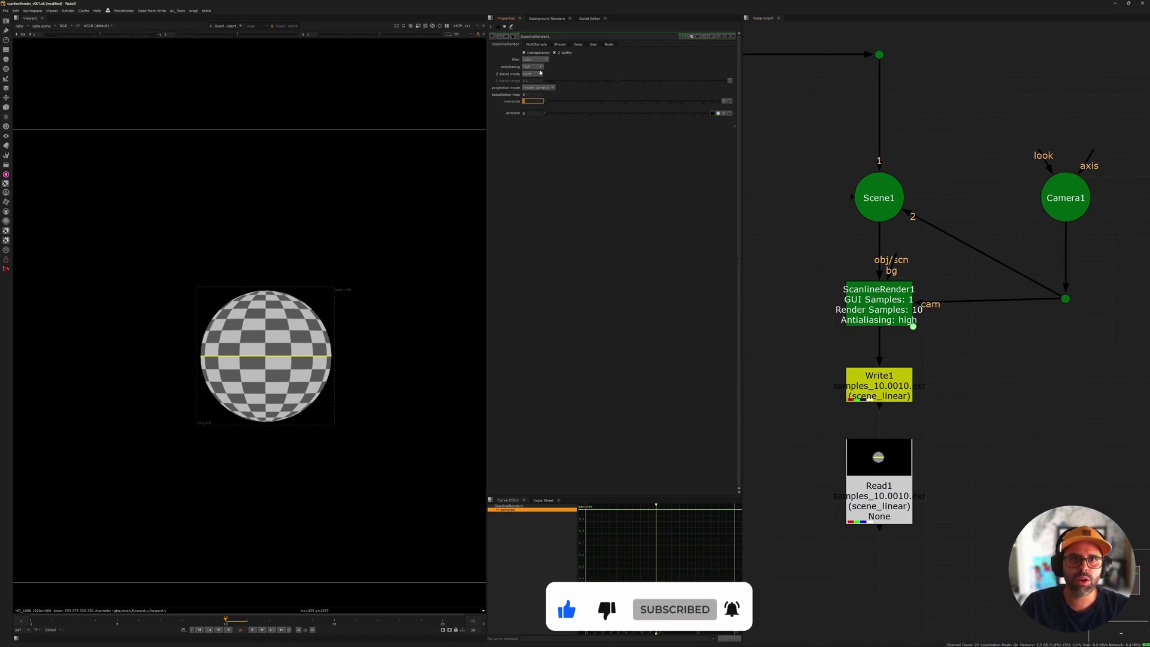
click(533, 66)
click(528, 46)
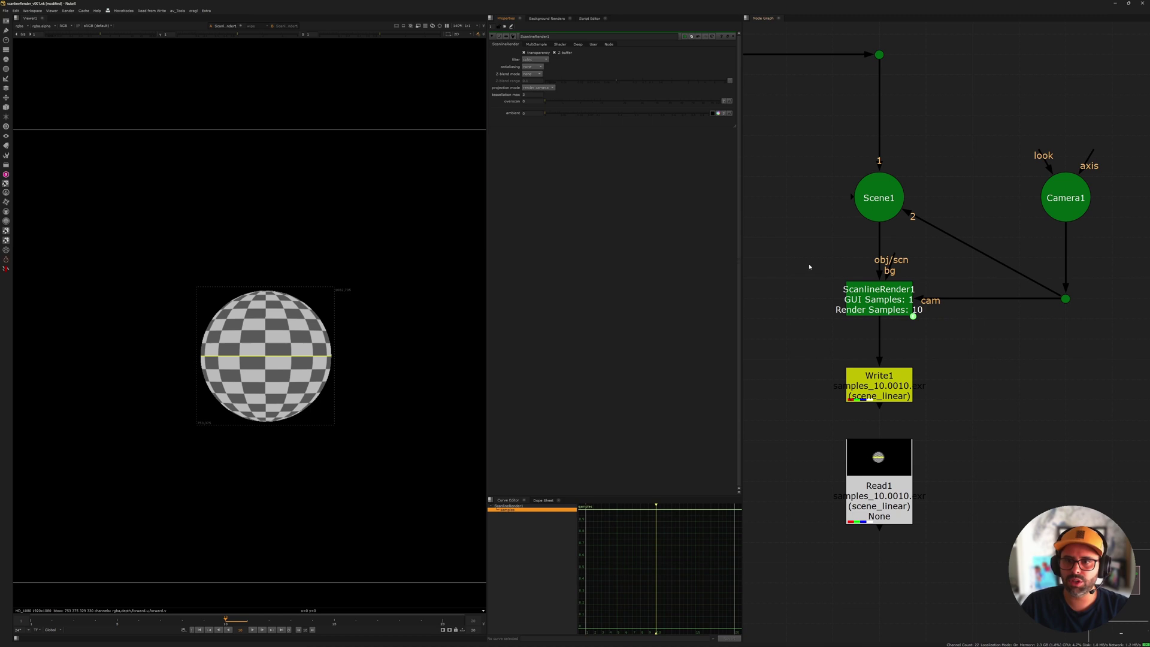
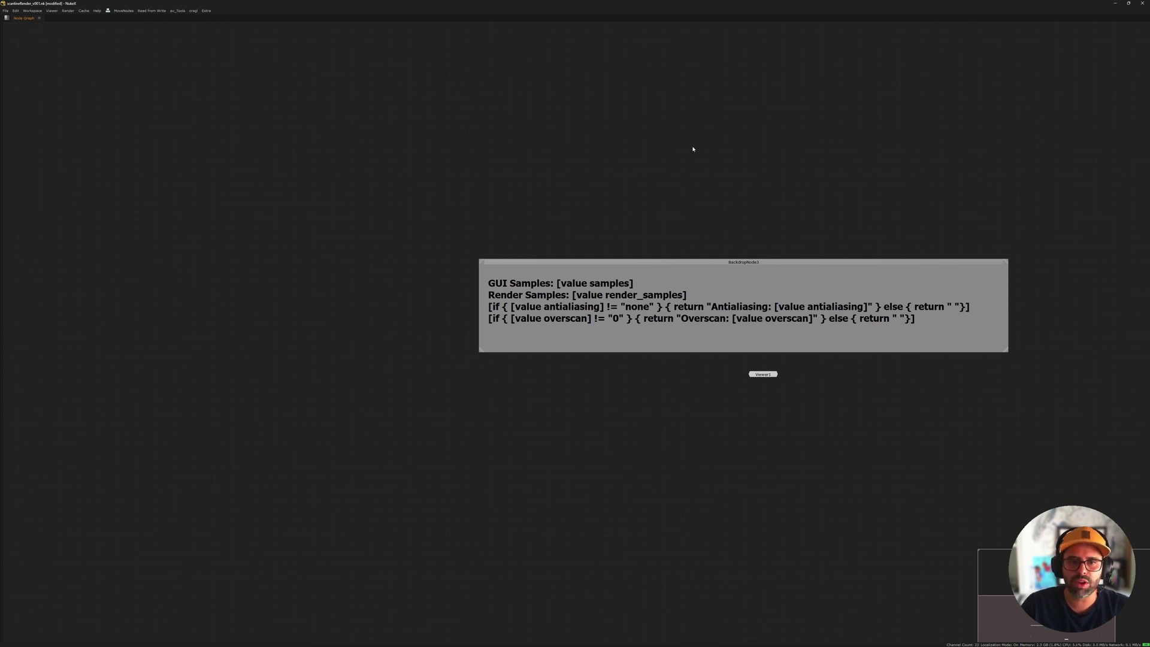
Read the sample, antialiasing and overscan label expressions on the backdrop in the maximized node graph, and restore the full layout.
middle_drag(803, 286, 735, 271)
scroll(718, 279, up, 1)
scroll(573, 263, up, 1)
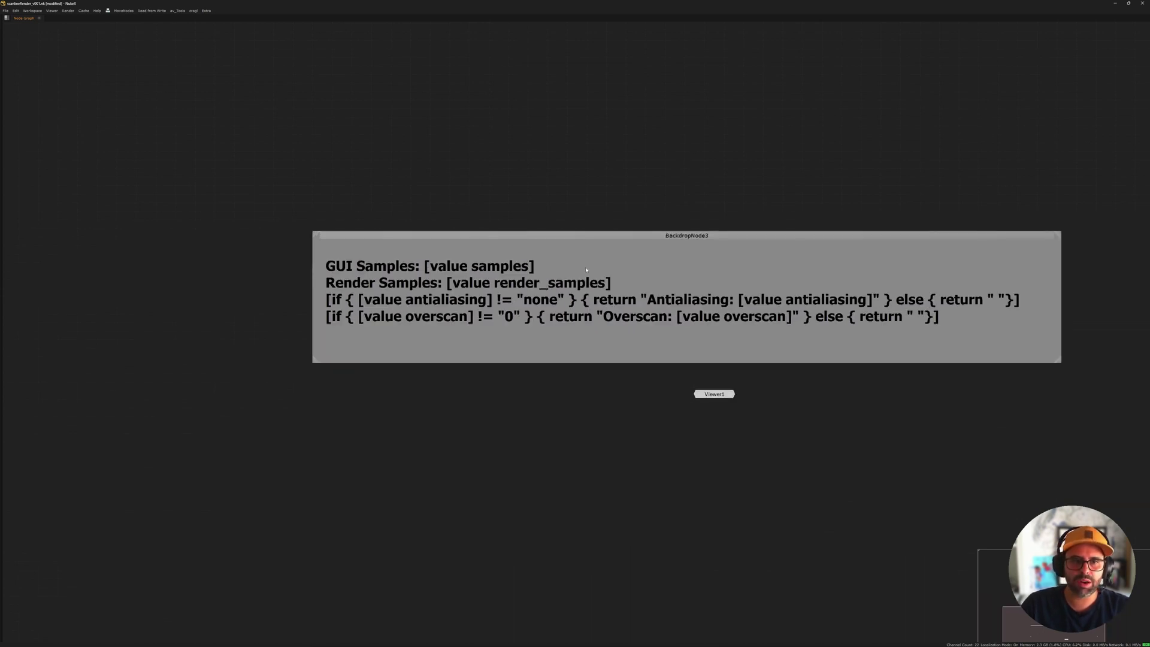
middle_drag(461, 238, 395, 244)
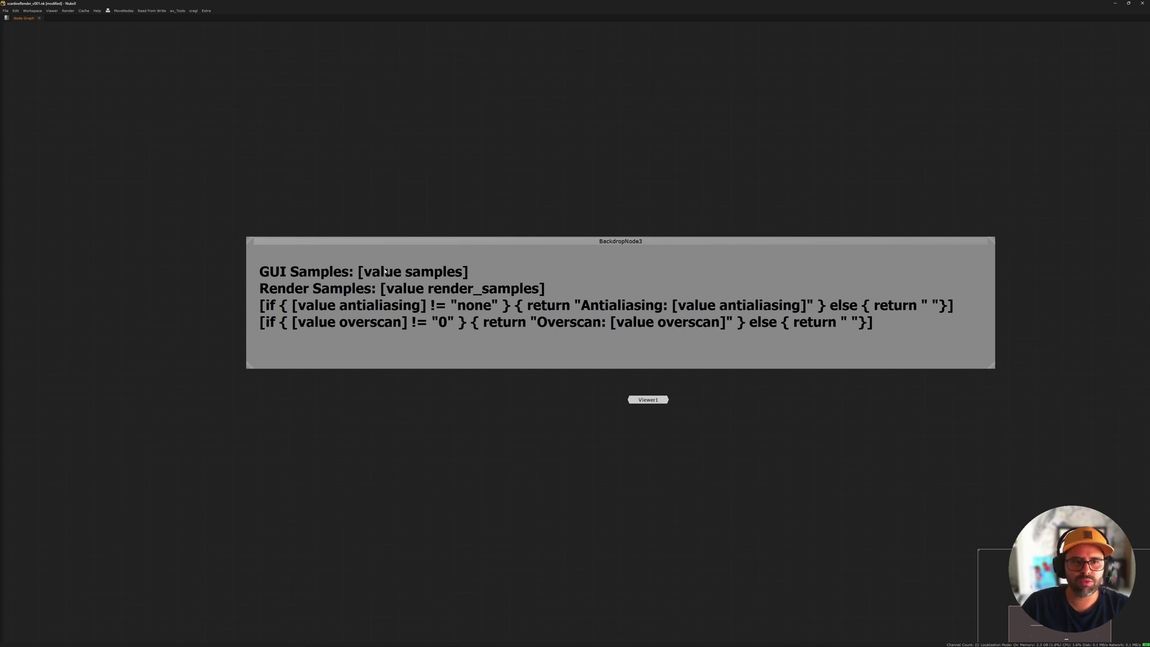
middle_drag(507, 197, 577, 279)
key(space)
Create a Blur node in the empty node graph area above the backdrop with the label expressions.
middle_drag(790, 271, 946, 201)
scroll(892, 249, down, 3)
middle_drag(770, 217, 886, 266)
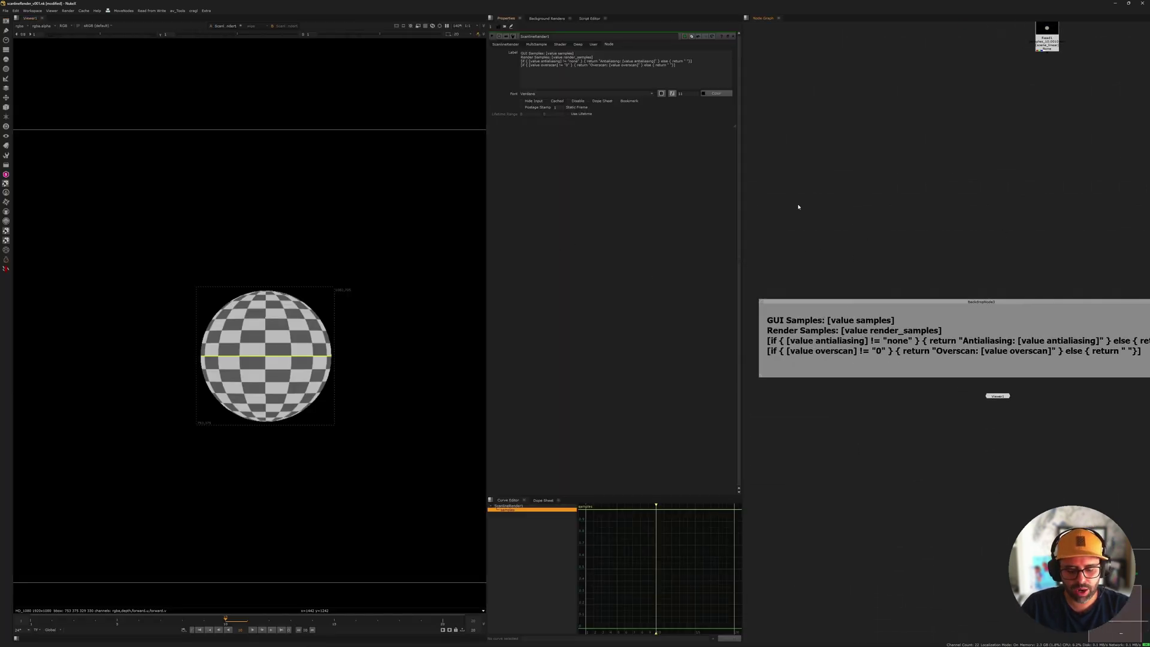
key(b)
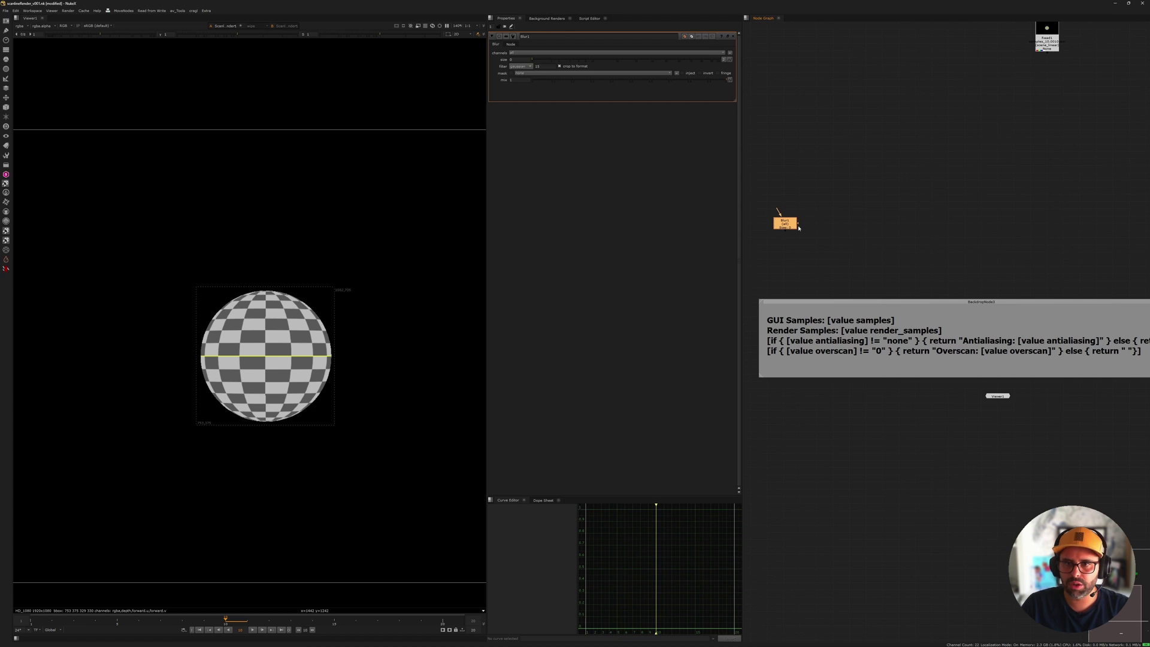
Set the Blur node's label to [value size] and raise its blur size to about 5.3.
click(510, 44)
click(547, 53)
key(ctrl+a)
key(BackSpace)
scroll(856, 237, up, 2)
scroll(856, 238, up, 3)
middle_drag(859, 320, 841, 207)
drag(861, 181, 899, 201)
scroll(888, 266, down, 1)
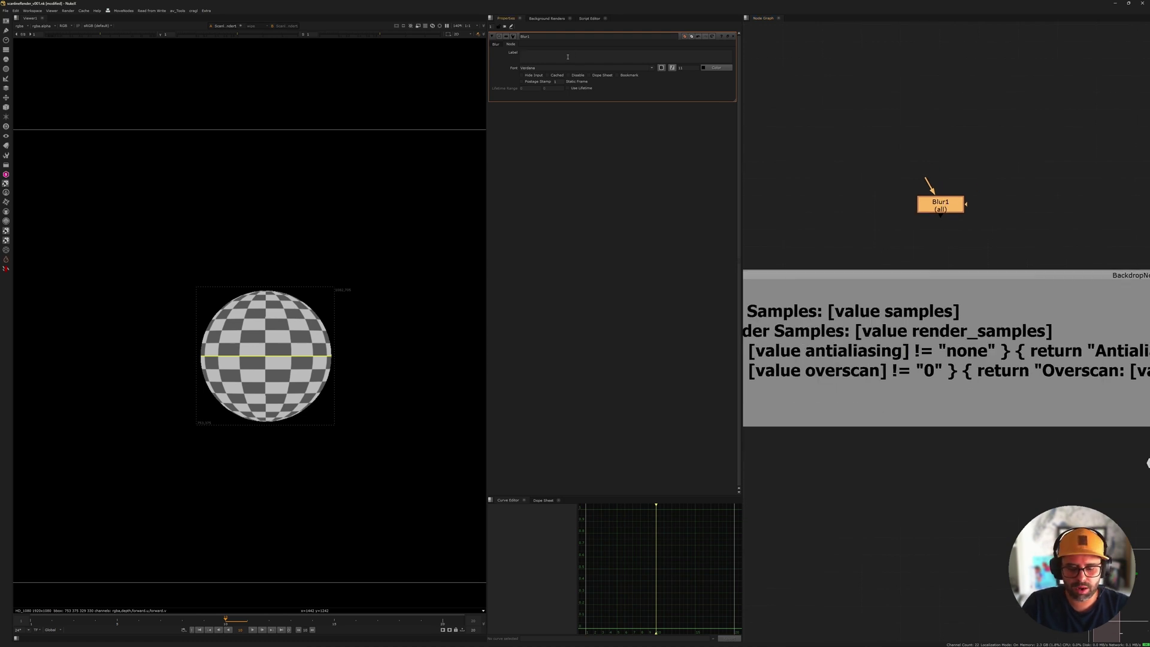
text([value)
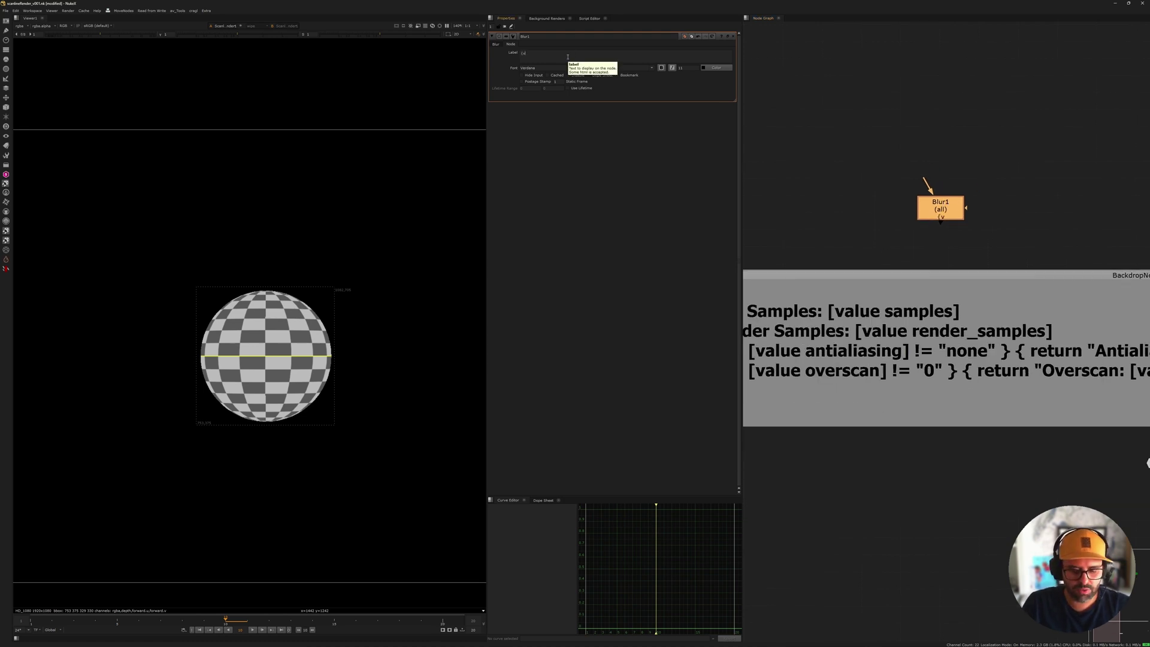
key(BackSpace)
key(BackSpace)
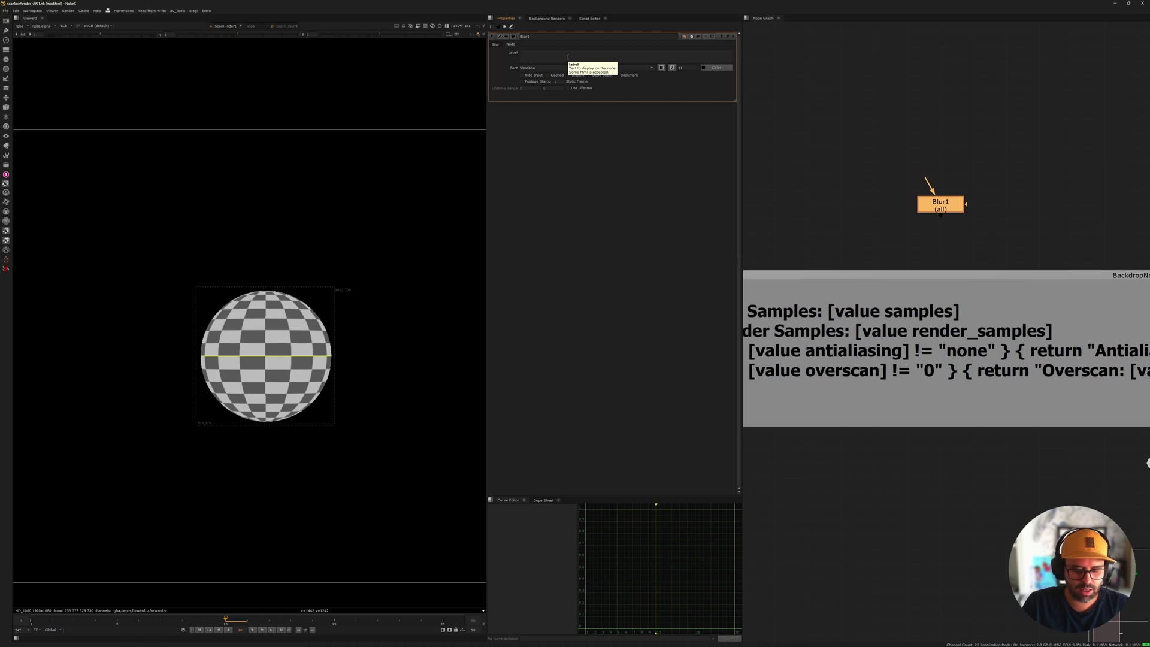
text(ue size)
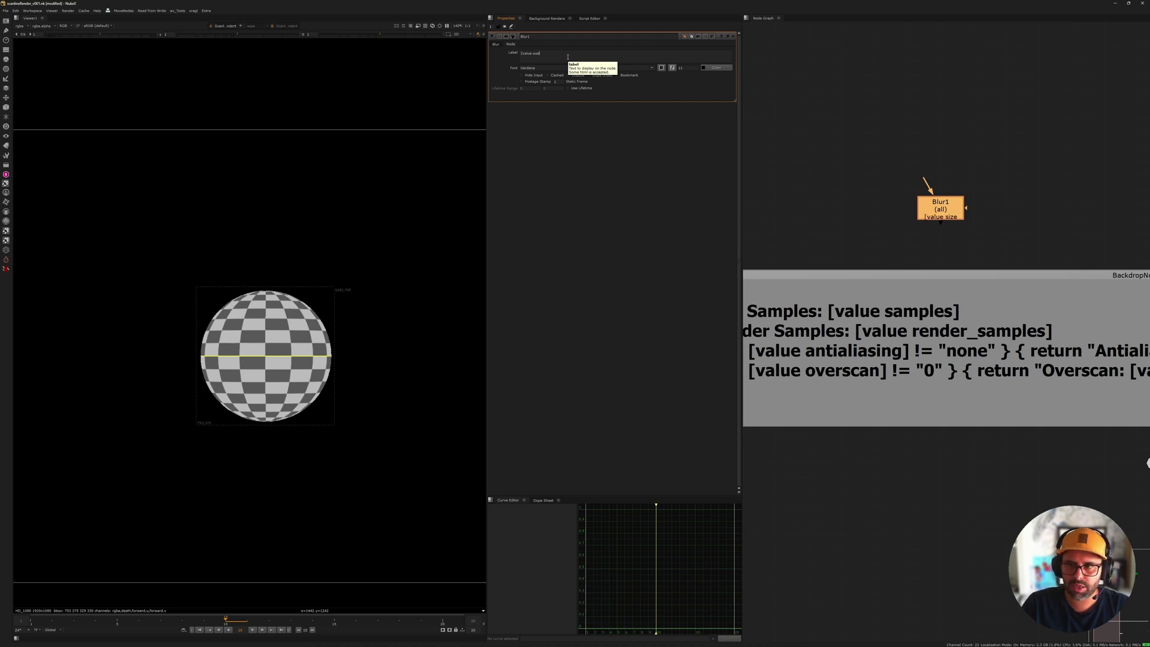
text(])
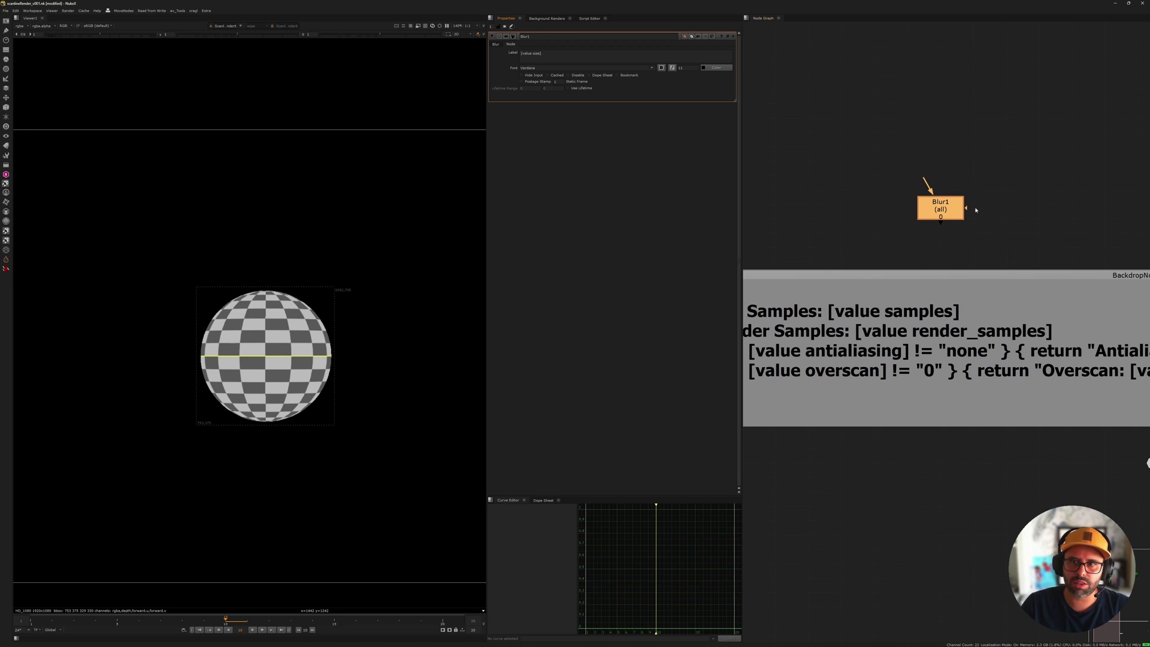
click(496, 45)
click(587, 59)
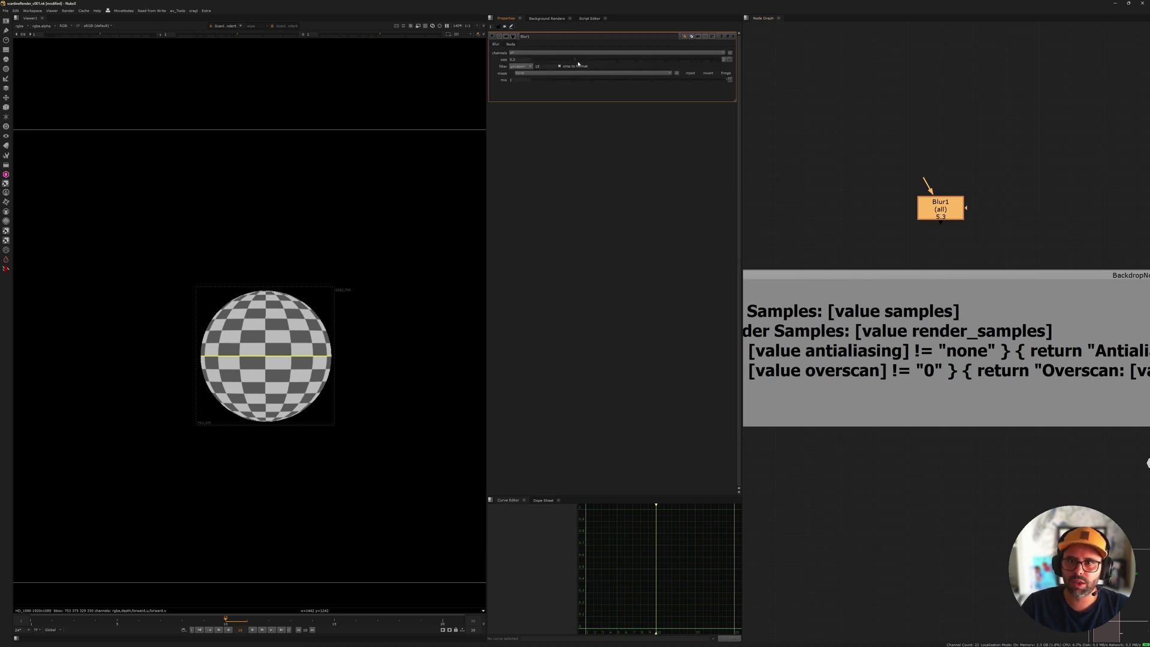
Return to ScanlineRender1 and open its properties in a floating window to view its label expressions.
middle_drag(844, 312, 964, 289)
middle_drag(986, 218, 942, 279)
scroll(937, 323, down, 5)
middle_drag(1047, 99, 997, 138)
scroll(997, 137, up, 3)
double_click(1030, 120)
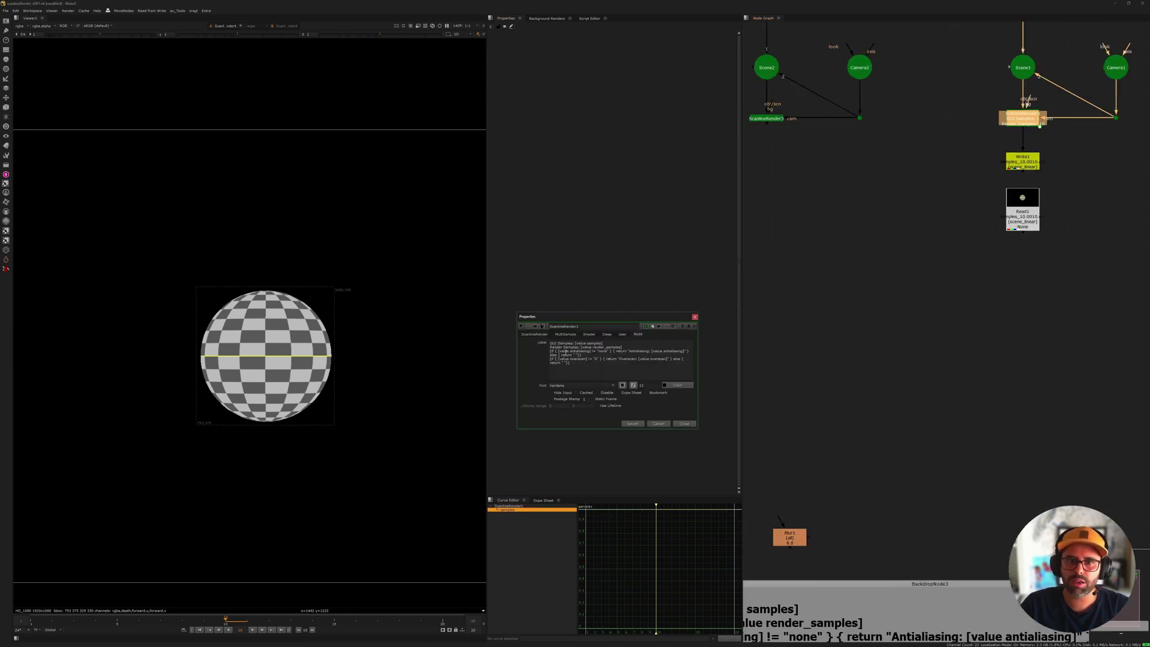
Check ScanlineRender1's samples knob name and its custom GUI and render sample knobs against the label expressions on the backdrop.
drag(601, 316, 873, 201)
click(565, 251)
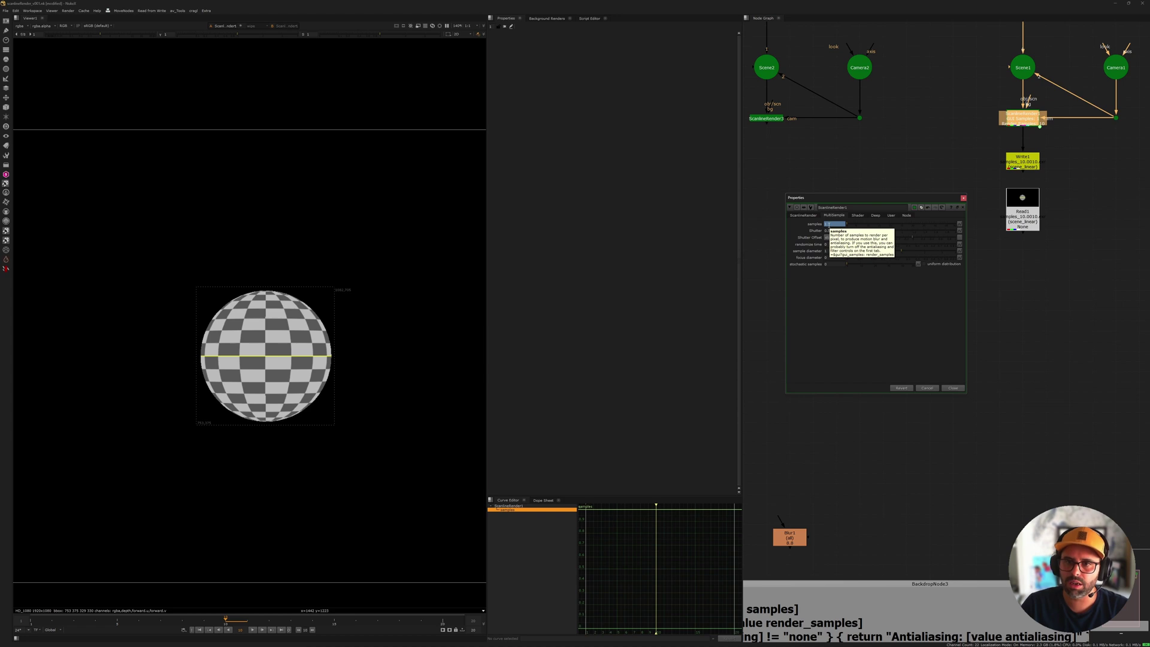
middle_drag(809, 537, 893, 364)
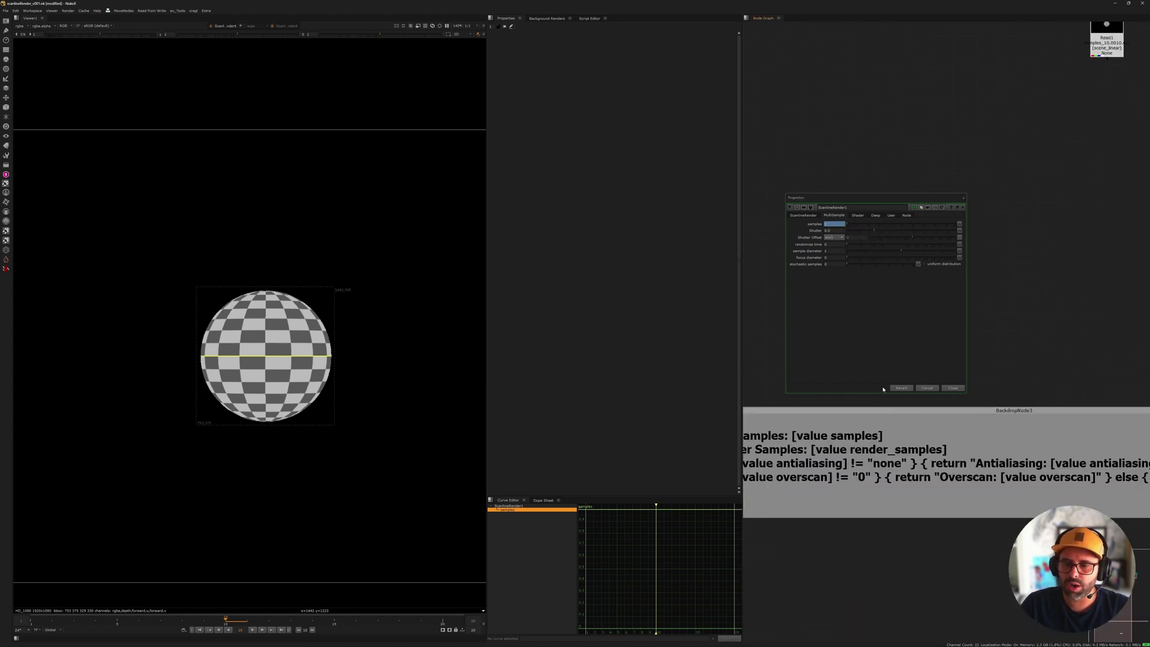
drag(926, 197, 910, 107)
middle_drag(778, 420, 845, 388)
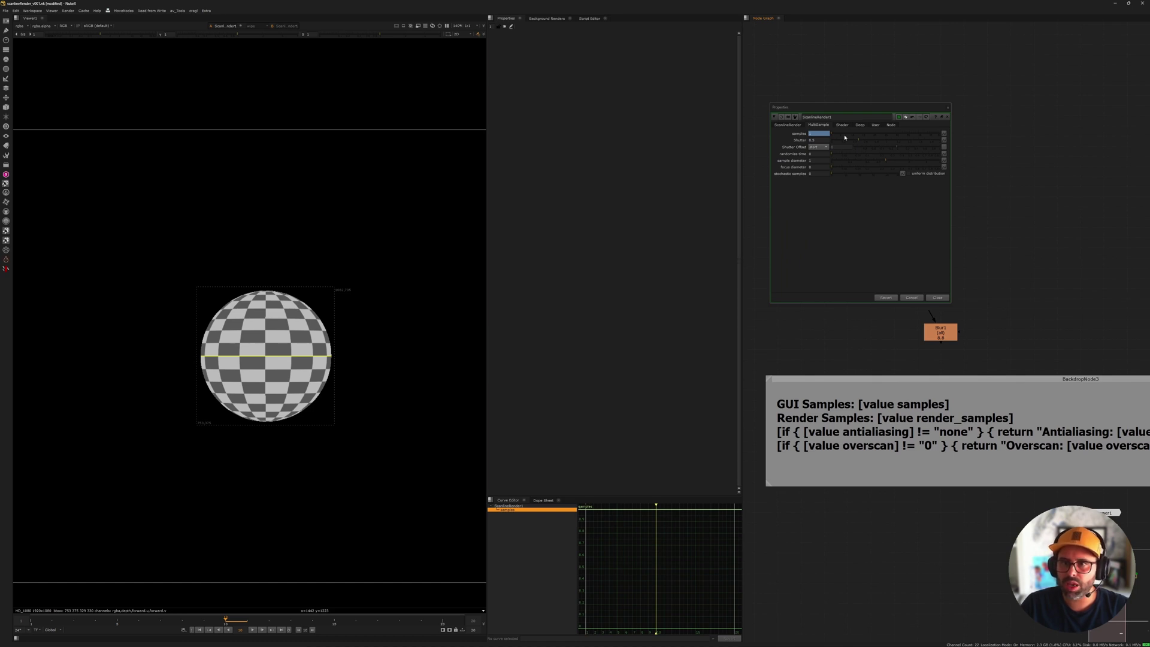
click(875, 126)
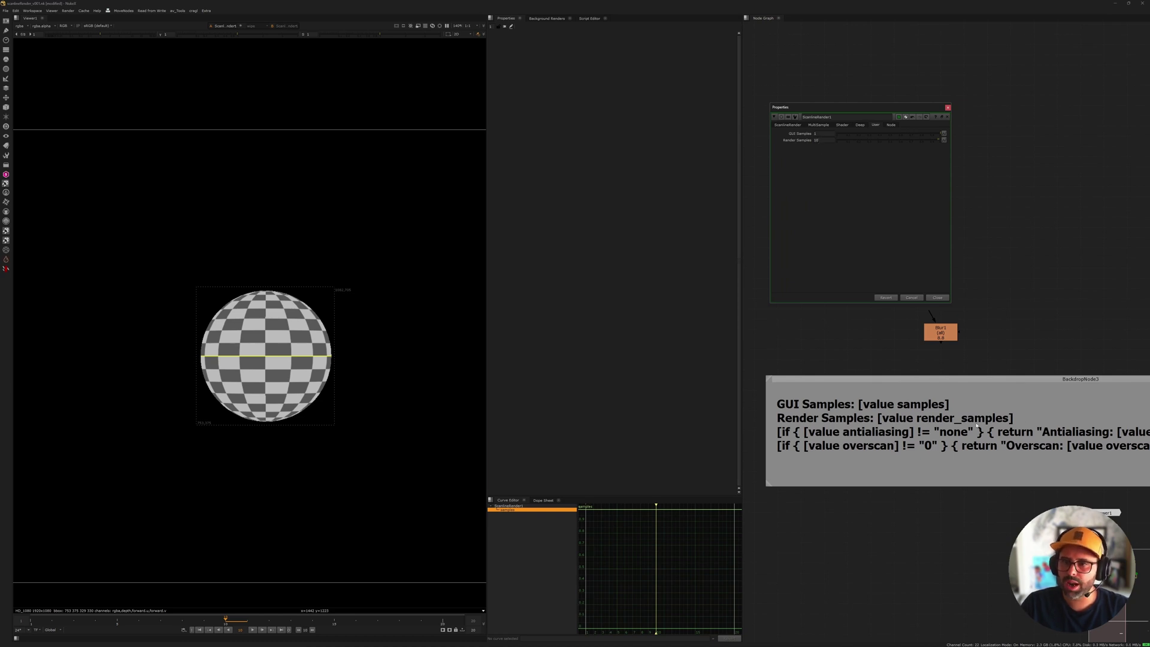
Maximize the node graph, delete the Blur node above the backdrop, and move the floating properties clear of the expressions.
key(space)
middle_drag(707, 350, 690, 422)
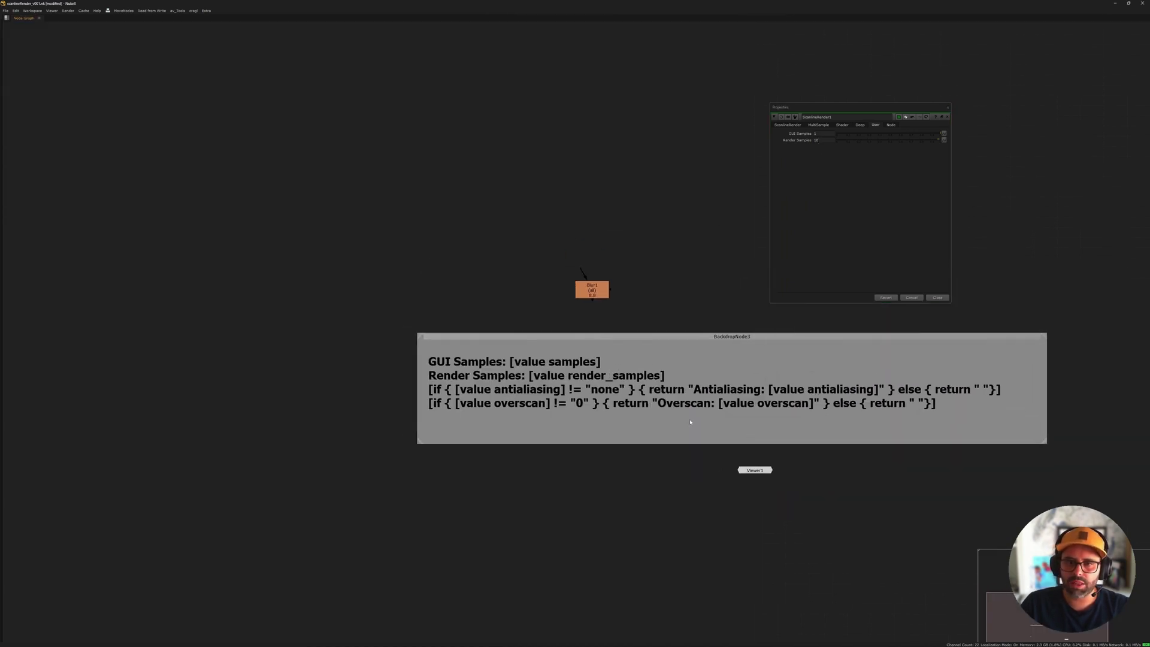
click(585, 289)
key(Delete)
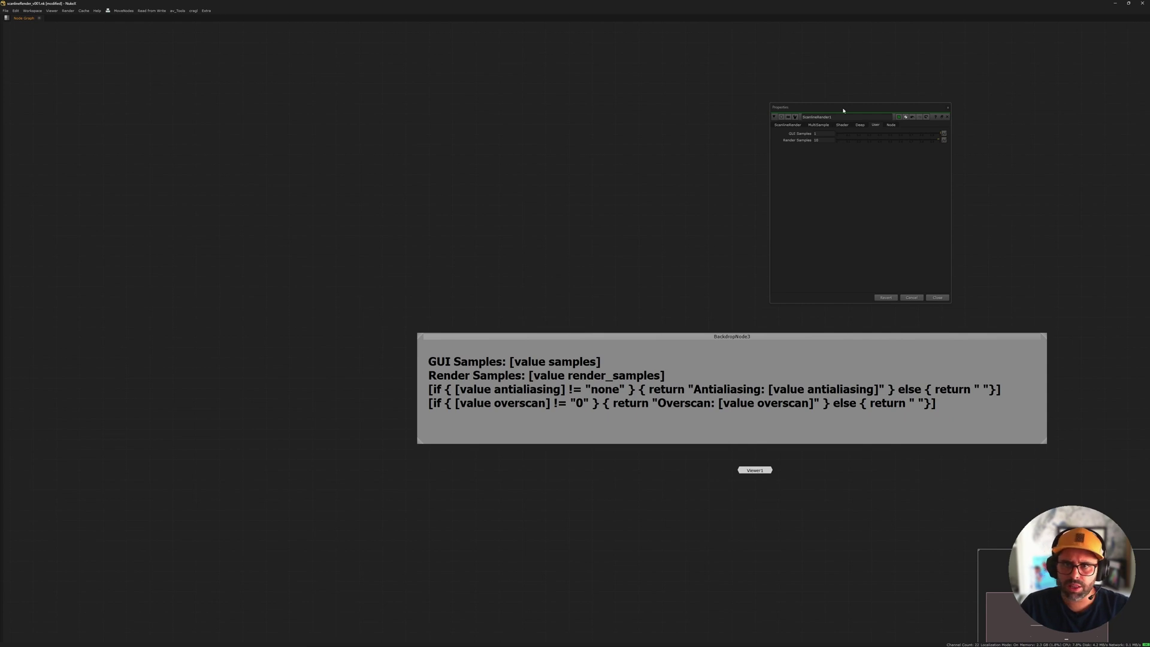
drag(843, 110, 757, 44)
scroll(551, 423, up, 2)
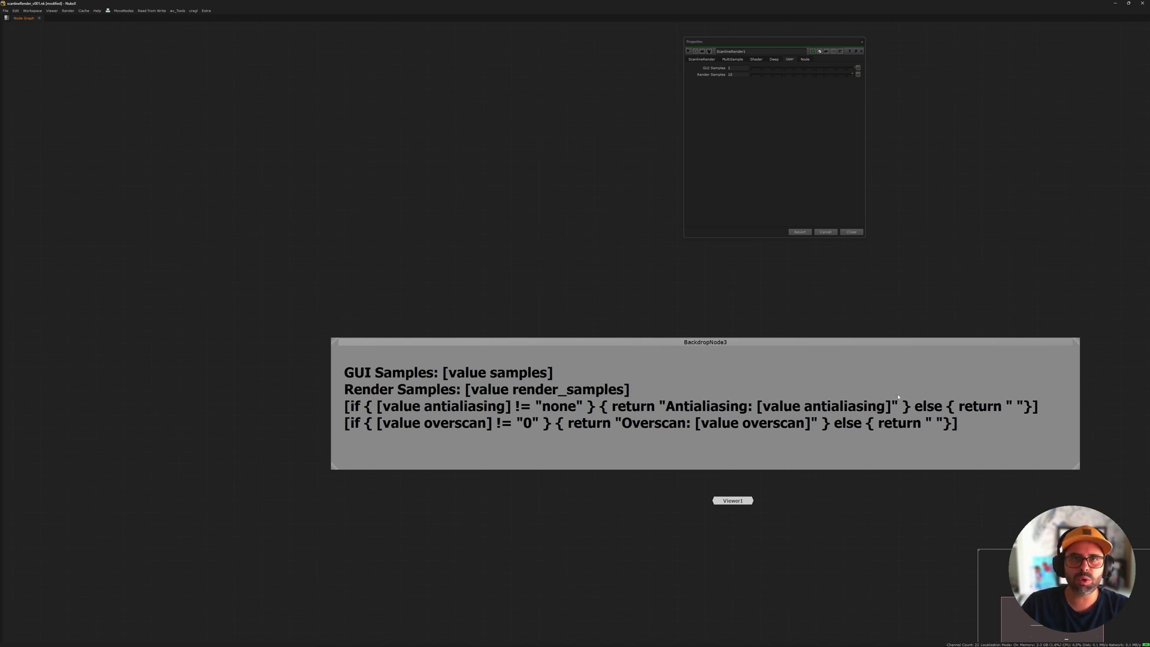
Reopen ScanlineRender1's properties and inspect its main render settings, including antialiasing and overscan.
scroll(847, 306, down, 3)
middle_drag(922, 267, 938, 516)
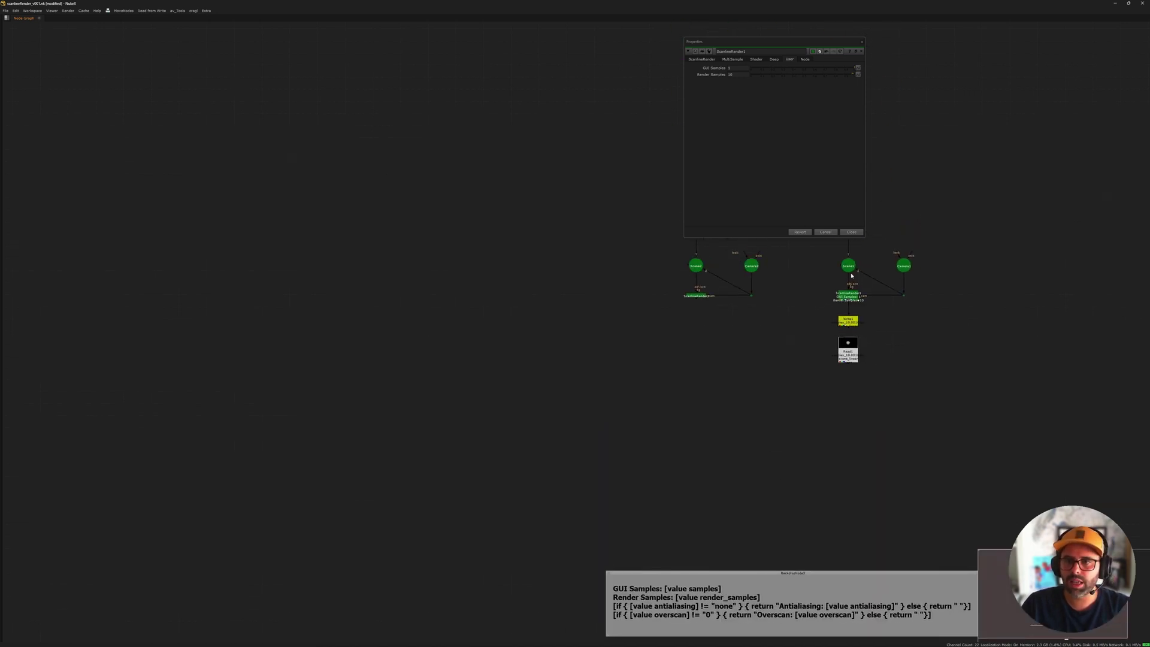
scroll(853, 276, up, 3)
double_click(851, 313)
click(701, 59)
click(782, 128)
mouse_move(745, 119)
mouse_down()
mouse_move(779, 118)
mouse_move(737, 116)
mouse_up()
scroll(832, 270, up, 4)
scroll(718, 319, down, 4)
Examine the sample values in ScanlineRender1's node label up close and close its floating properties.
middle_drag(746, 531, 718, 359)
scroll(740, 419, down, 2)
middle_drag(663, 639, 692, 371)
middle_drag(649, 303, 655, 465)
middle_drag(744, 292, 721, 478)
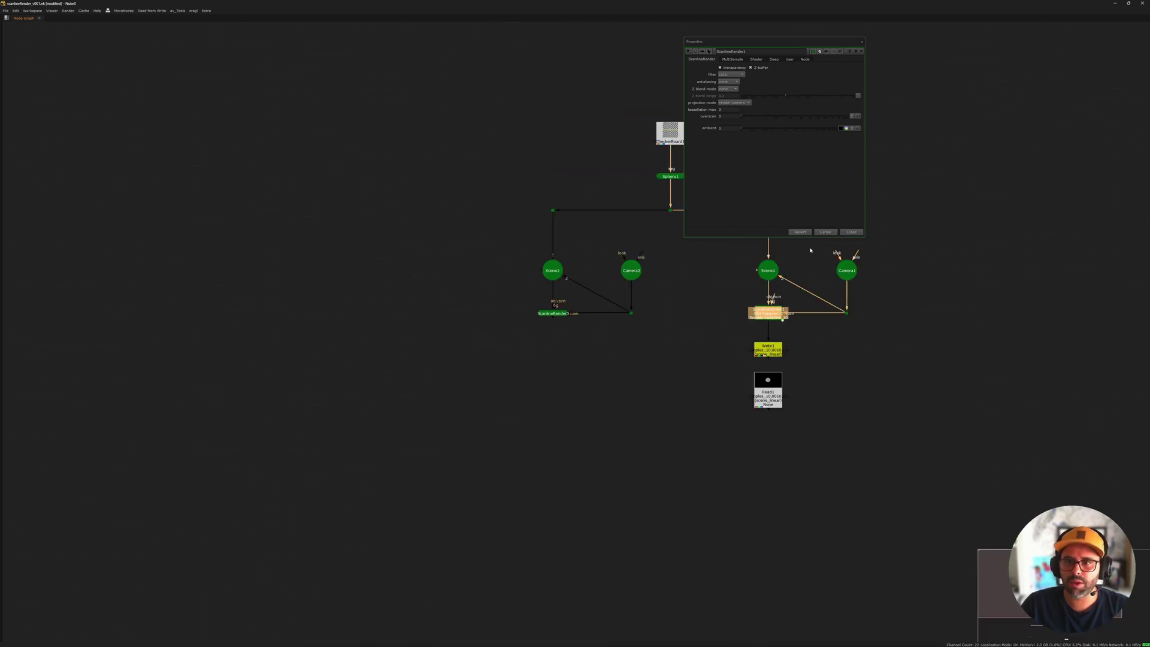
middle_drag(809, 247, 802, 287)
scroll(783, 344, up, 7)
click(812, 307)
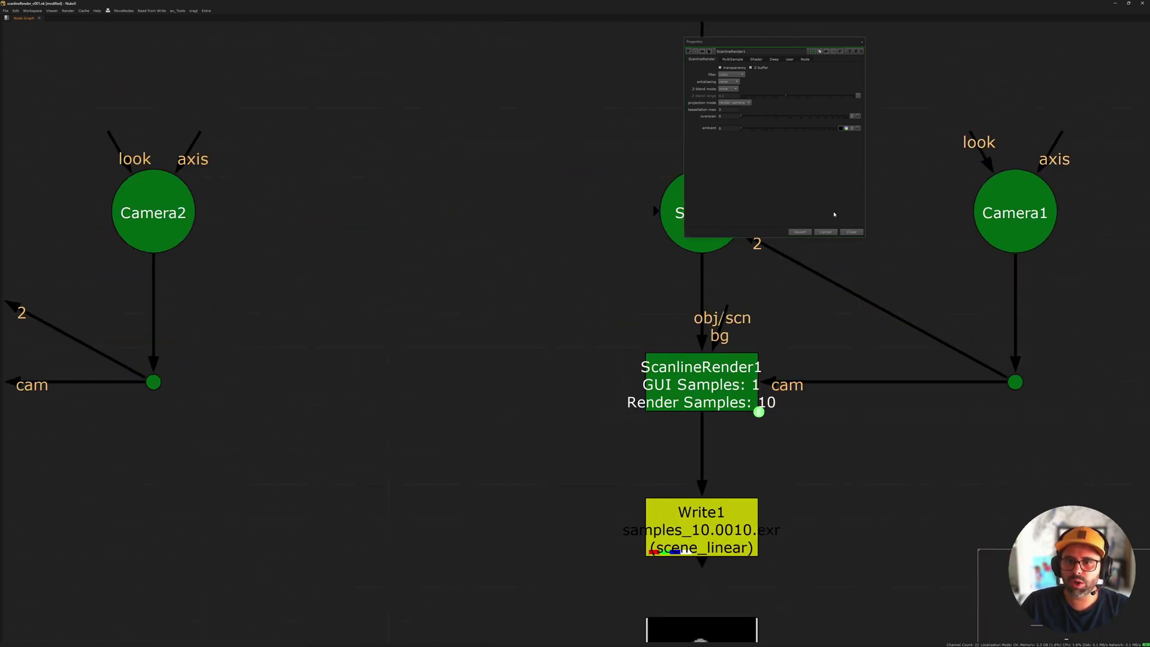
click(851, 232)
scroll(734, 342, down, 5)
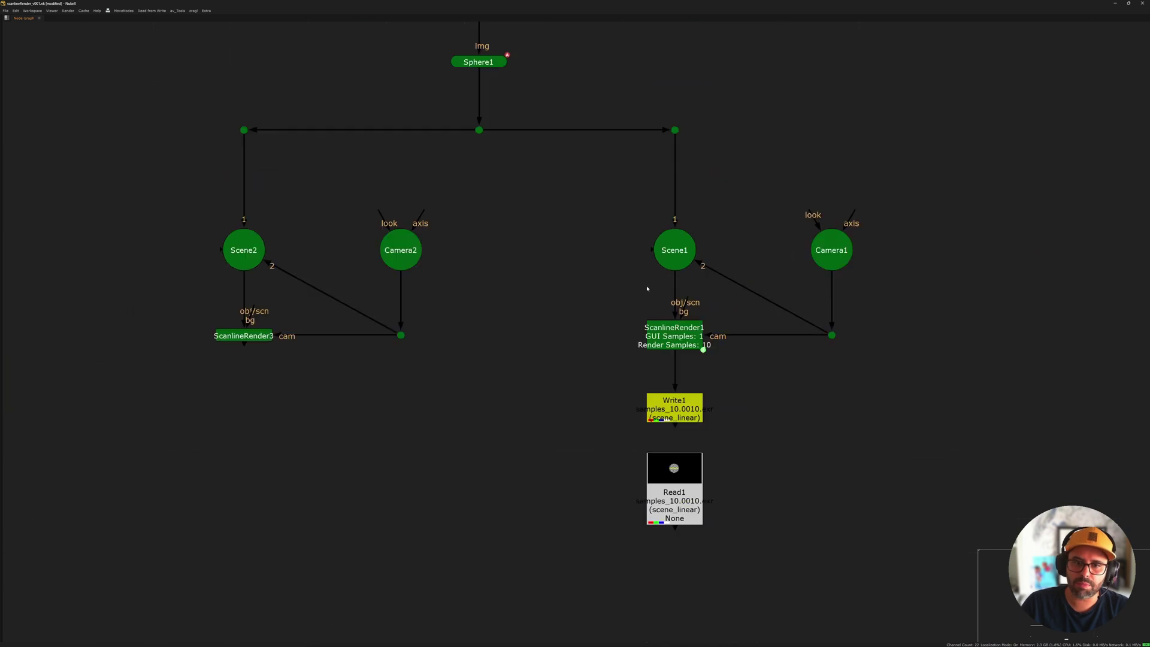
scroll(734, 342, down, 3)
middle_drag(711, 333, 705, 285)
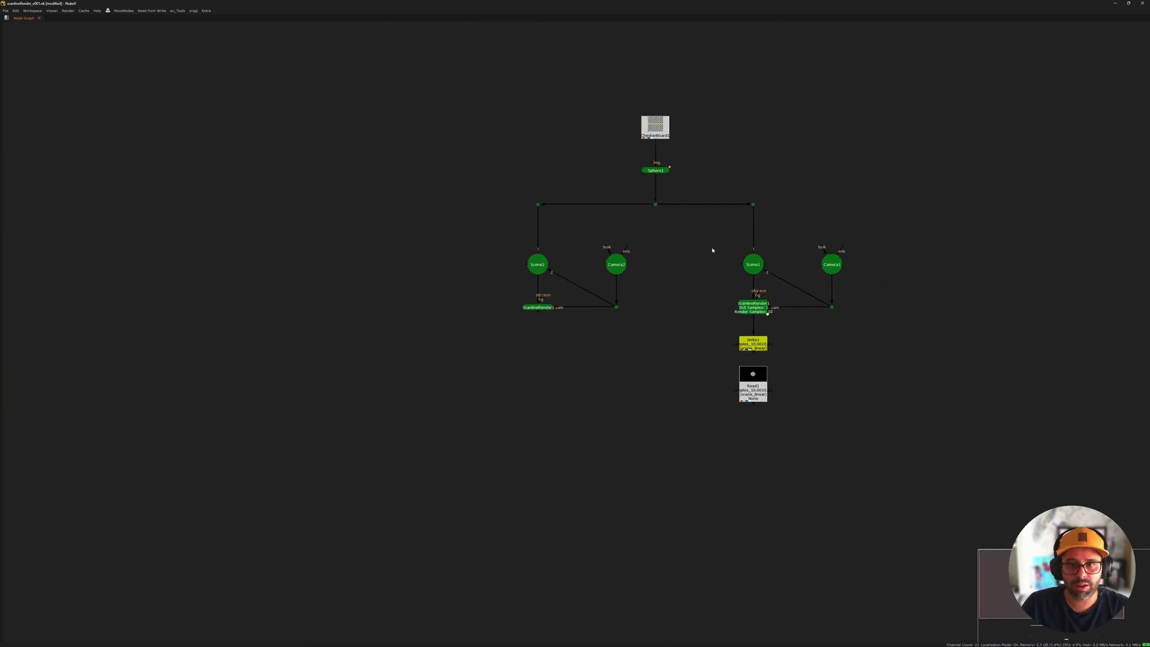
middle_drag(708, 462, 703, 364)
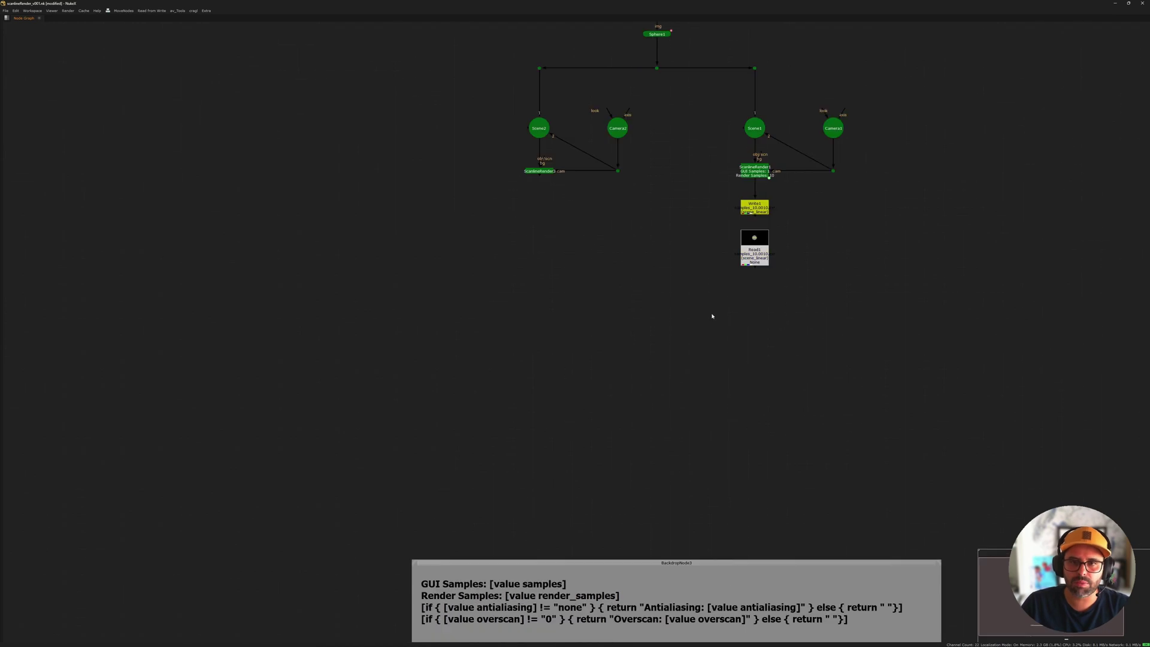
middle_drag(664, 408, 677, 311)
scroll(653, 412, down, 1)
middle_drag(705, 231, 708, 259)
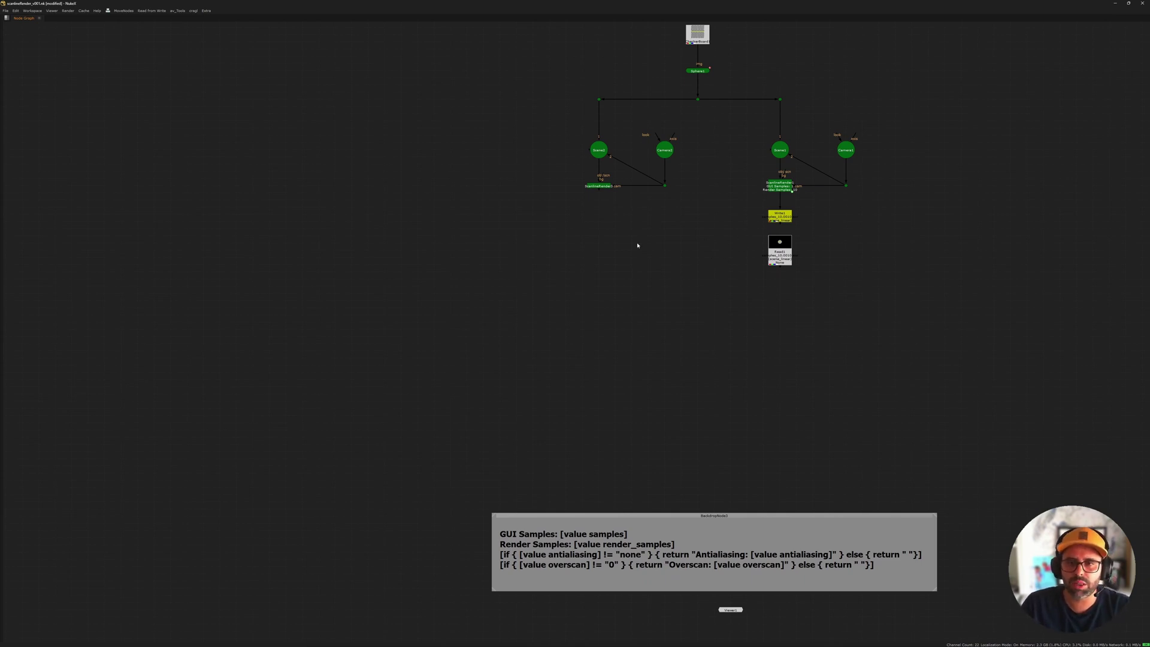
middle_drag(862, 116, 650, 214)
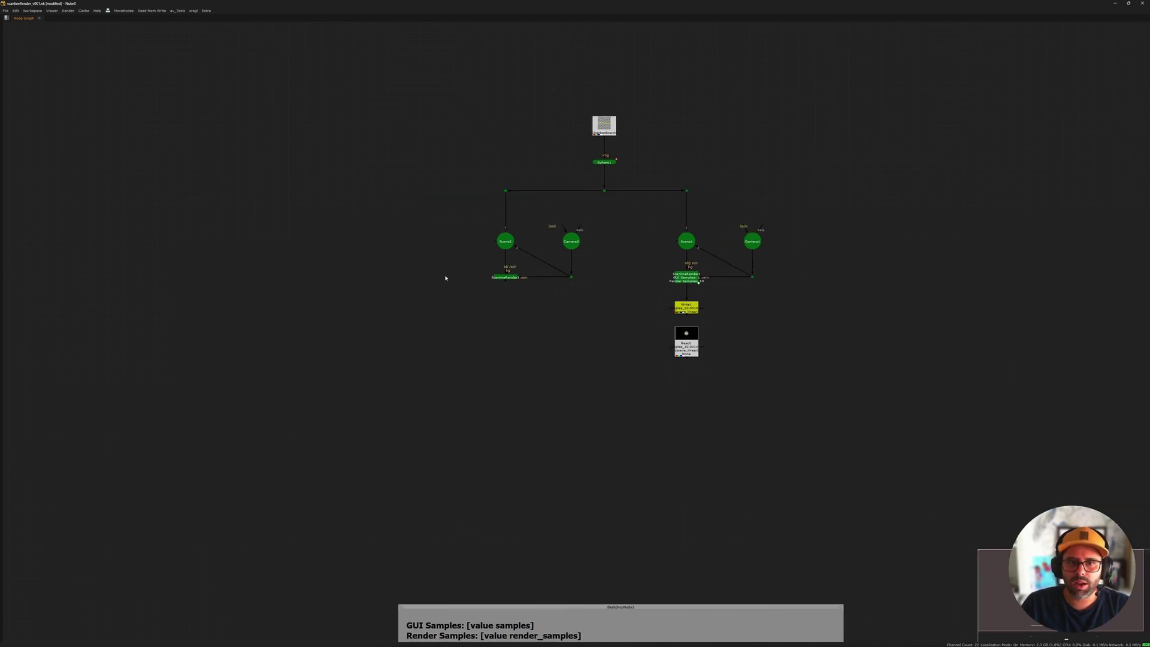
Open ScanlineRender3's properties in a floating window and place it below the Scene2 and Camera2 branch.
scroll(444, 274, up, 5)
click(568, 291)
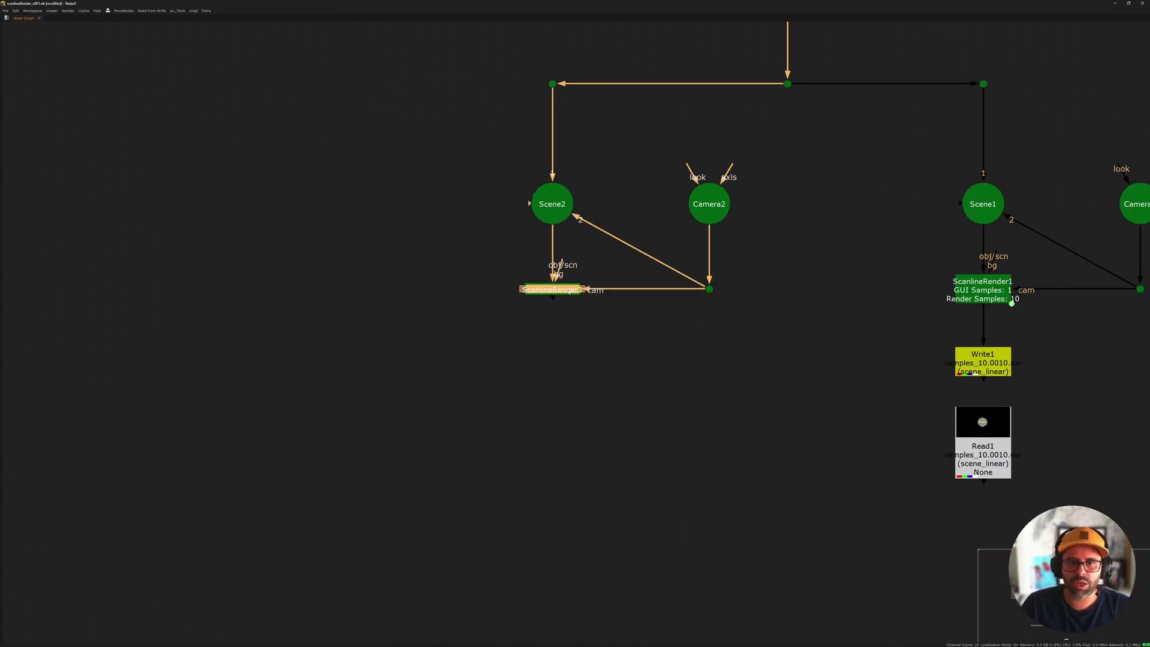
double_click(566, 292)
drag(469, 245, 853, 283)
drag(780, 396, 794, 448)
drag(803, 285, 676, 347)
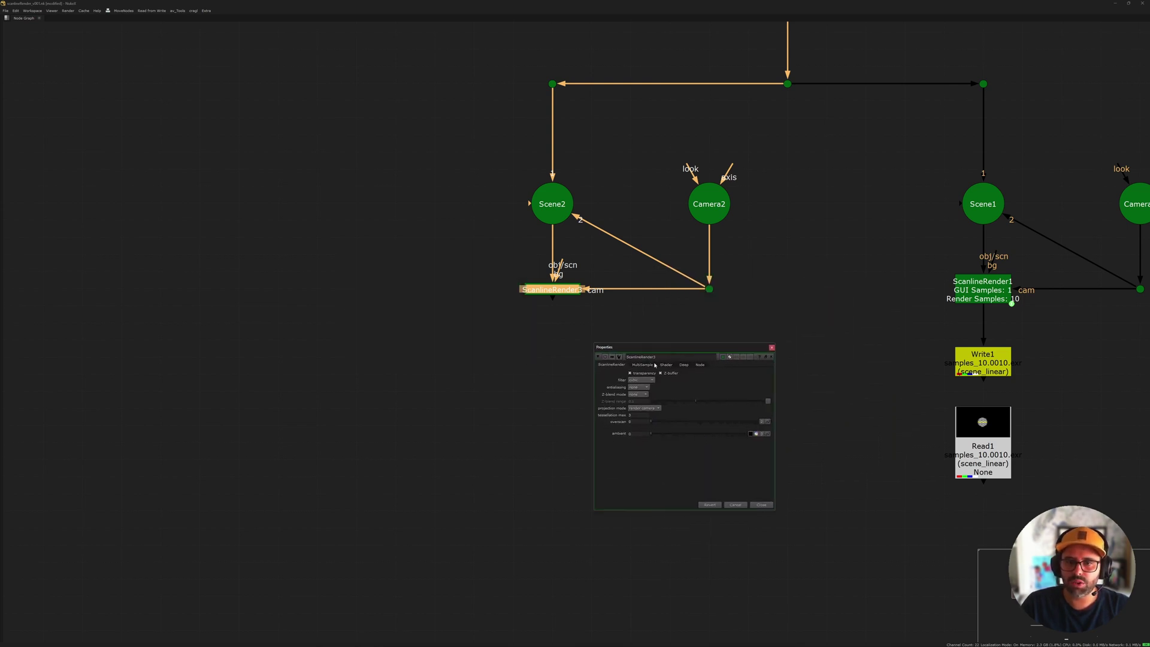
Open ScanlineRender1's properties and arrange them beside ScanlineRender3's, enlarging the ScanlineRender3 window to a similar height.
double_click(978, 280)
drag(789, 44, 878, 308)
drag(754, 351, 737, 314)
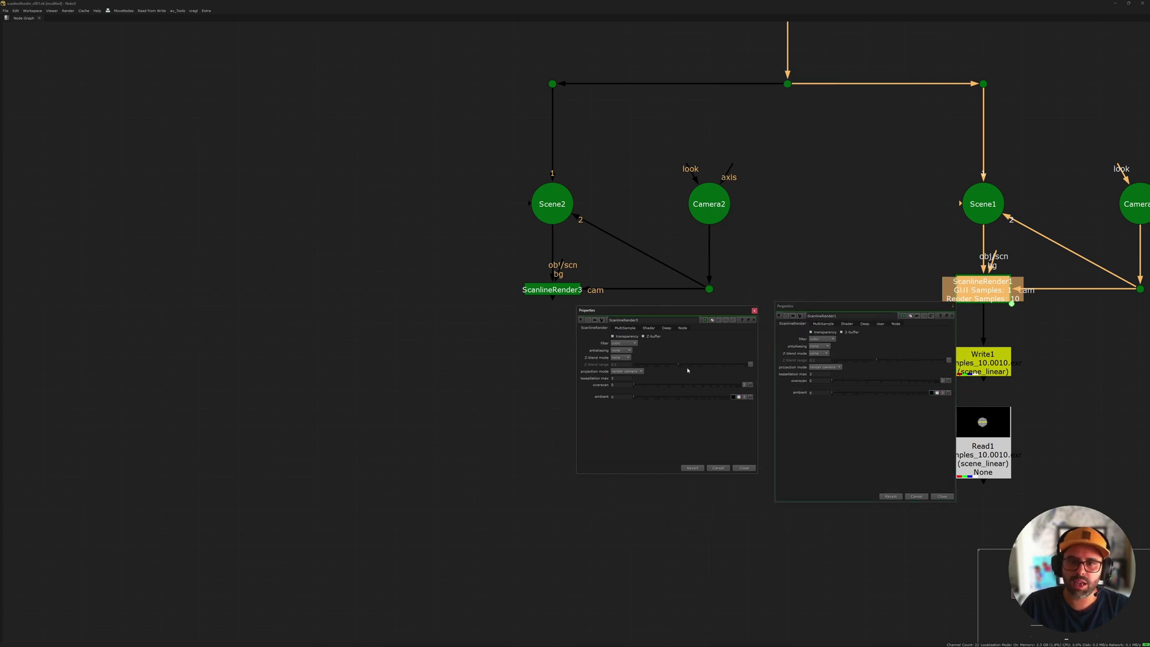
drag(662, 475, 664, 498)
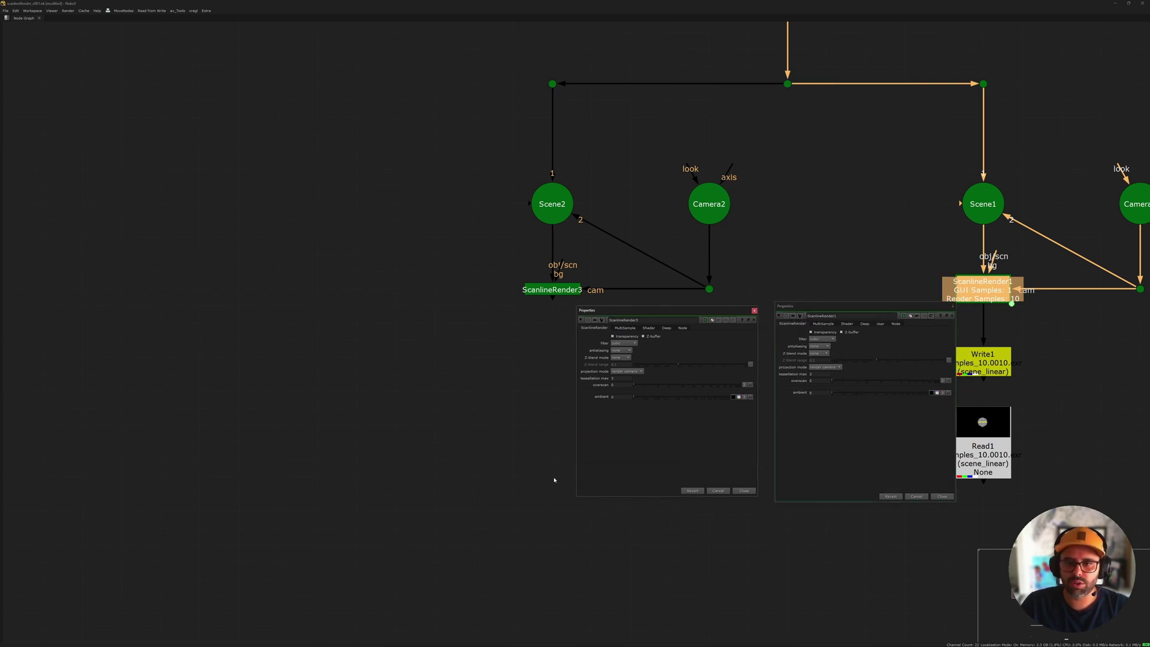
Add a custom tab knob named user with a matching user label to ScanlineRender3.
click(535, 407)
right_click(618, 416)
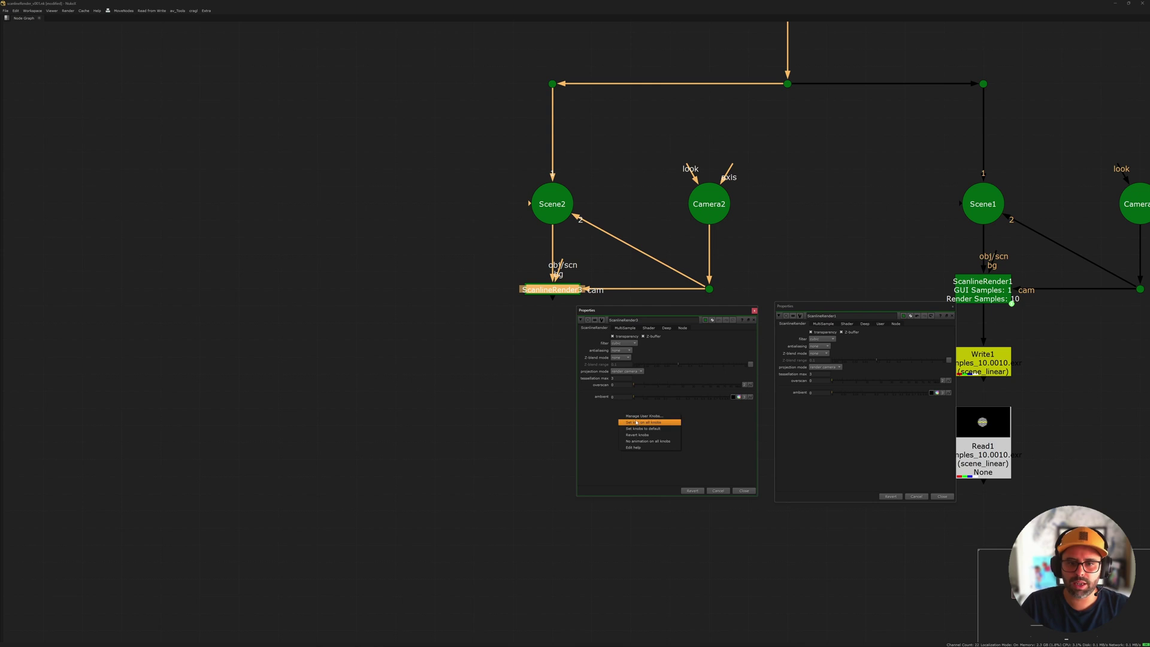
click(636, 416)
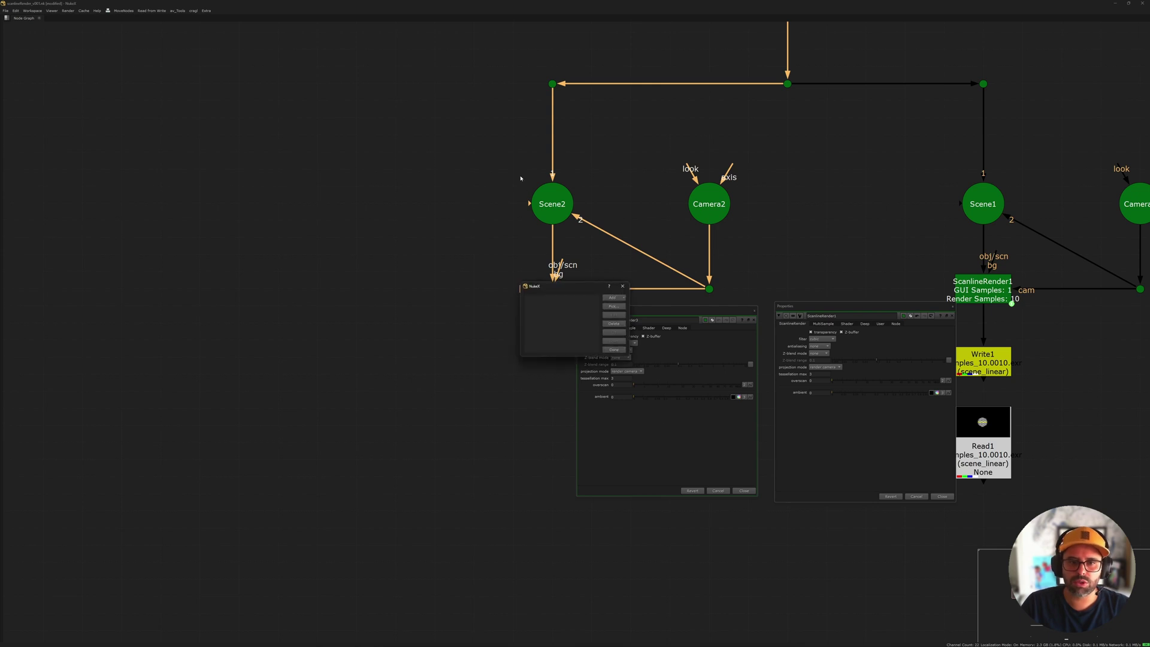
click(612, 297)
click(612, 425)
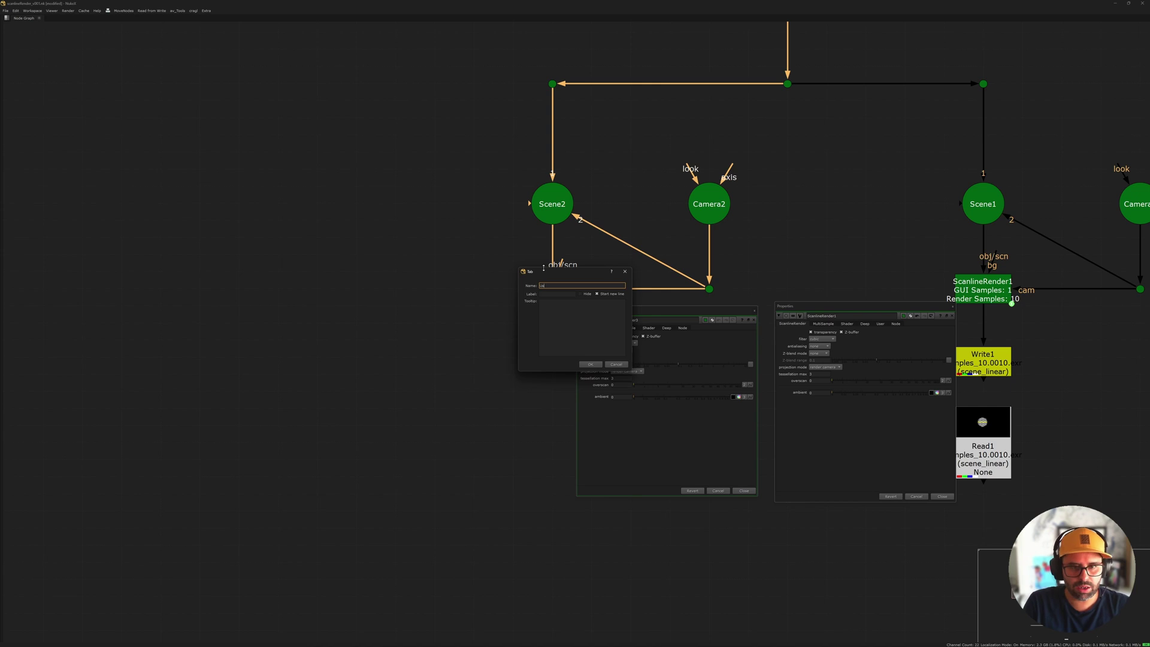
click(552, 294)
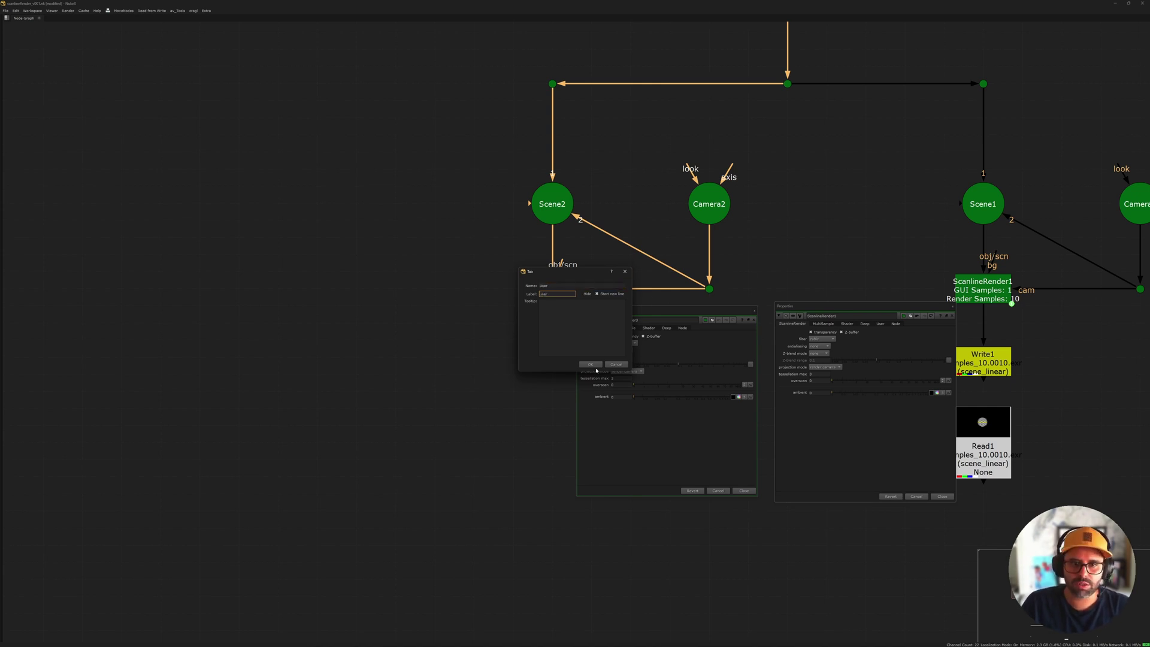
click(592, 365)
click(614, 349)
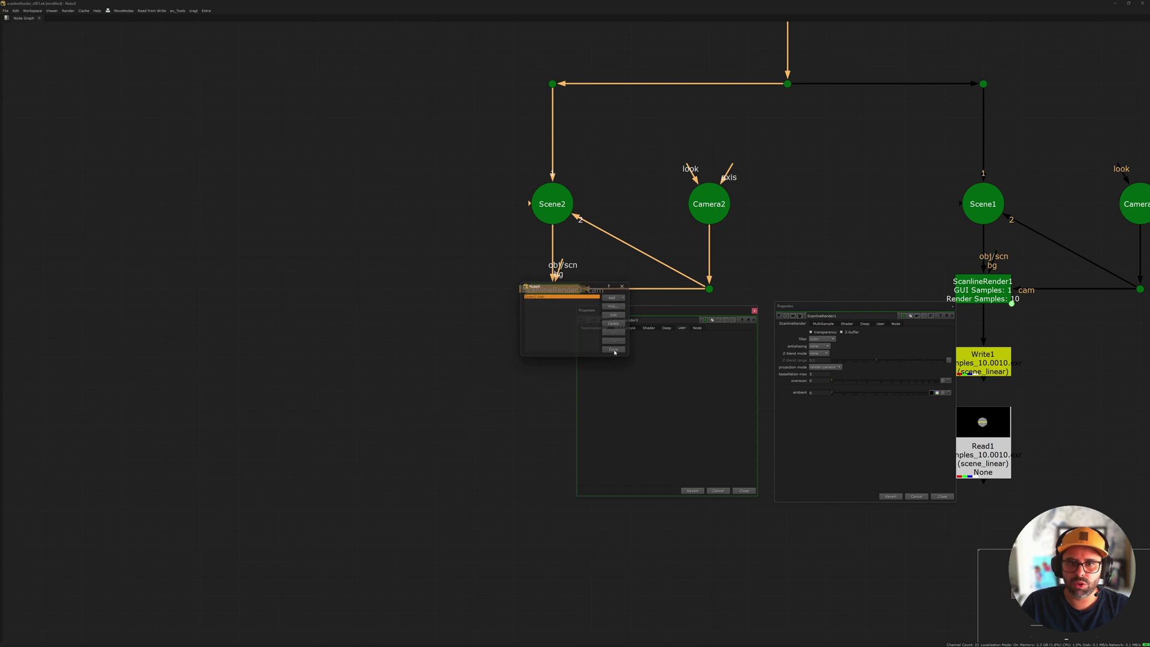
Edit ScanlineRender3's custom user tab through the user knob manager and re-enter its label.
right_click(682, 330)
click(697, 331)
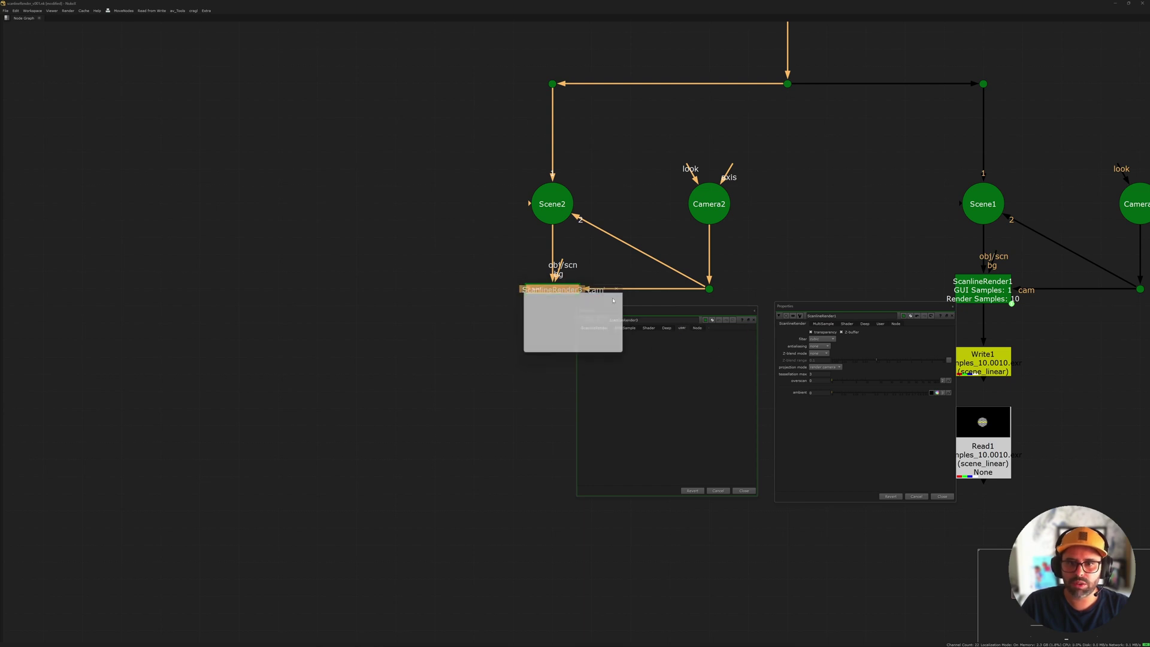
click(541, 297)
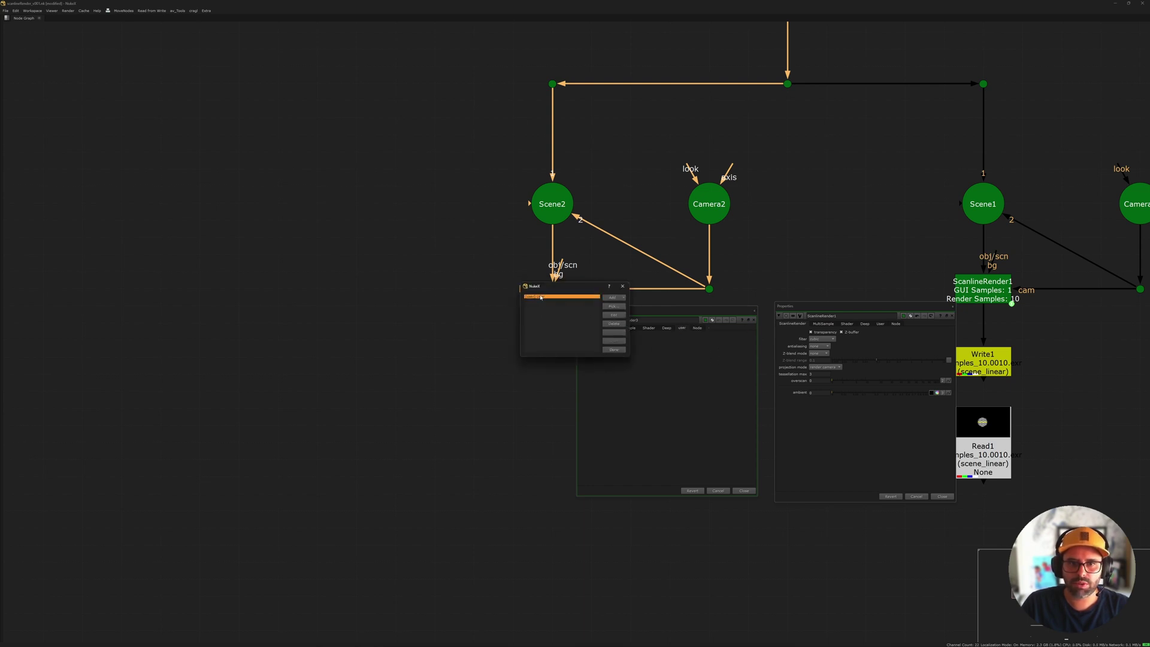
click(614, 315)
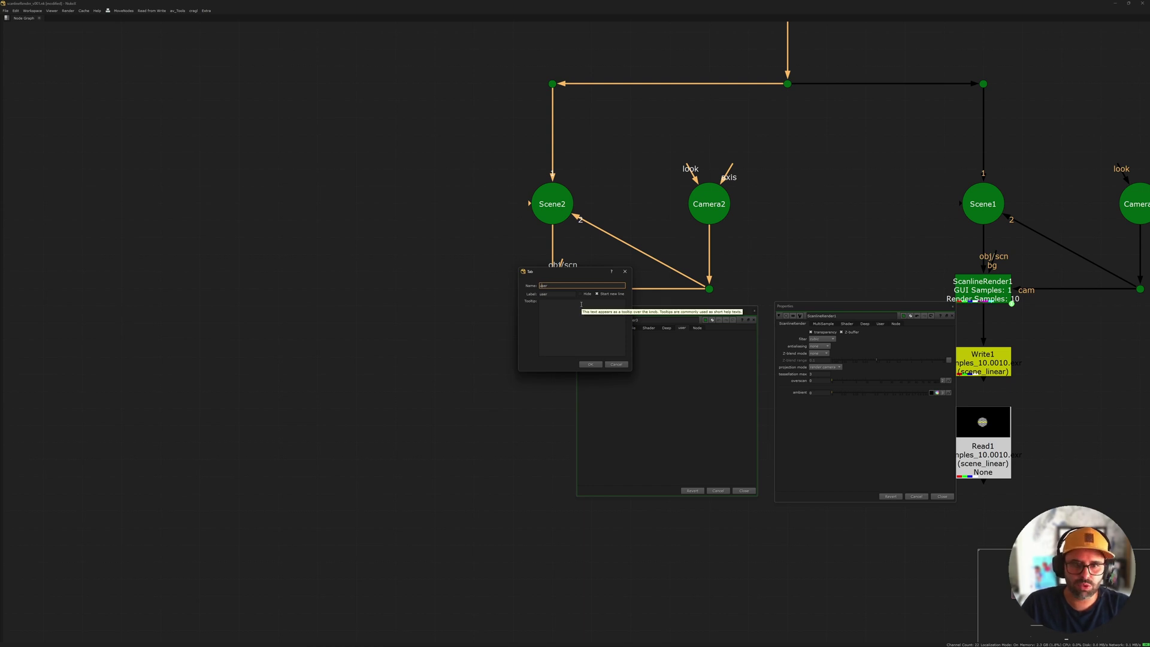
key(Tab)
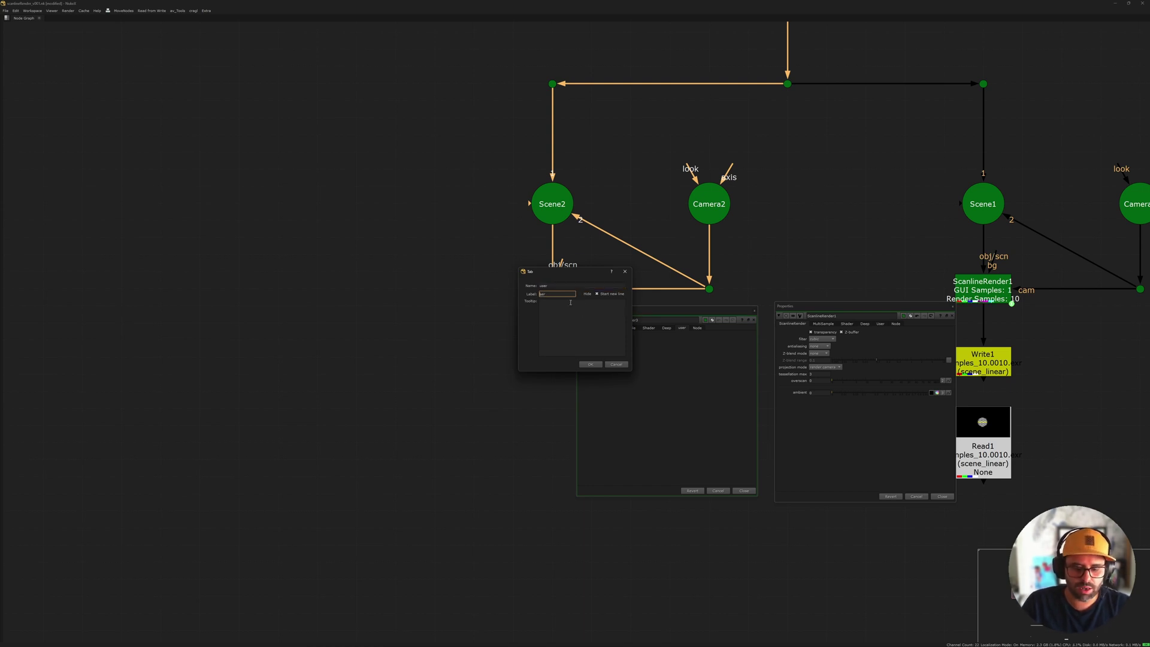
click(593, 365)
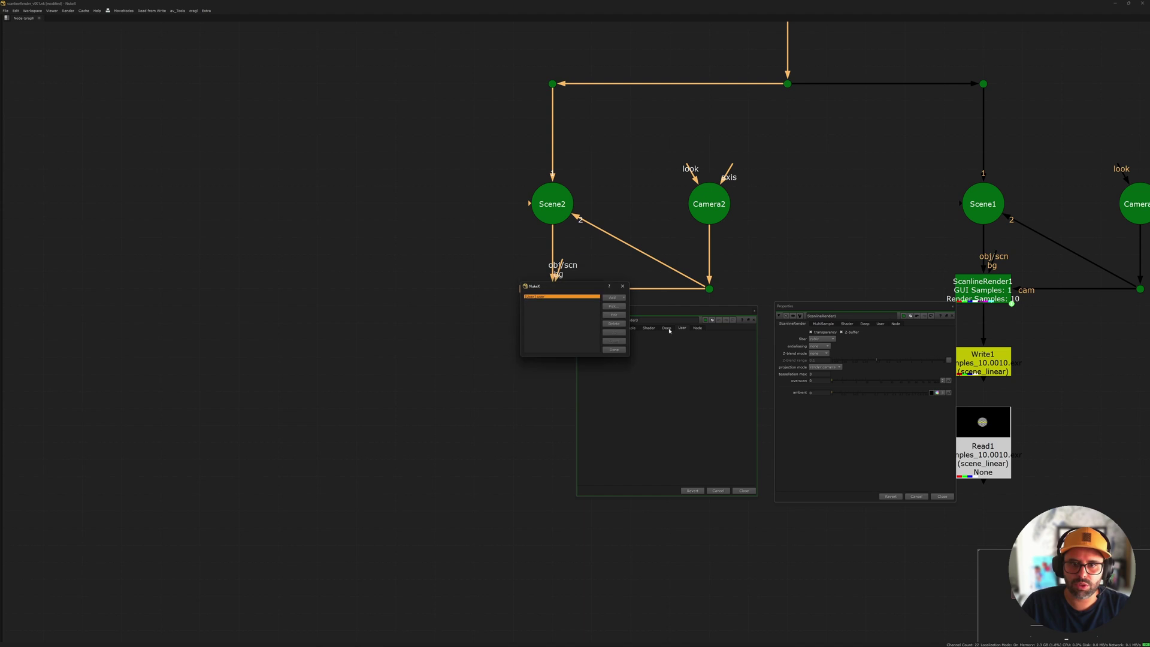
click(613, 350)
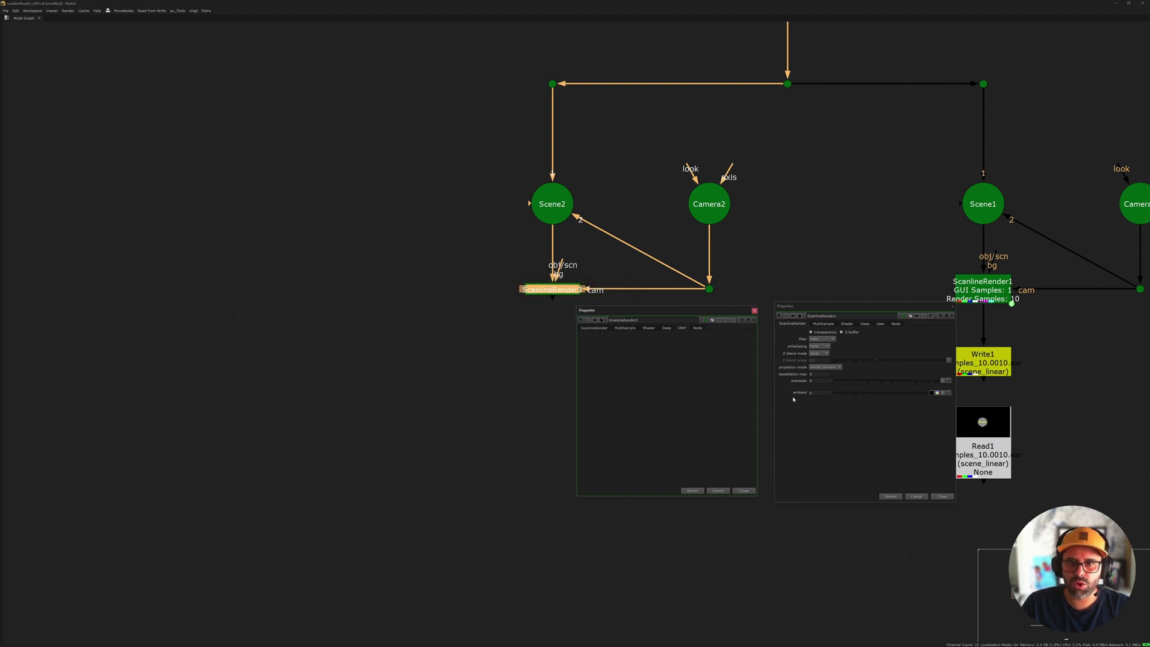
Add a floating point slider named gui_samples with the label GUI Samples to ScanlineRender3's user tab.
click(879, 323)
right_click(633, 386)
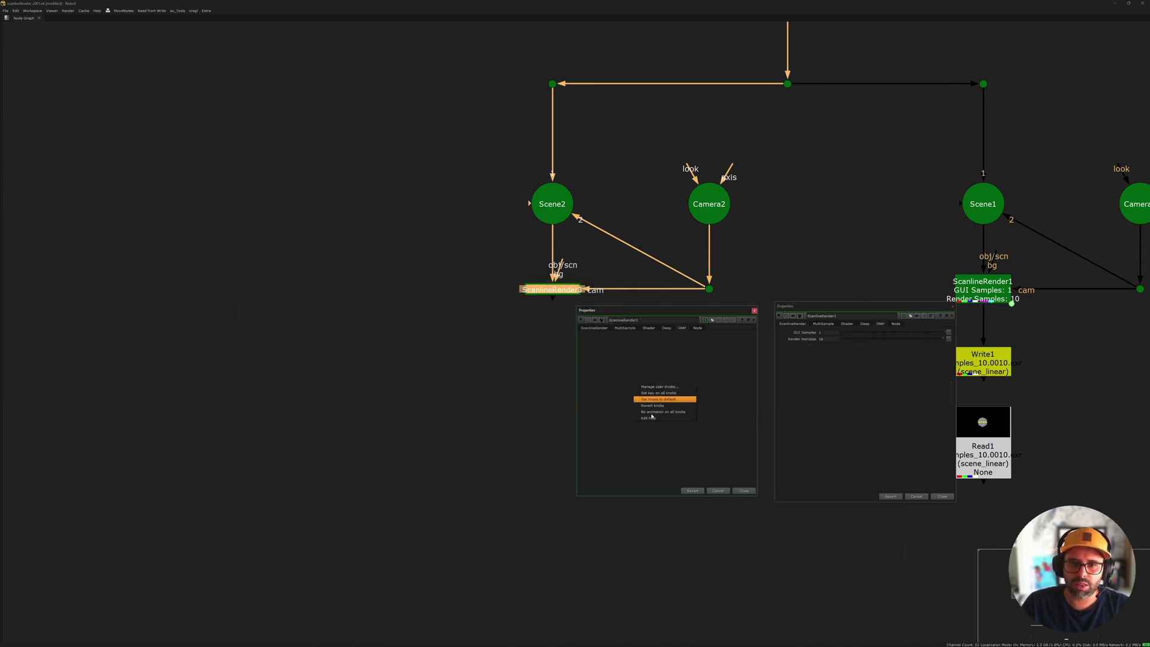
click(657, 388)
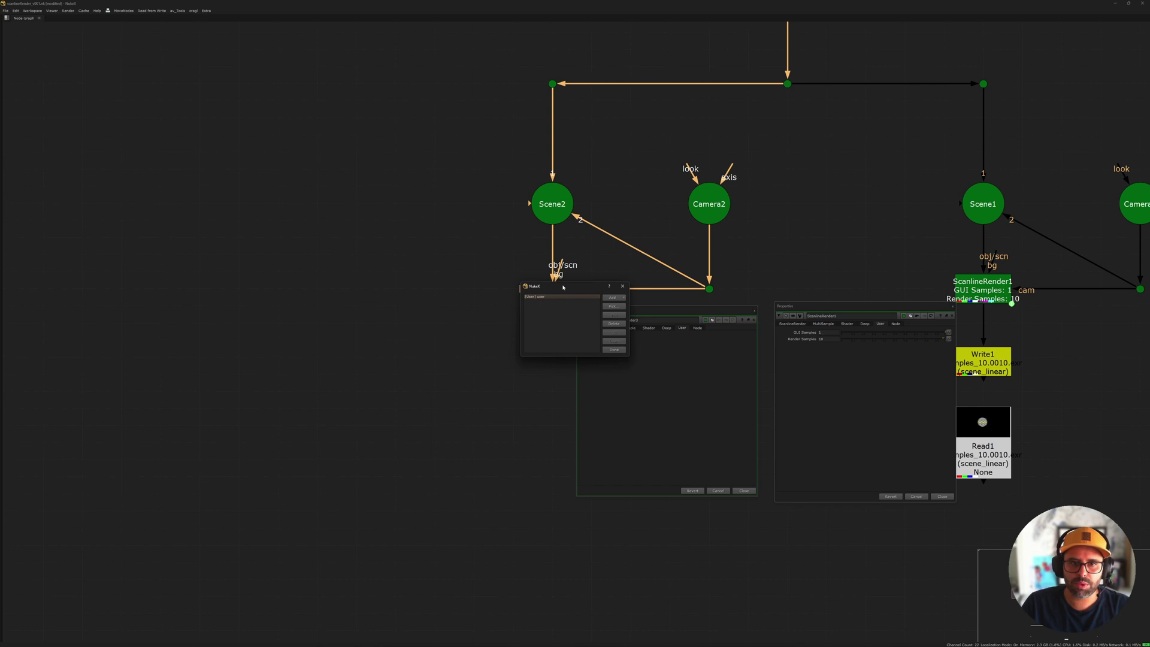
drag(563, 288, 544, 302)
click(596, 312)
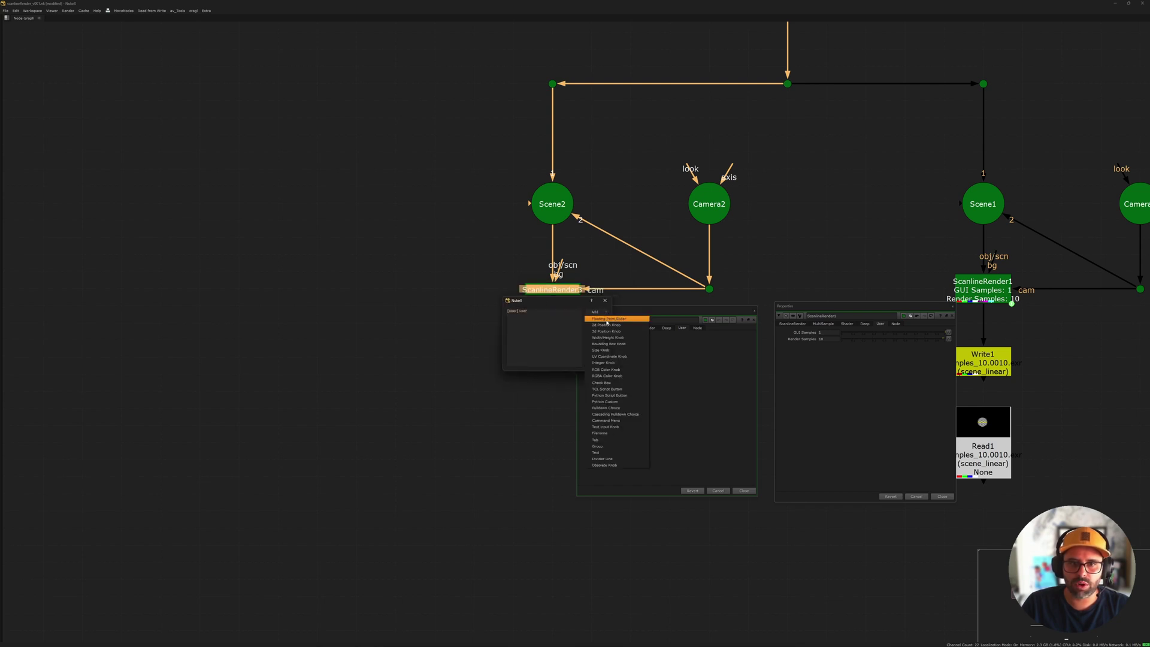
click(607, 320)
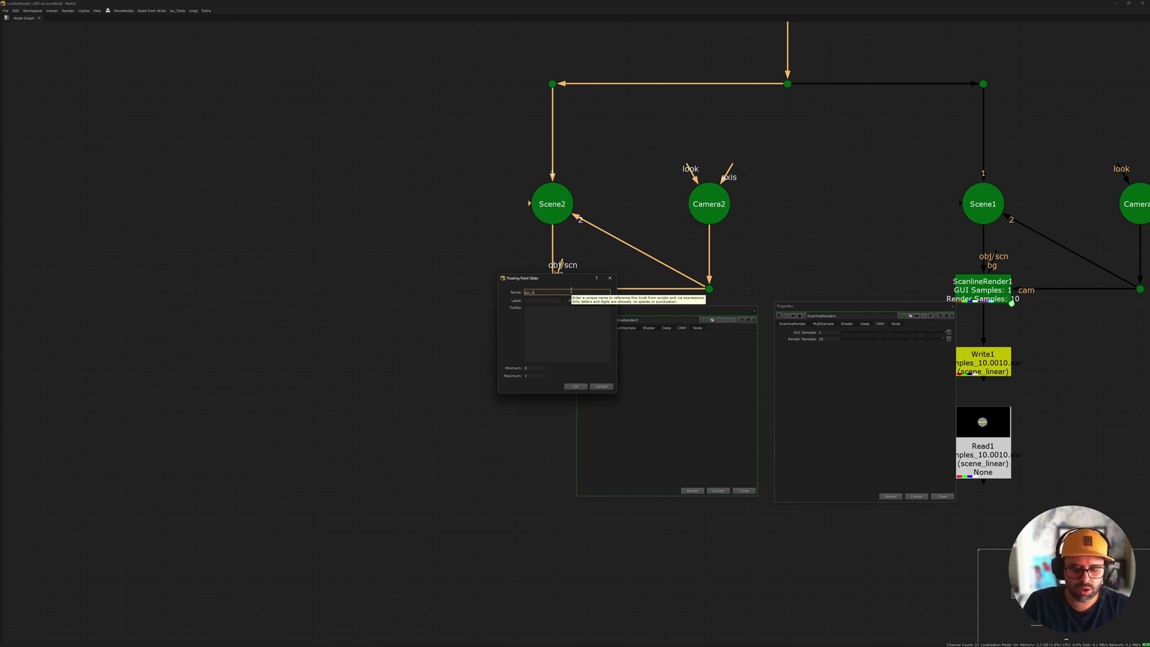
click(532, 299)
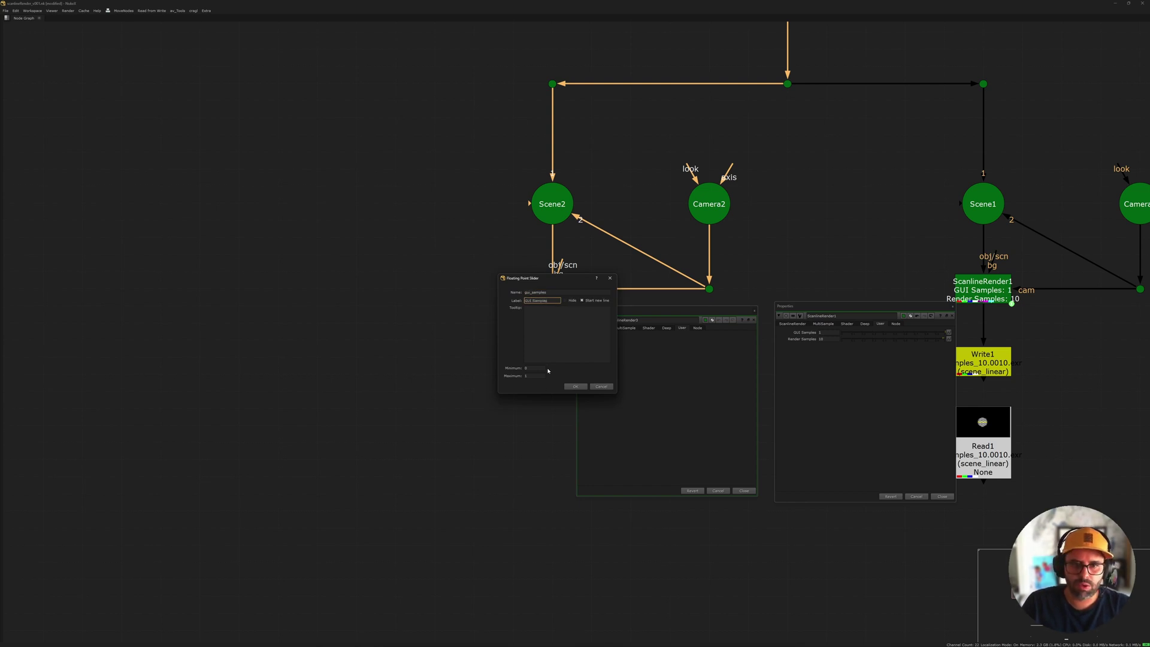
click(574, 387)
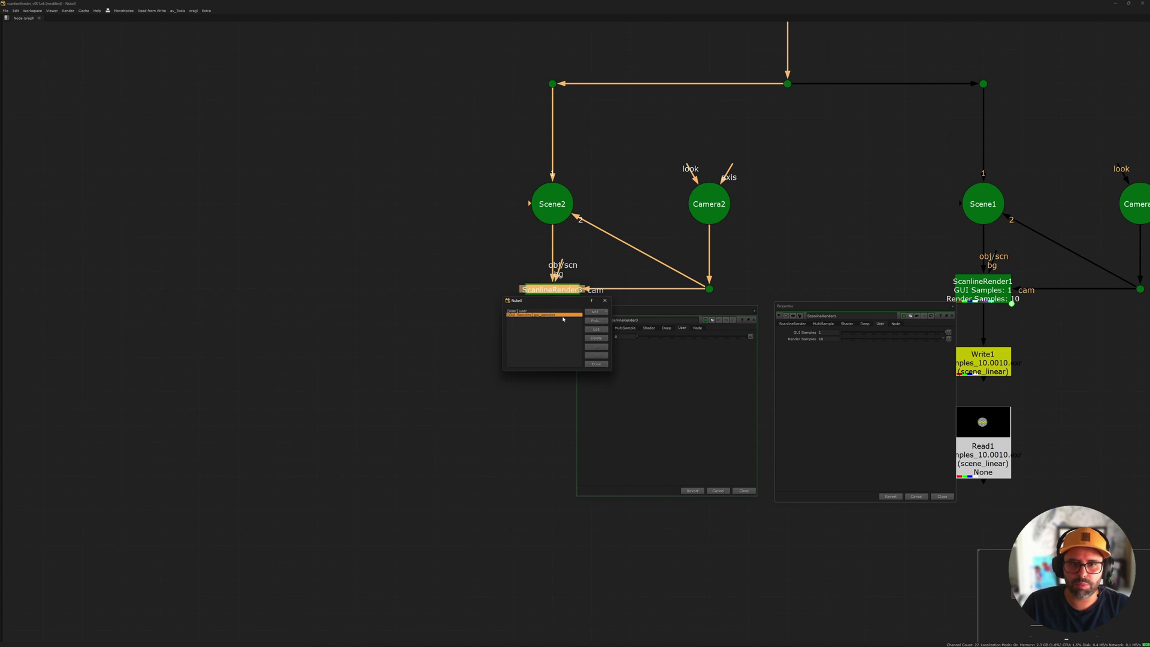
Add a second floating point slider named render_samples with the label Render Samples and finish managing ScanlineRender3's user knobs.
click(596, 312)
click(607, 317)
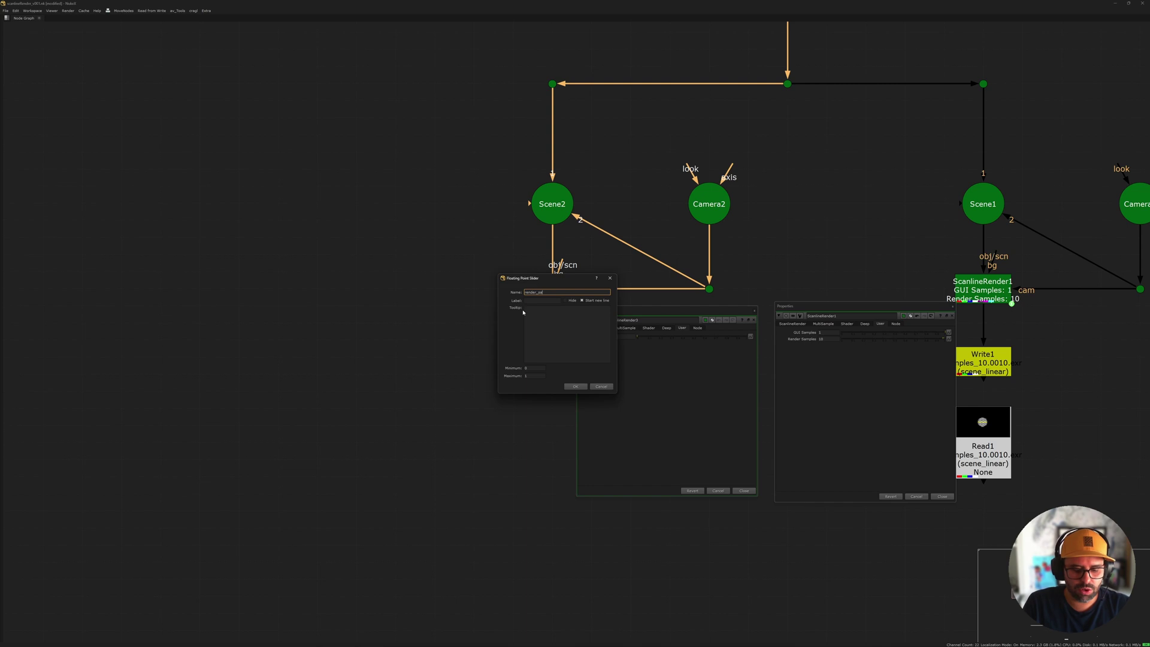
key(Tab)
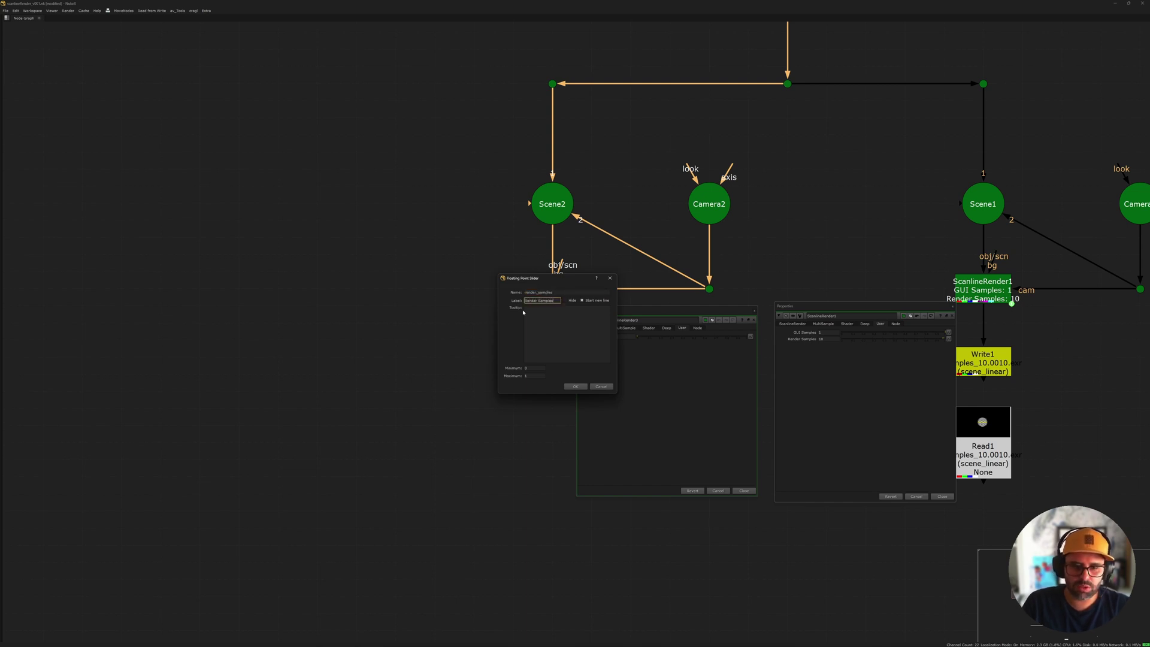
click(574, 387)
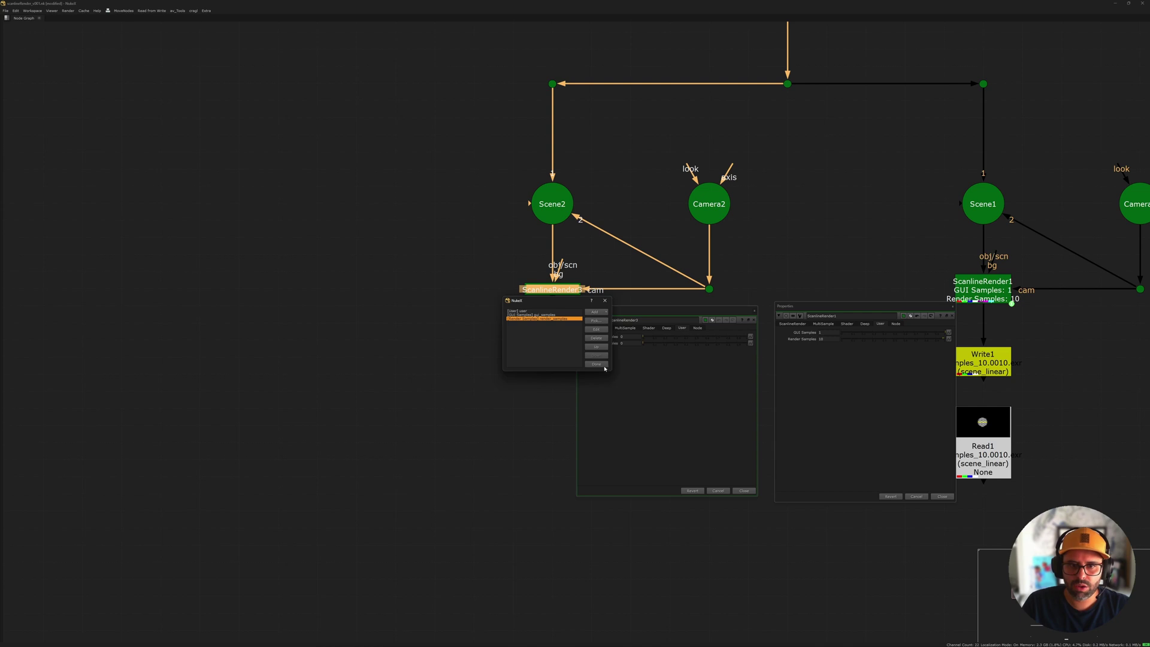
click(596, 328)
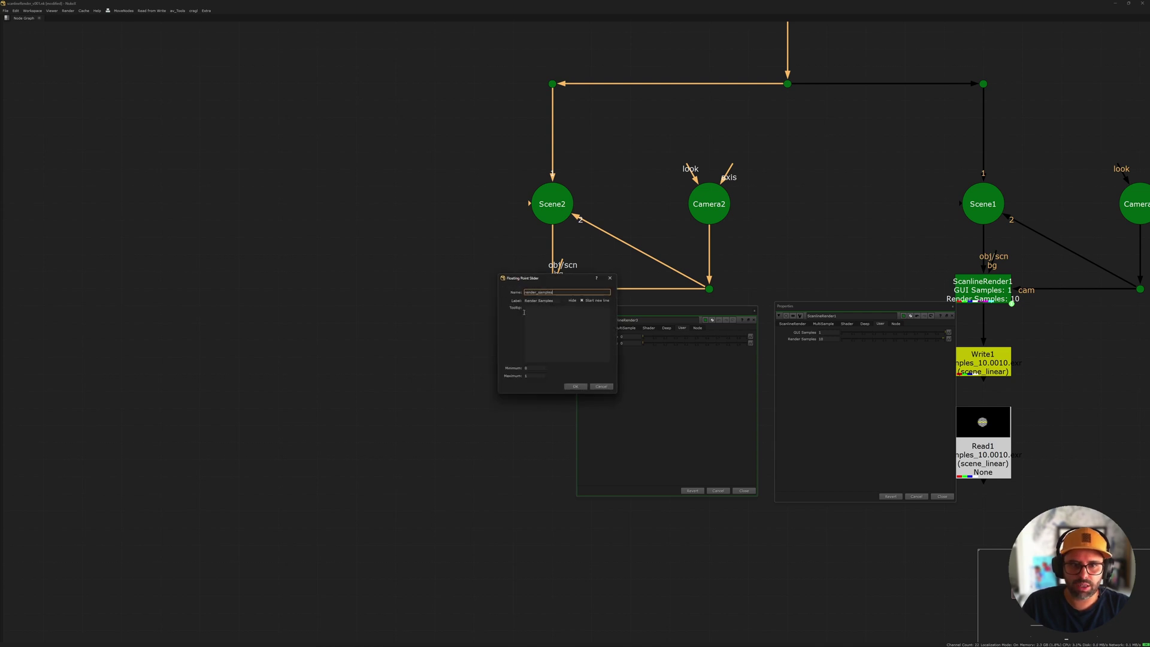
click(602, 386)
click(597, 383)
Set ScanlineRender3's GUI Samples to 1 and Render Samples to 10.
double_click(627, 336)
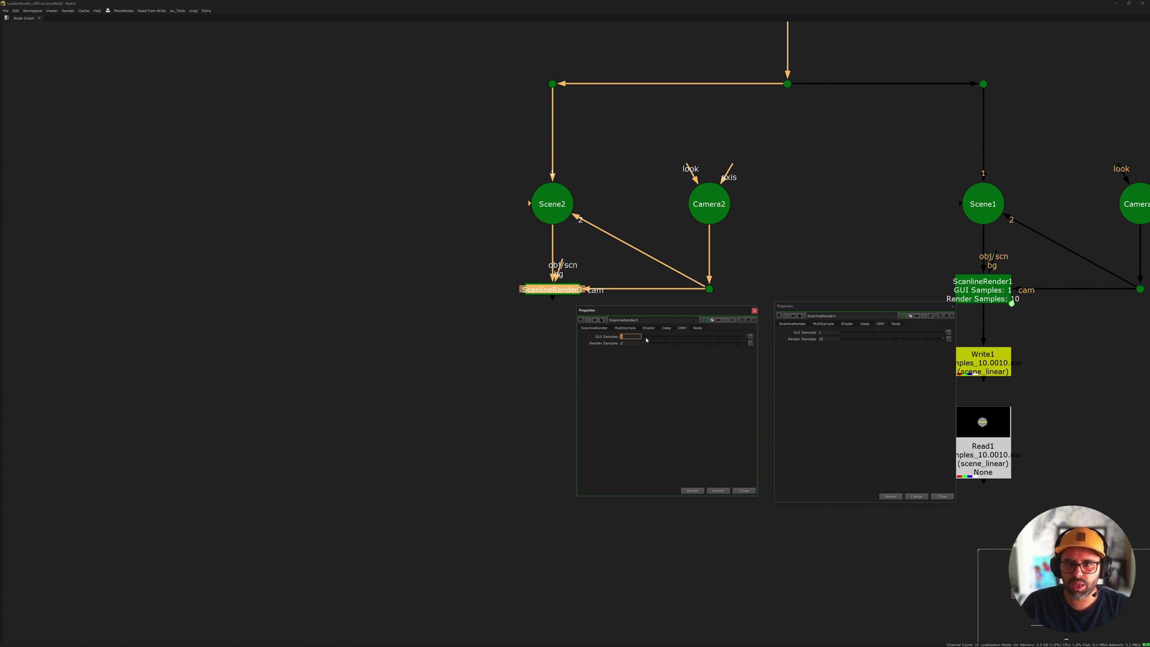
text(1)
key(Tab)
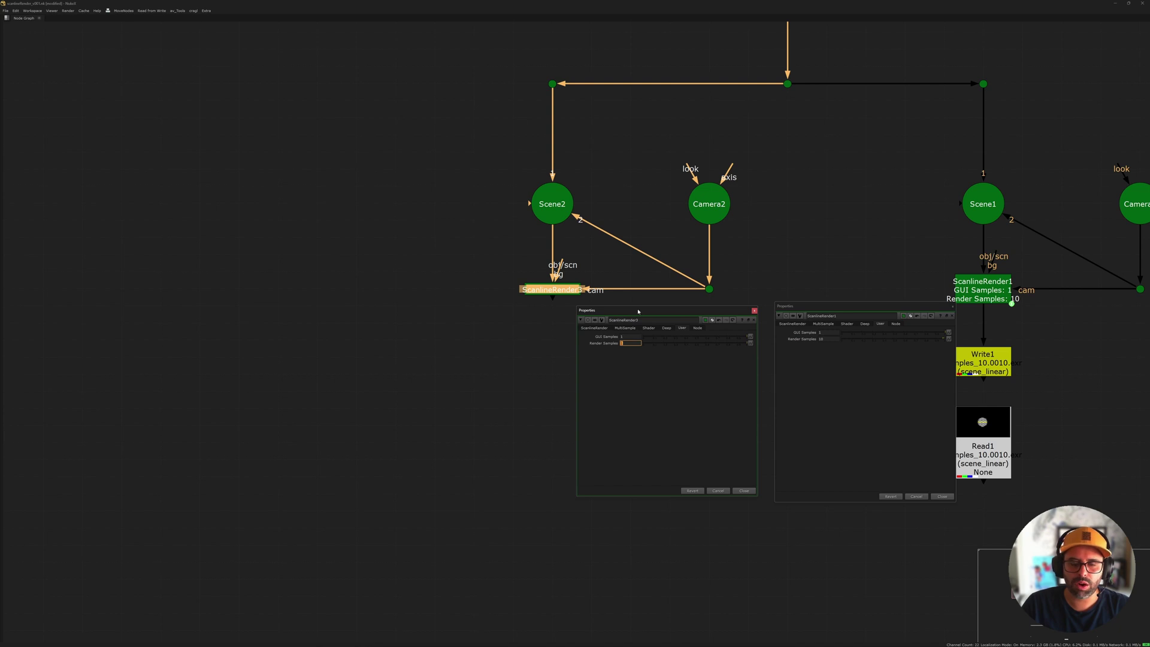
scroll(558, 248, down, 2)
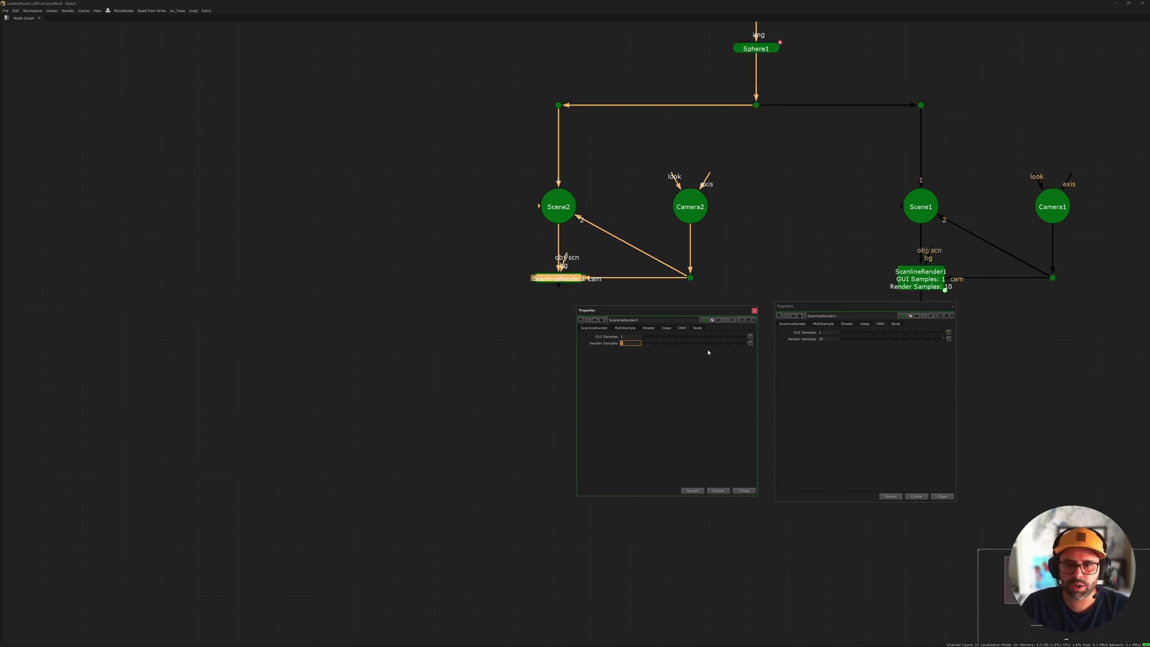
scroll(746, 210, up, 2)
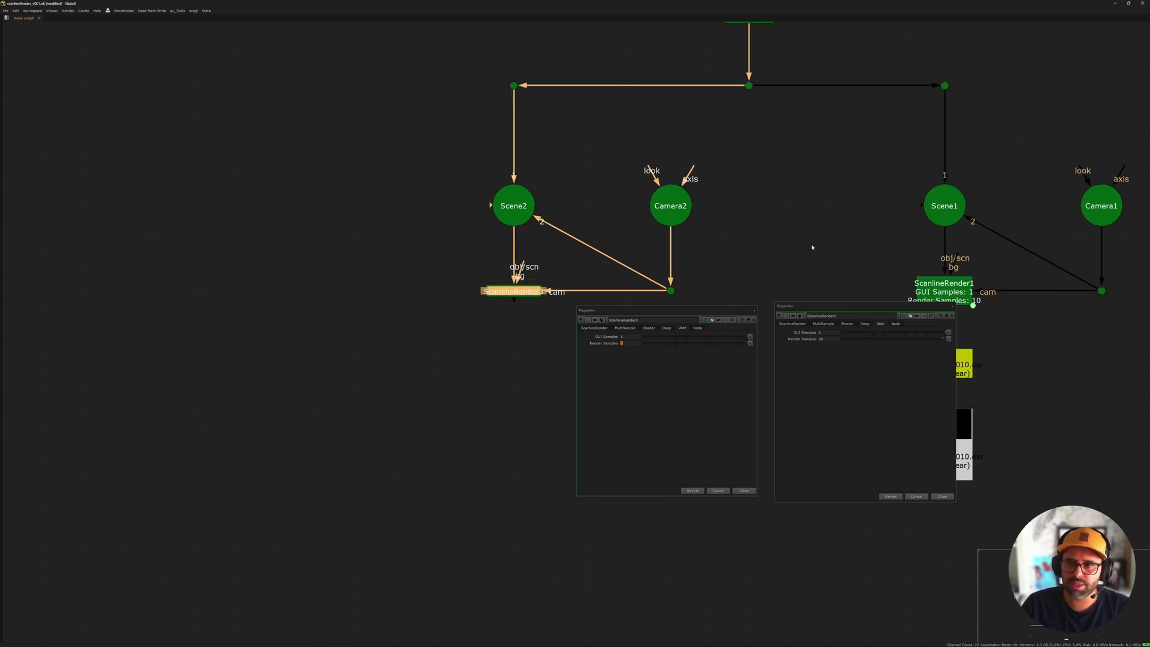
drag(623, 342, 600, 343)
text(1)
key(Return)
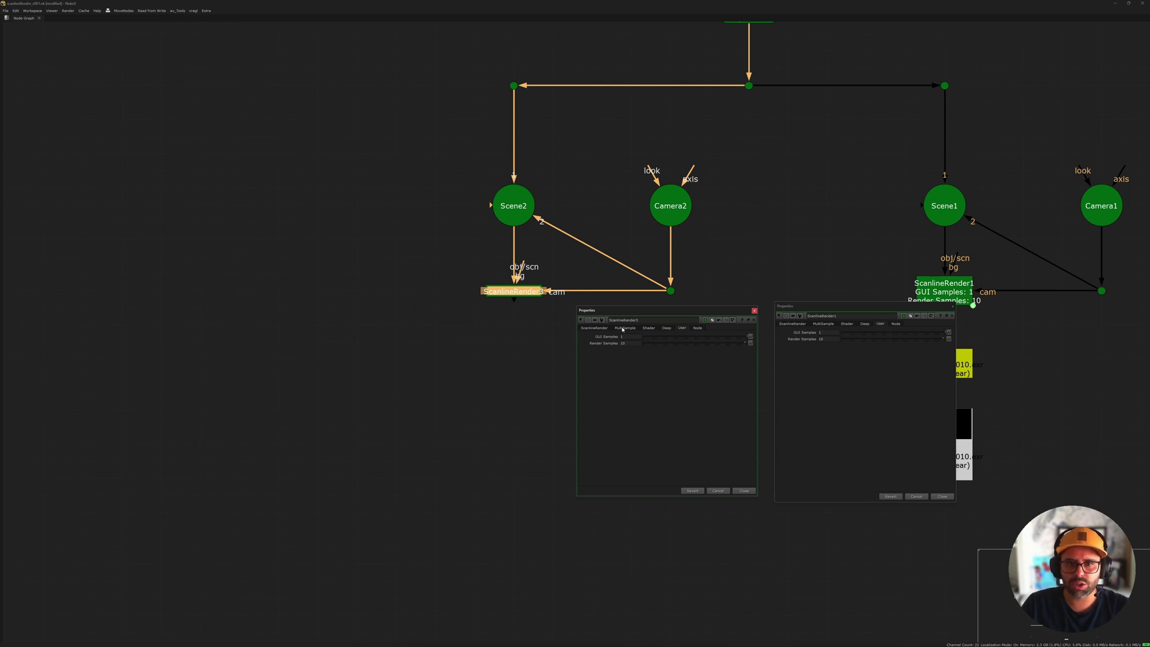
Copy the samples expression $gui?gui_samples: render_samples from ScanlineRender1 and apply it to ScanlineRender3's multisample samples value.
click(624, 328)
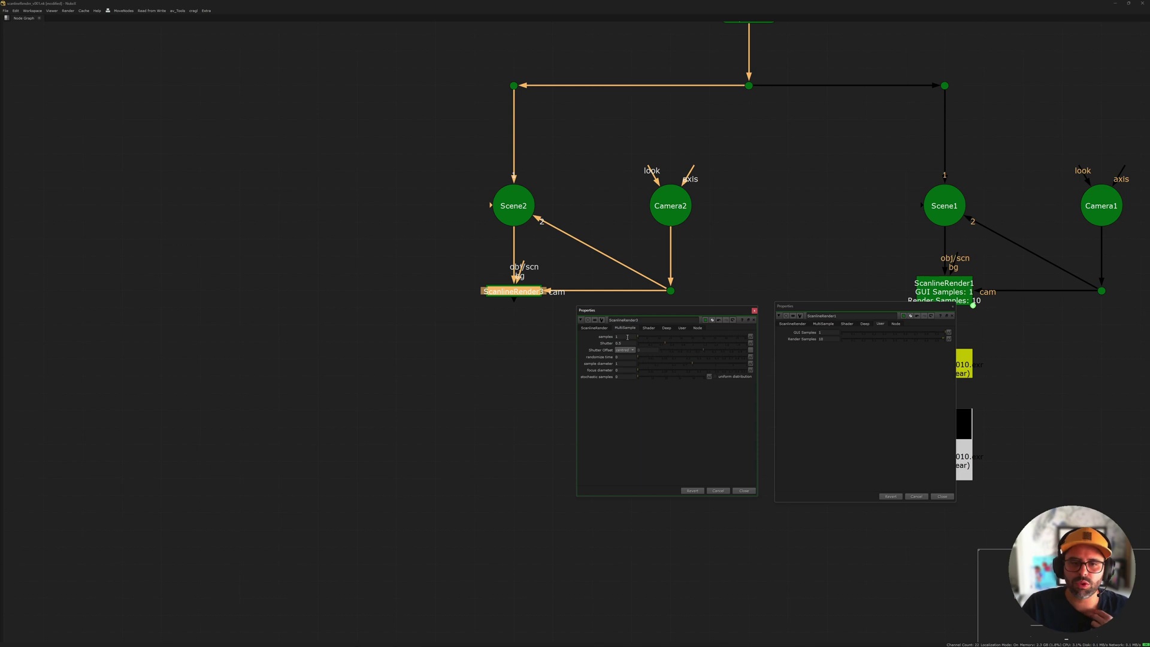
click(682, 328)
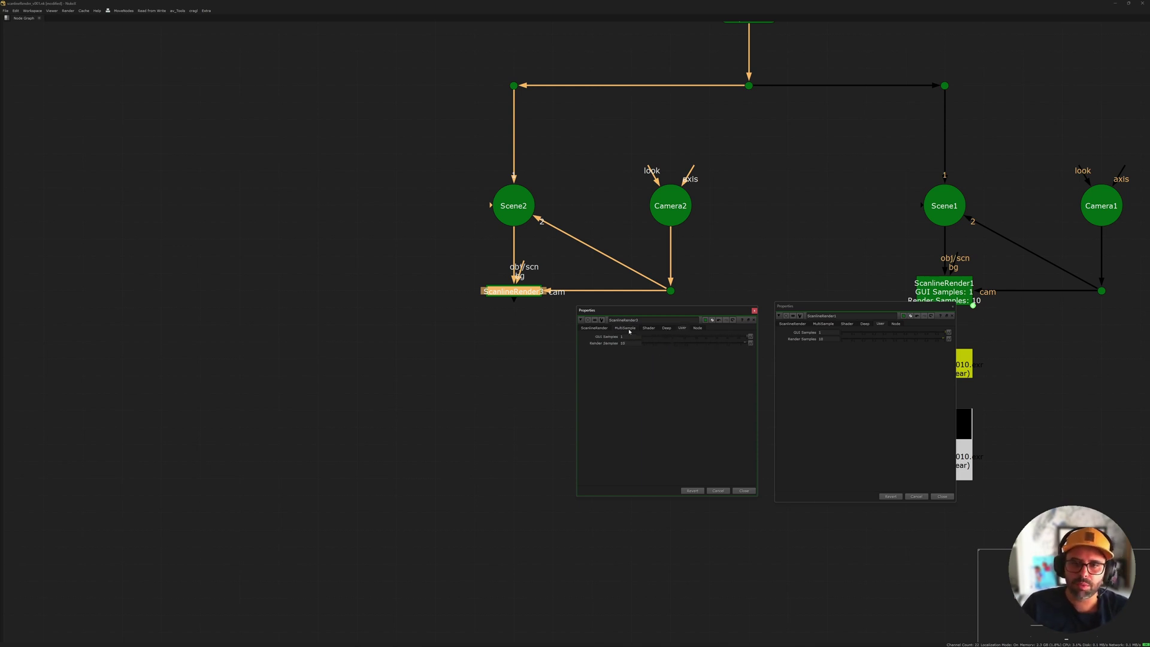
click(823, 323)
right_click(814, 333)
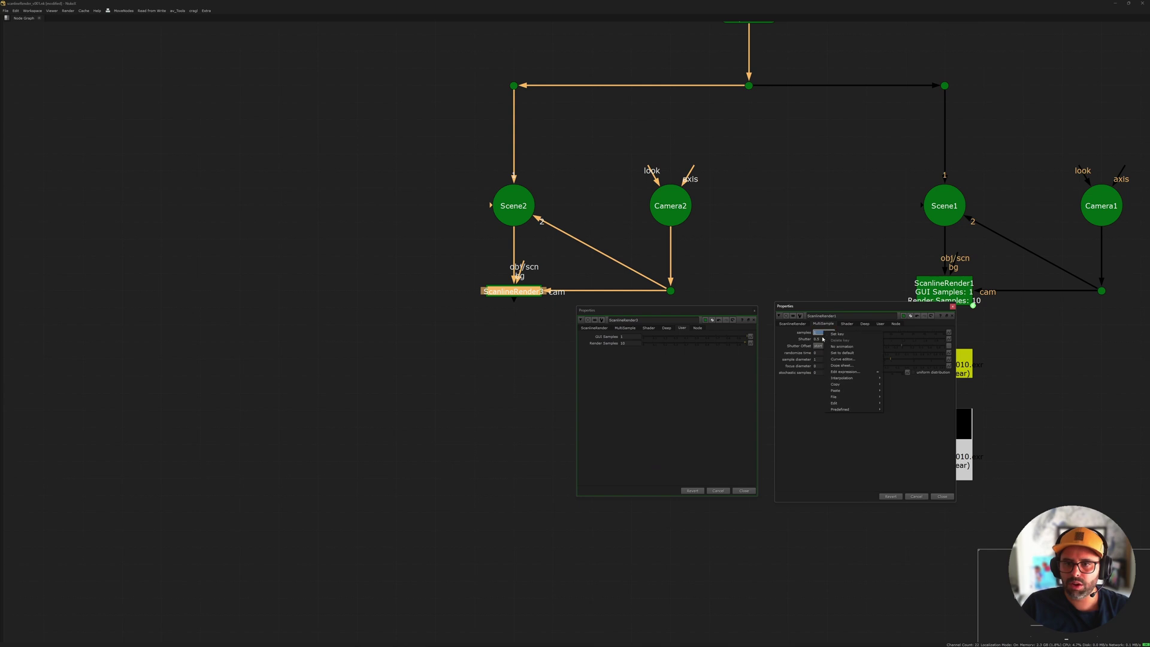
click(846, 366)
key(ctrl+c)
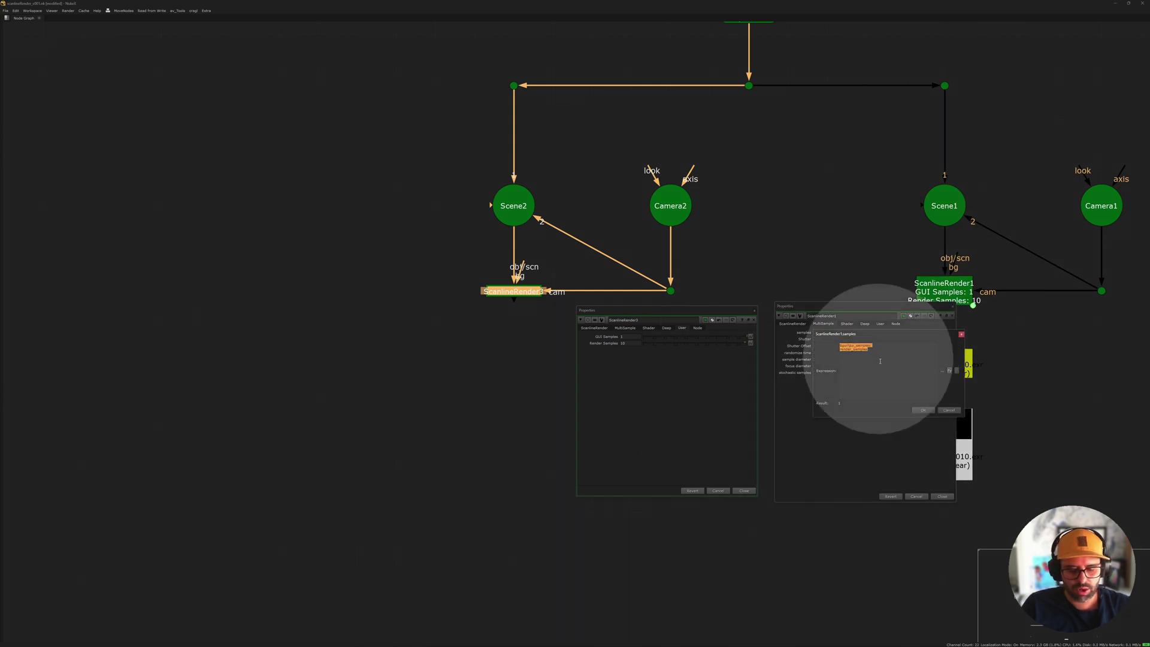
click(942, 411)
click(630, 328)
right_click(616, 337)
click(647, 378)
key(ctrl+v)
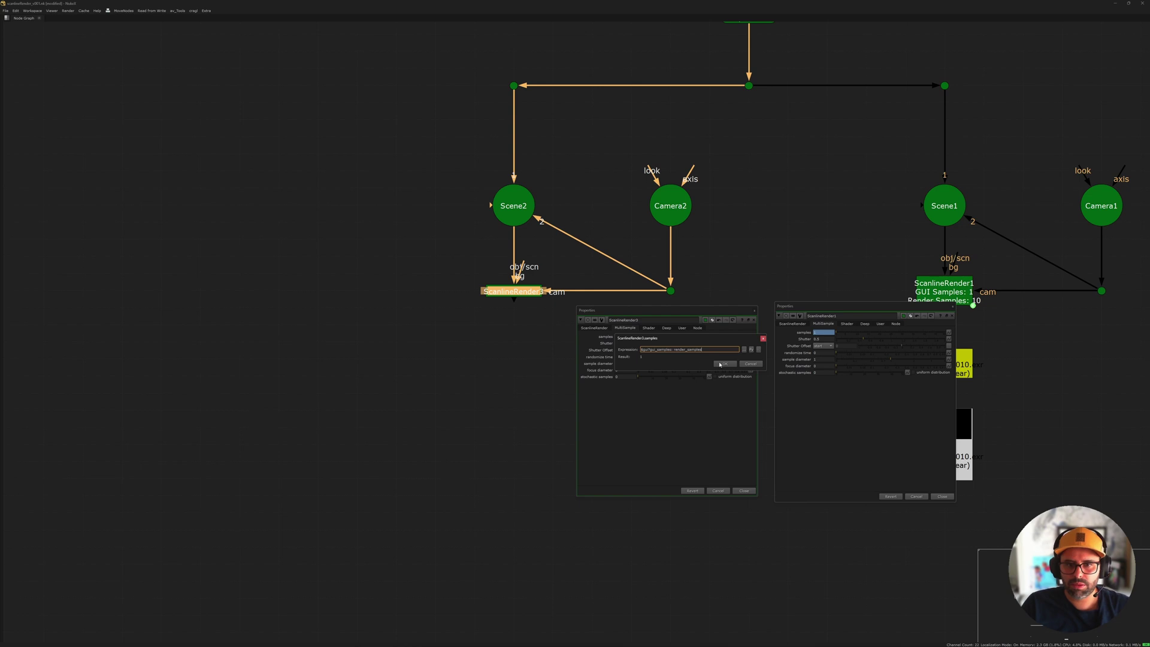
click(727, 366)
Append the expression $gui?gui_samples: render_samples to BackdropNode3's label, enlarge the backdrop to fit the text, and close its properties.
click(428, 344)
middle_drag(429, 343, 476, 66)
scroll(432, 142, down, 3)
click(400, 270)
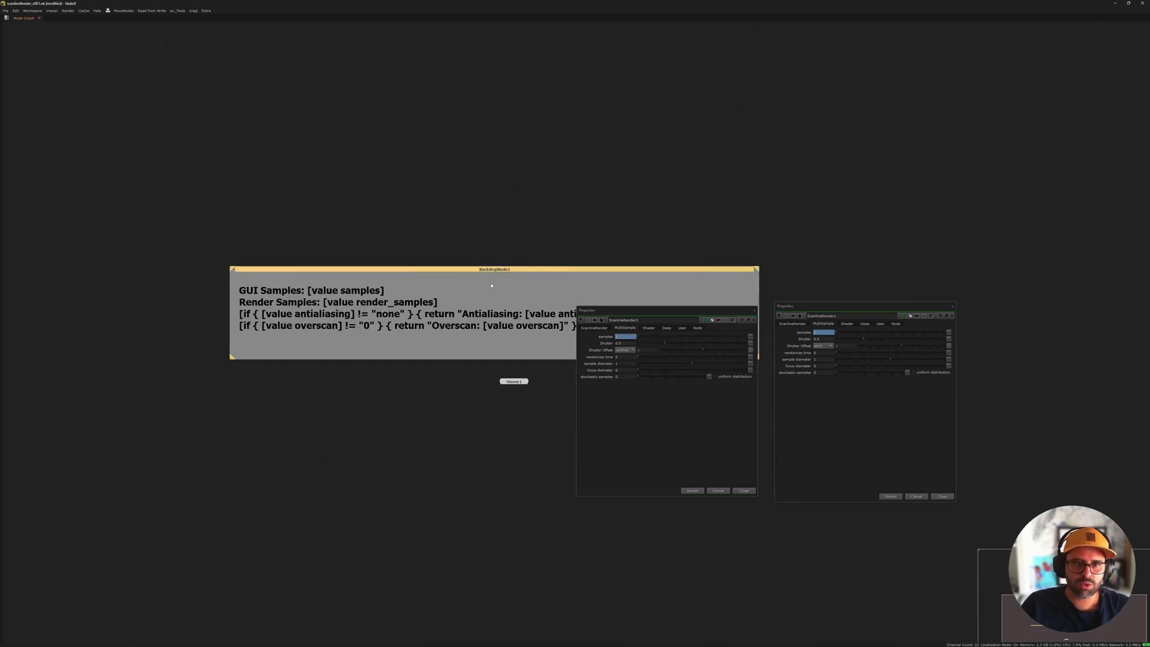
middle_drag(491, 286, 534, 150)
double_click(515, 122)
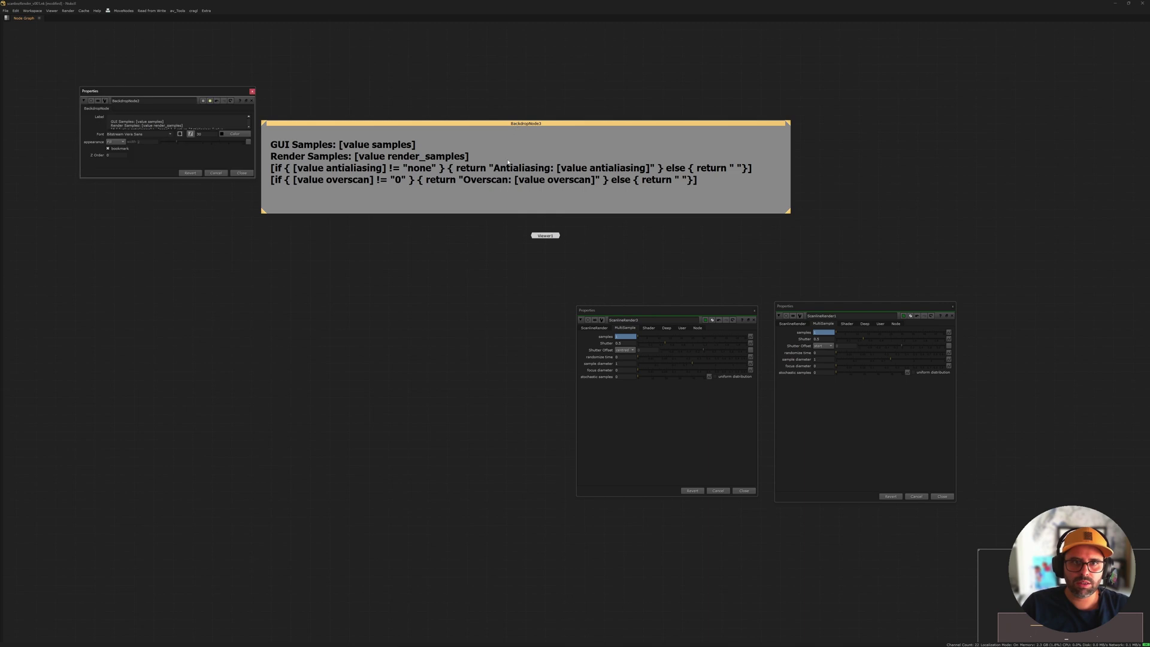
drag(255, 179, 259, 279)
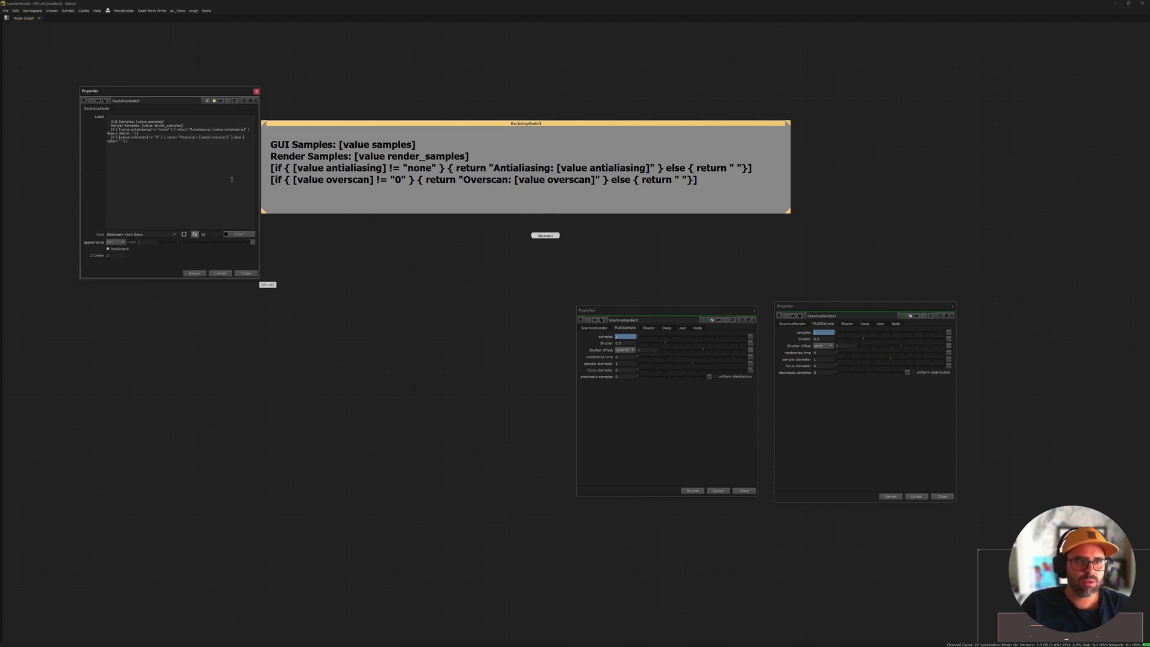
key(ctrl+v)
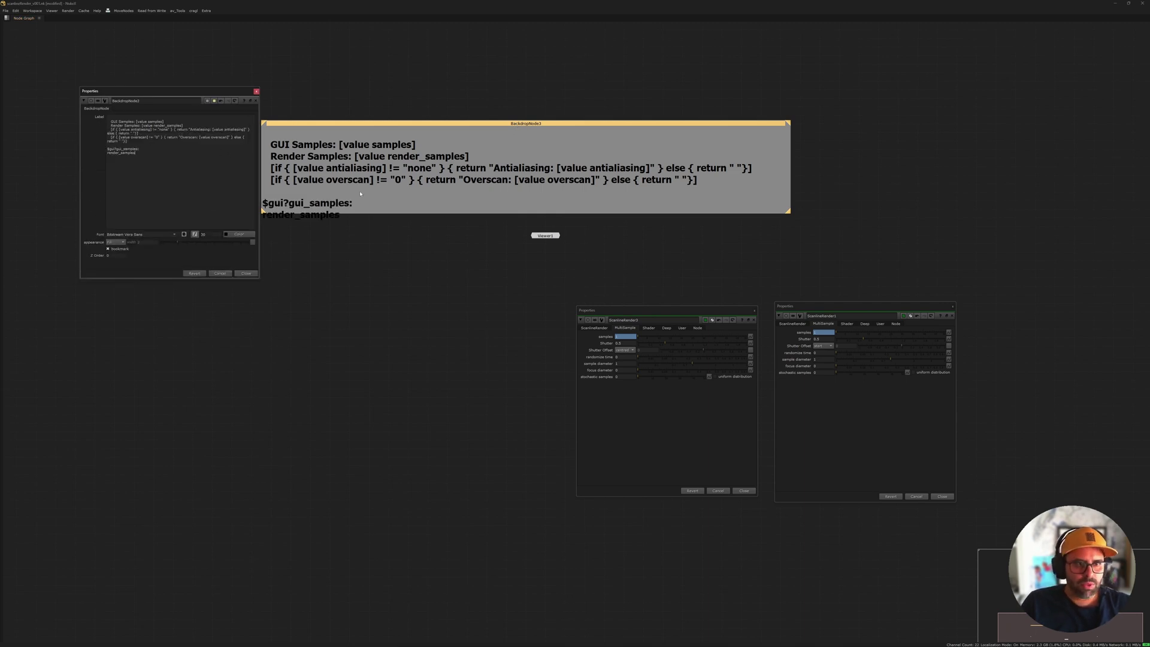
middle_drag(392, 224, 530, 220)
click(932, 211)
scroll(399, 255, up, 5)
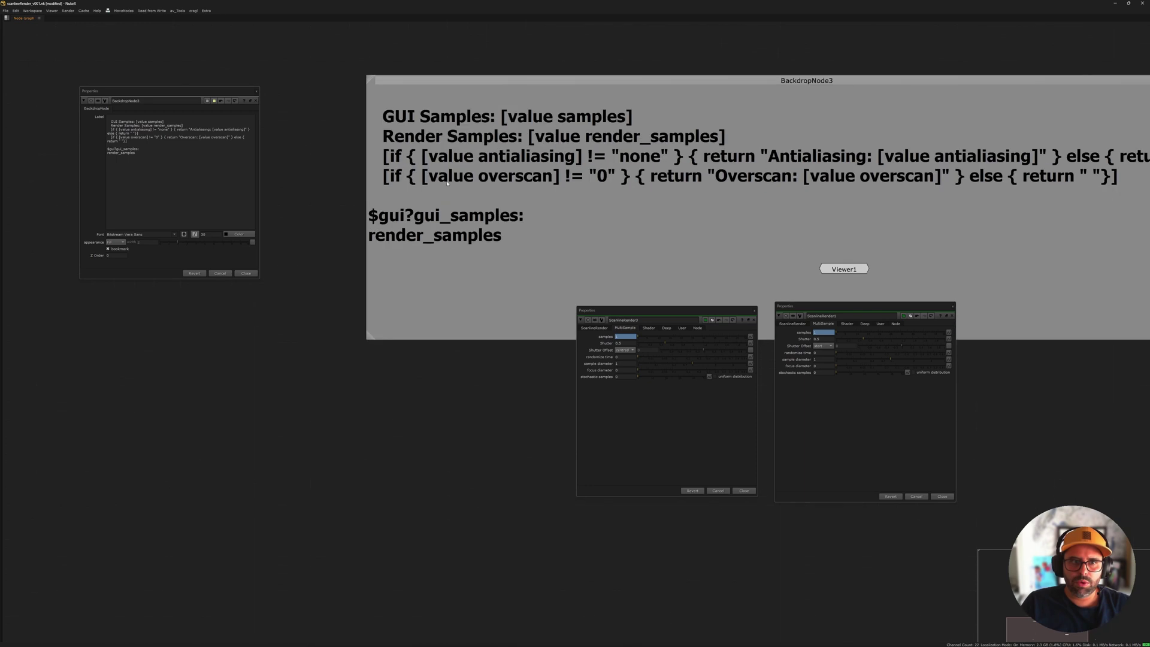
scroll(438, 230, down, 2)
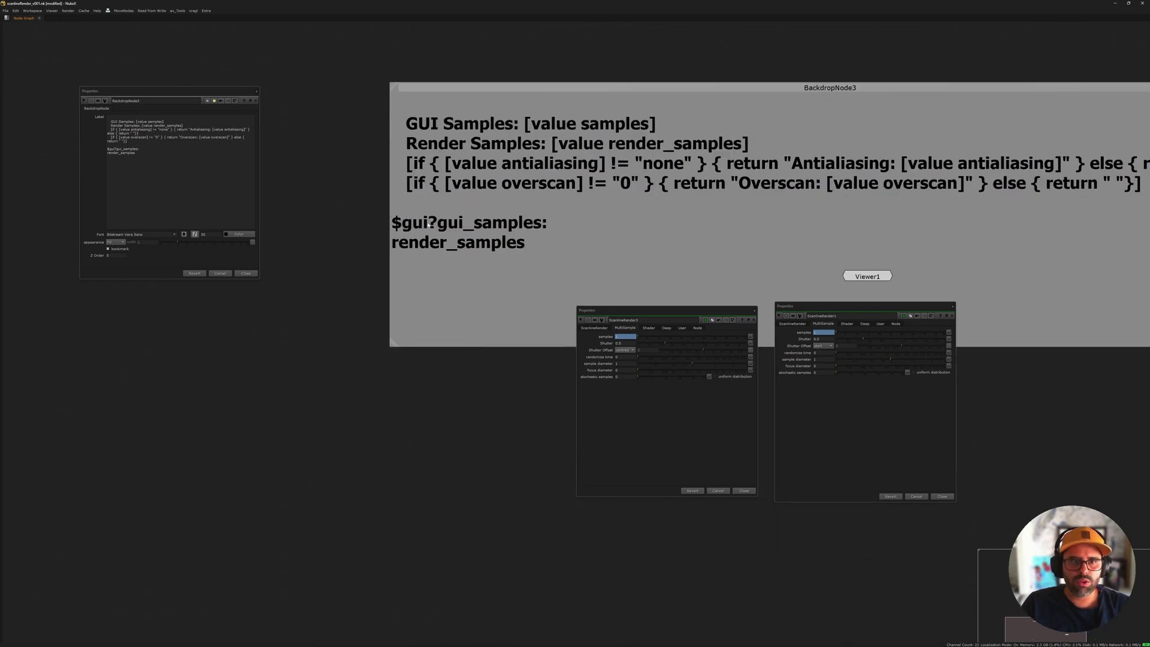
click(256, 91)
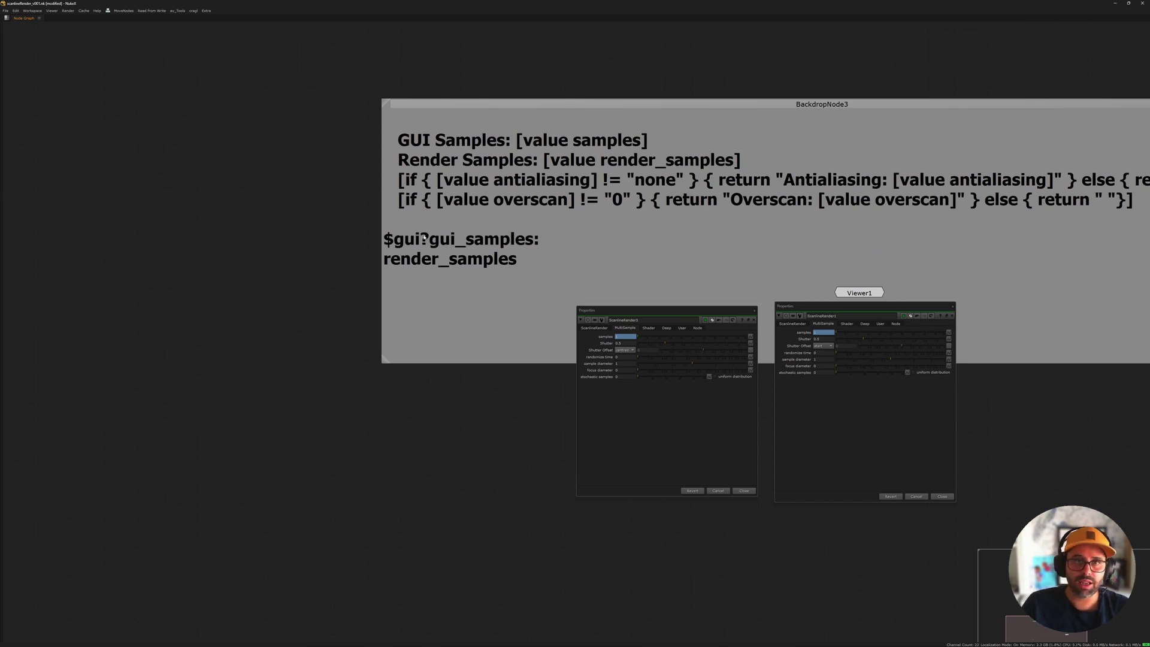
Render the Write1 node below ScanlineRender1 with rendering through the frame server turned off.
middle_drag(529, 148, 506, 184)
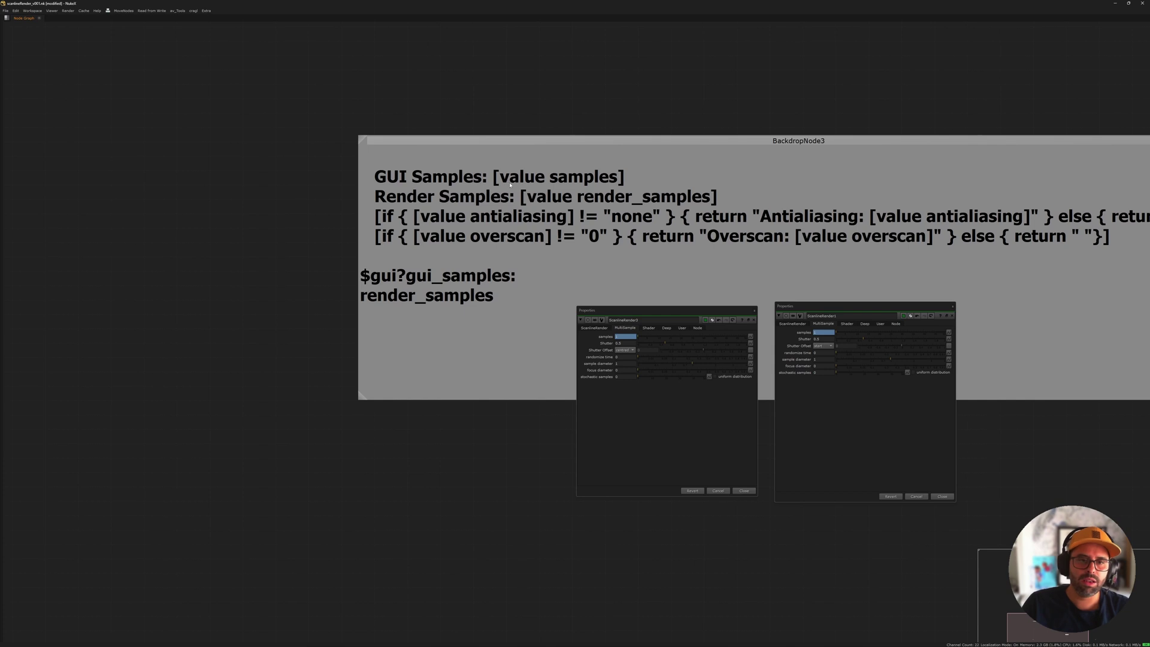
scroll(513, 179, down, 4)
middle_drag(533, 164, 514, 217)
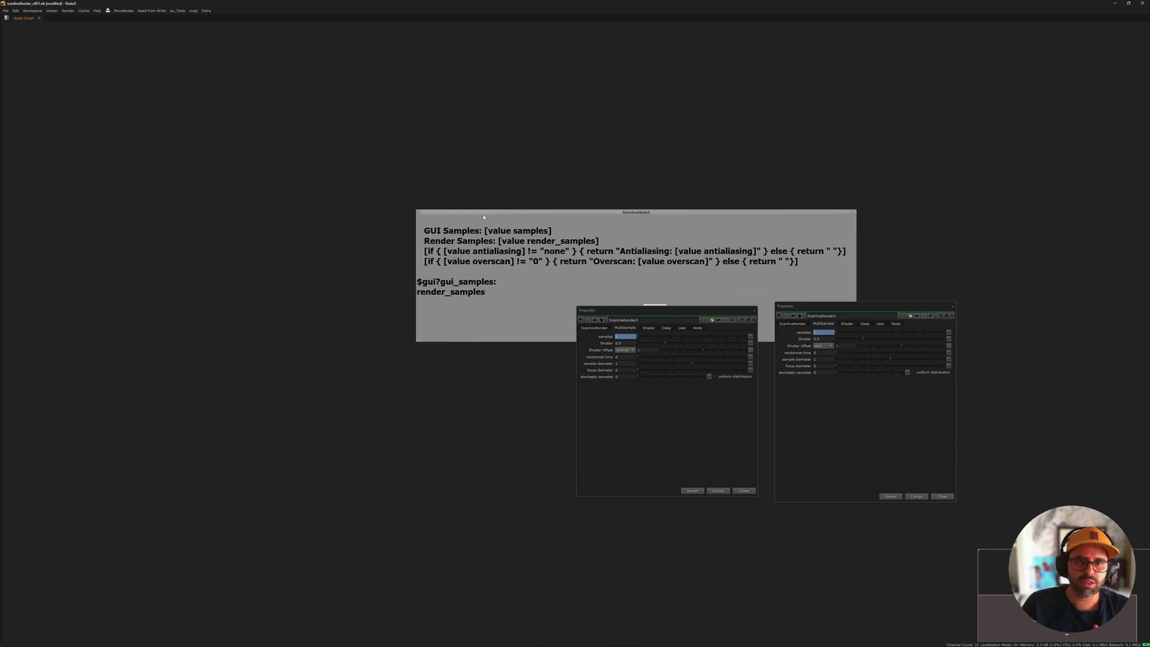
scroll(484, 216, up, 3)
middle_drag(512, 132, 483, 233)
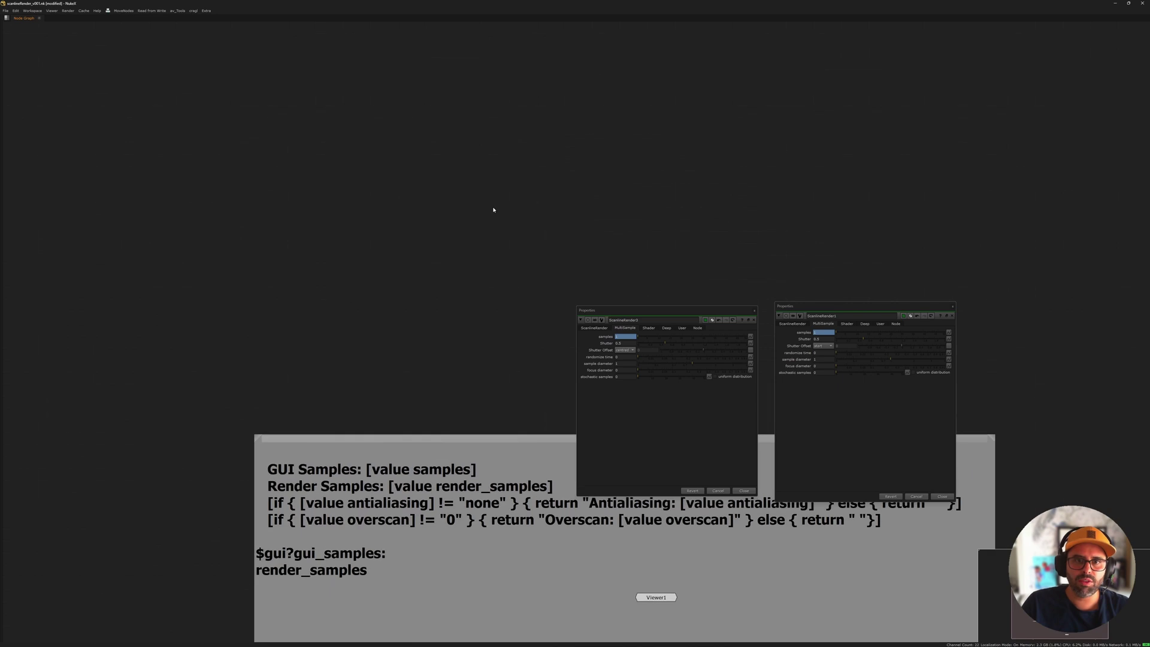
scroll(482, 230, down, 3)
middle_drag(611, 71, 595, 175)
scroll(595, 175, up, 1)
scroll(595, 175, up, 2)
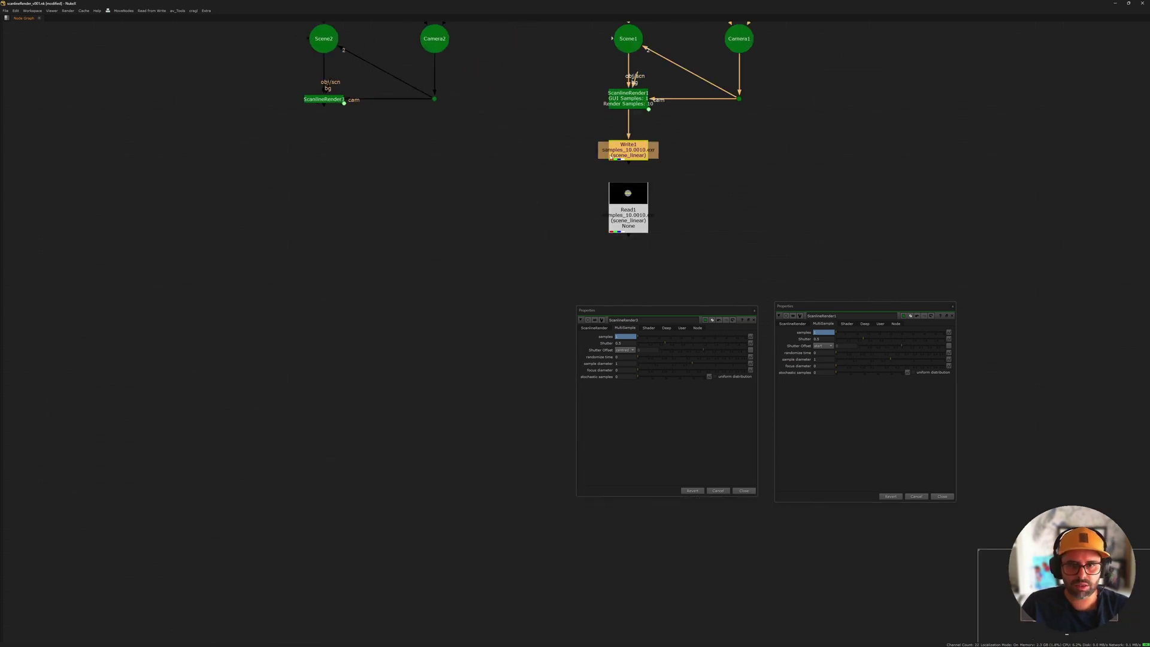
key(F7)
drag(560, 300, 516, 257)
click(519, 280)
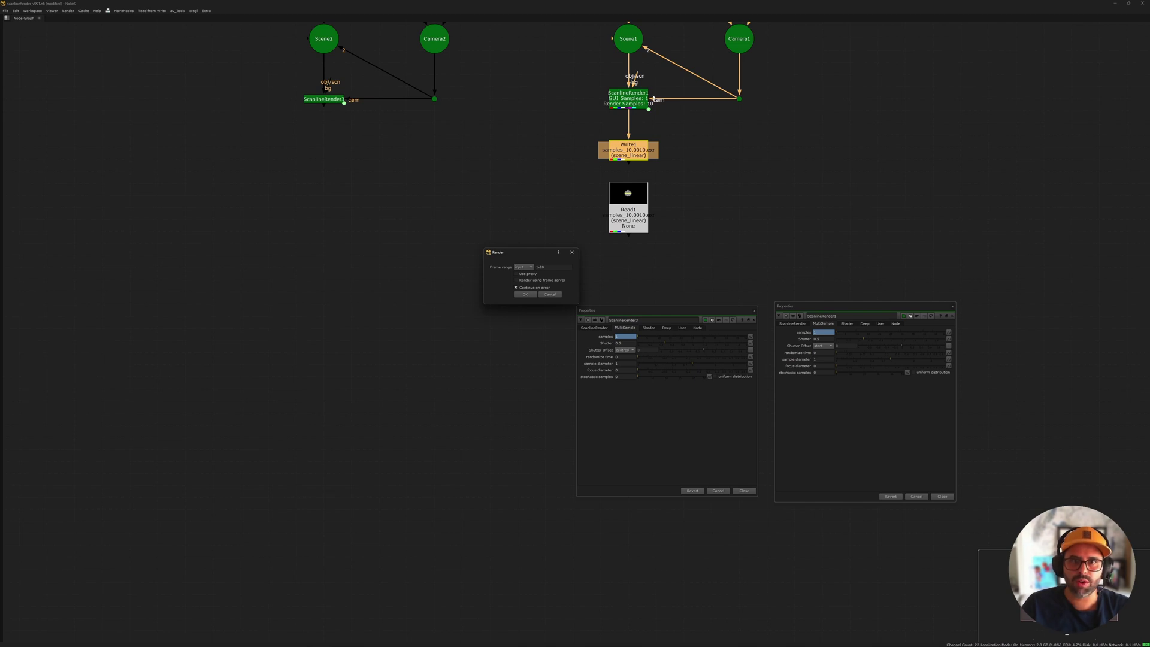
click(524, 294)
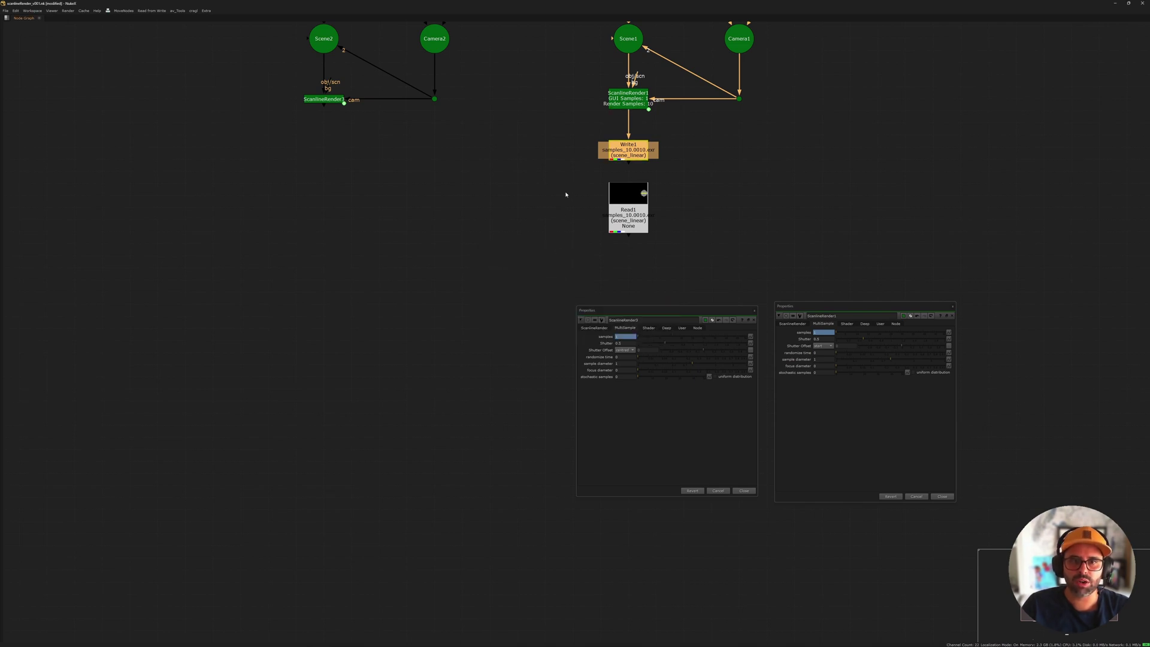
Restore the full workspace layout and display the Read1 render in the Viewer.
click(621, 202)
key(space)
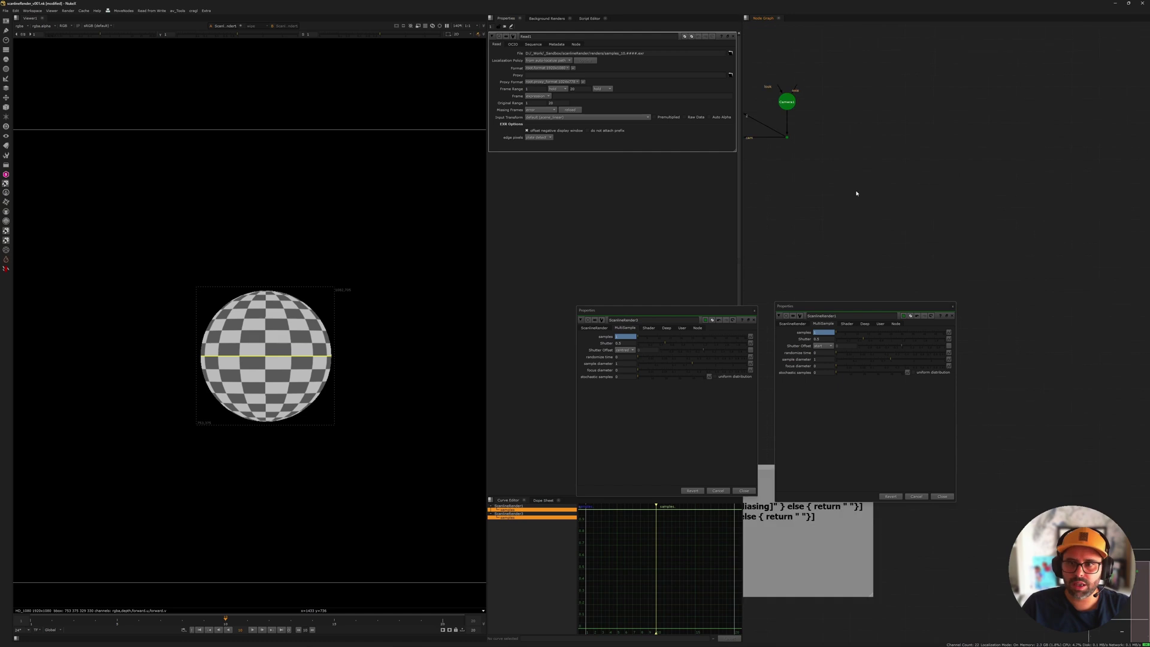
key(1)
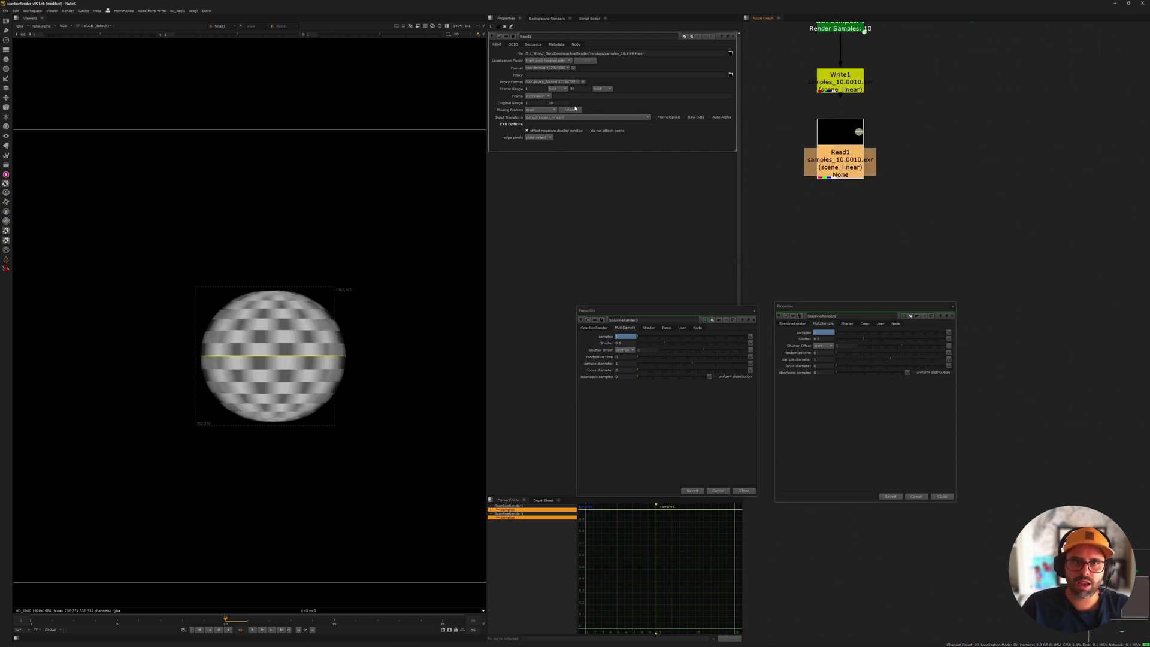
Reload Read1, and render Write1 over the input frame range with rendering through the frame server enabled.
click(575, 108)
scroll(274, 281, up, 3)
middle_drag(835, 45, 868, 139)
click(878, 174)
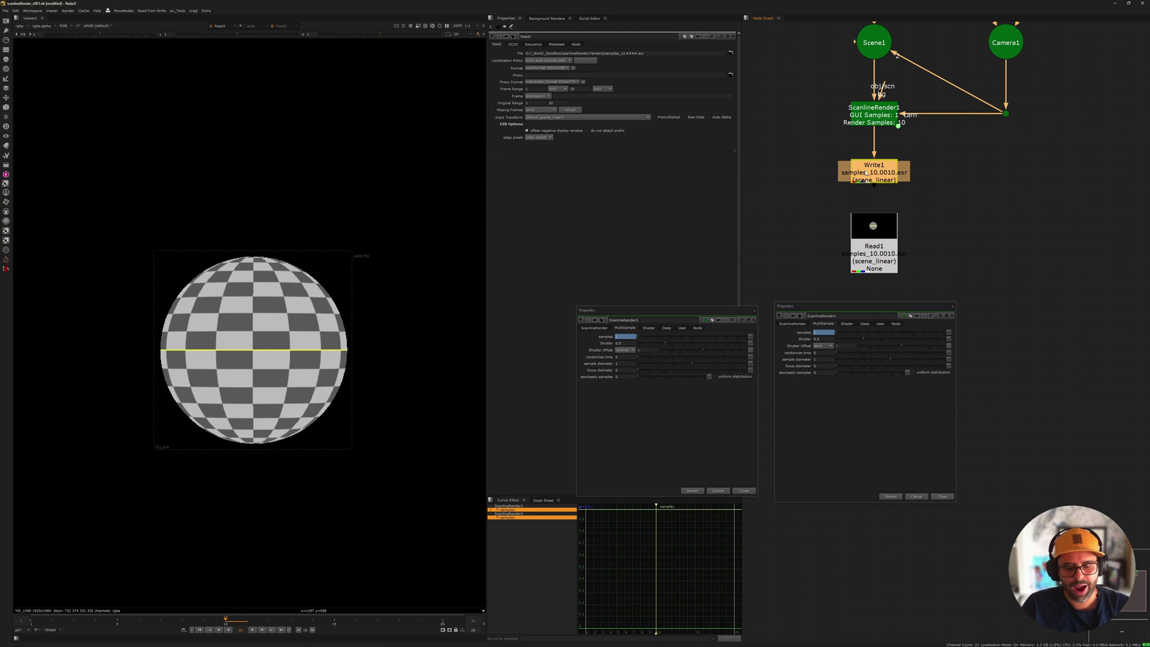
key(F7)
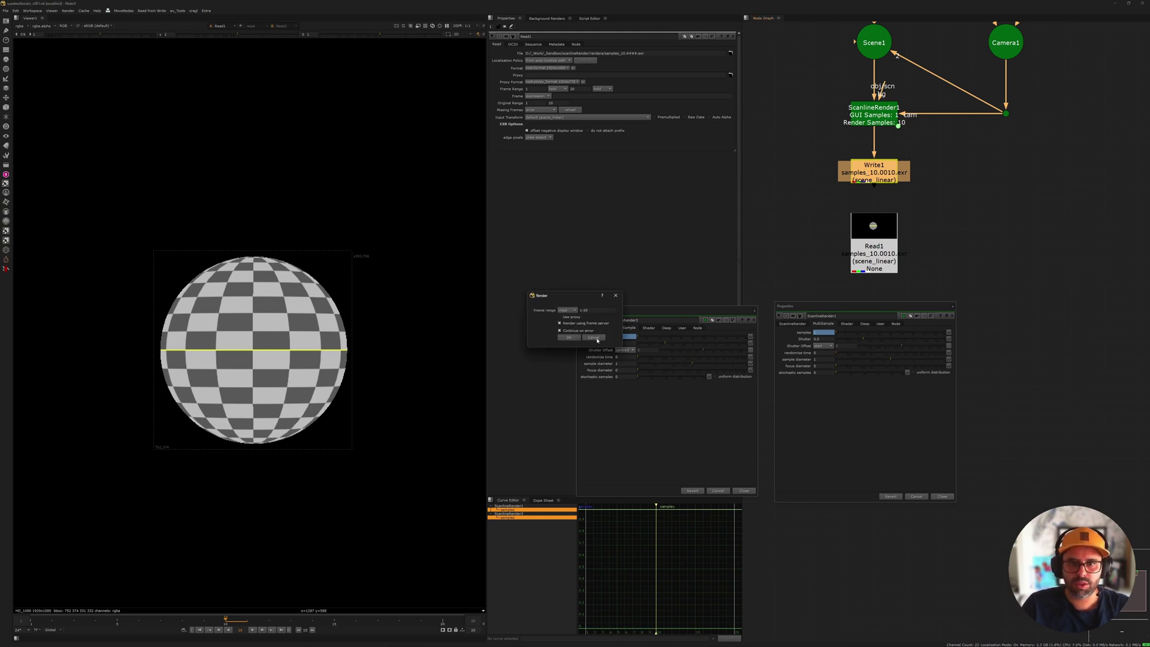
click(568, 337)
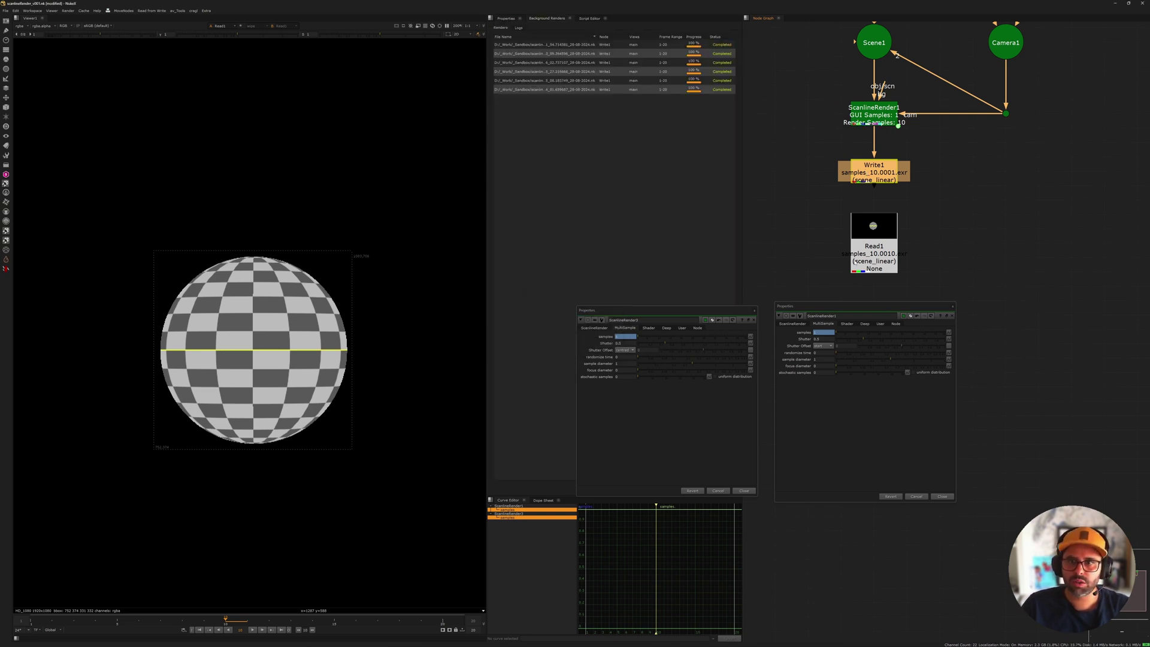
Reopen Read1's properties and reload its files to show the new frame-server render in the Viewer.
double_click(885, 254)
click(572, 110)
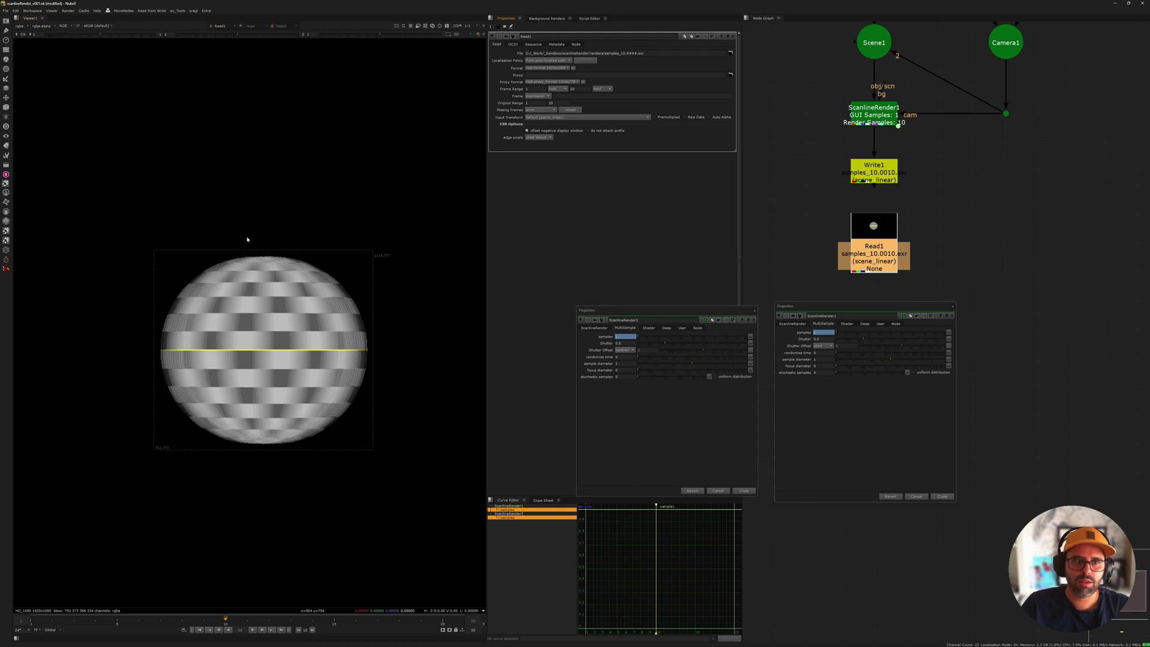
scroll(772, 301, down, 3)
mouse_move(853, 218)
middle_down()
mouse_move(940, 73)
mouse_move(850, 207)
middle_up()
scroll(940, 73, down, 1)
scroll(810, 230, up, 3)
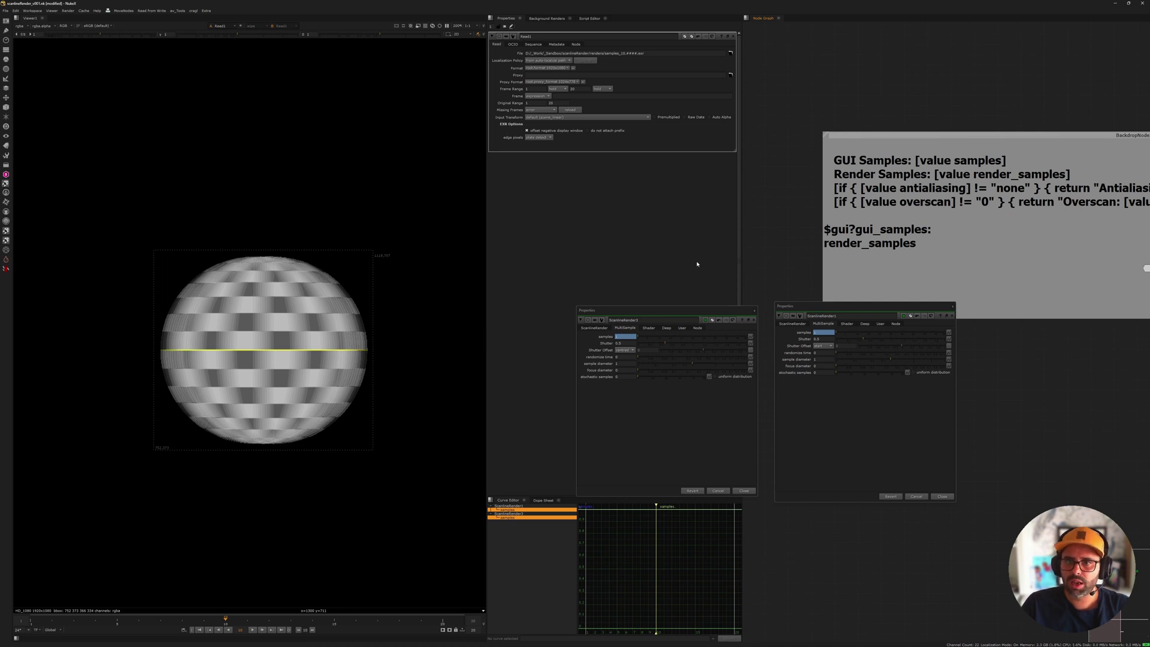
Show ScanlineRender3's custom GUI Samples and Render Samples knobs and expand the Node Graph to fill the workspace.
click(681, 328)
key(space)
middle_drag(792, 24, 659, 357)
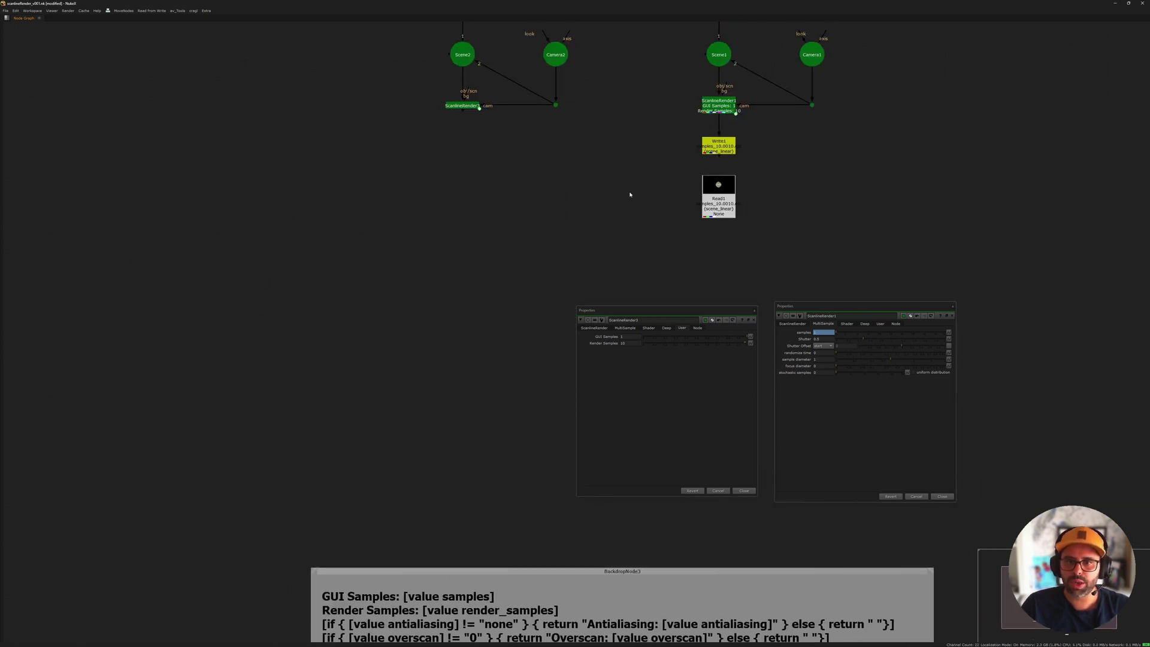
scroll(601, 226, up, 2)
scroll(604, 203, down, 8)
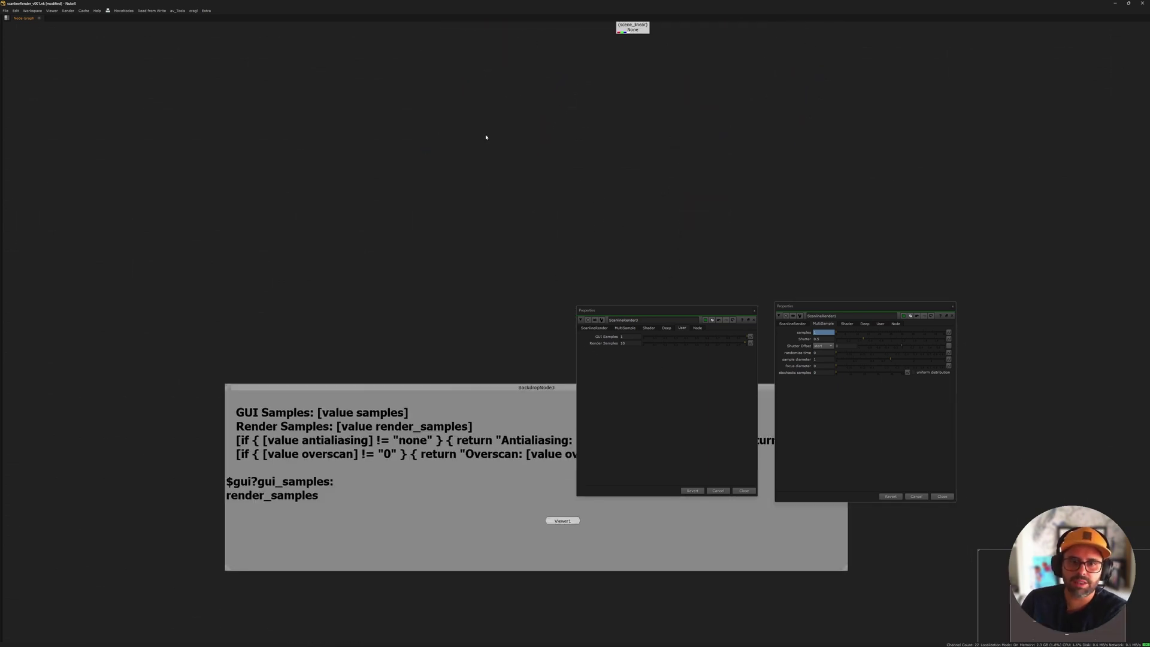
double_click(508, 213)
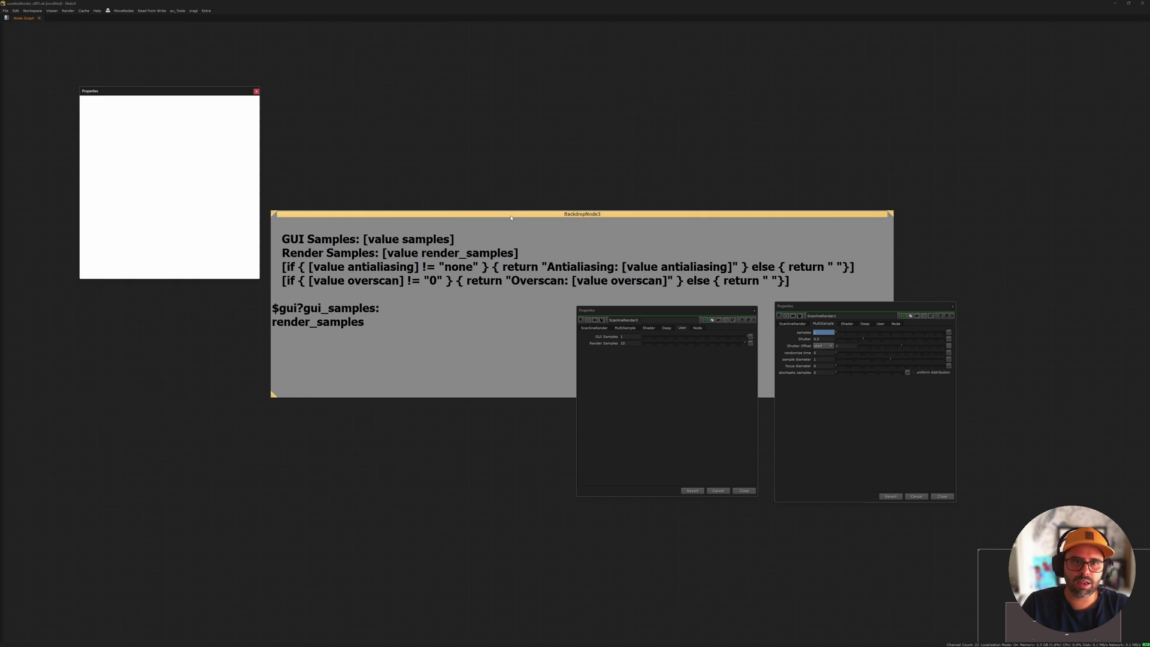
drag(131, 141, 108, 129)
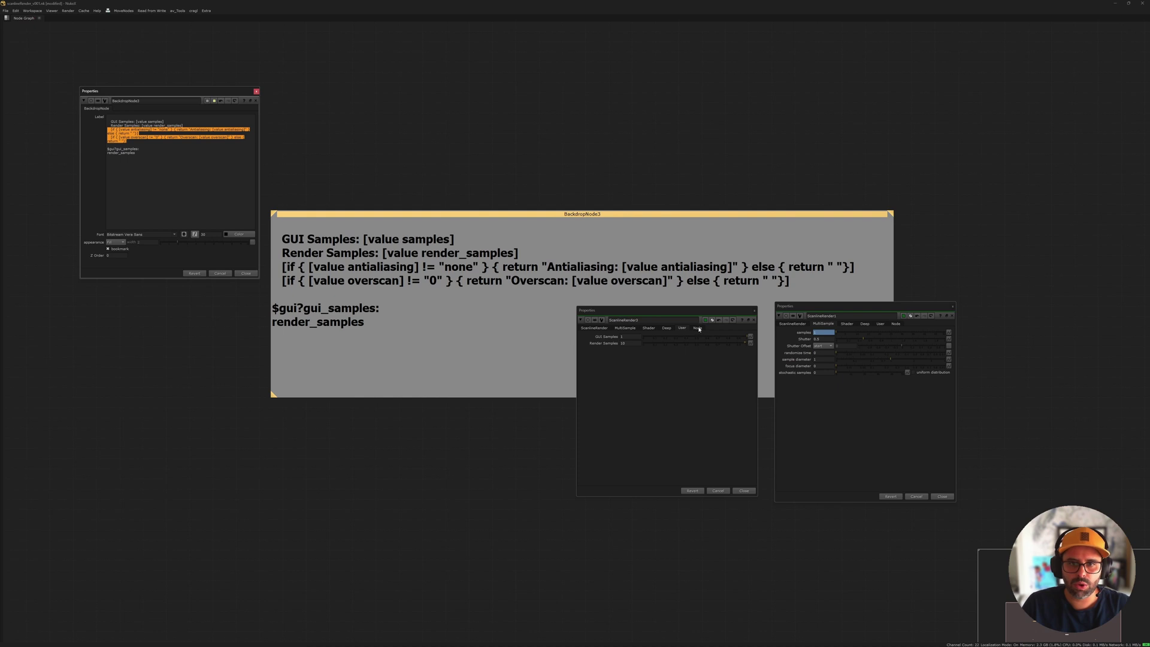
drag(127, 141, 75, 123)
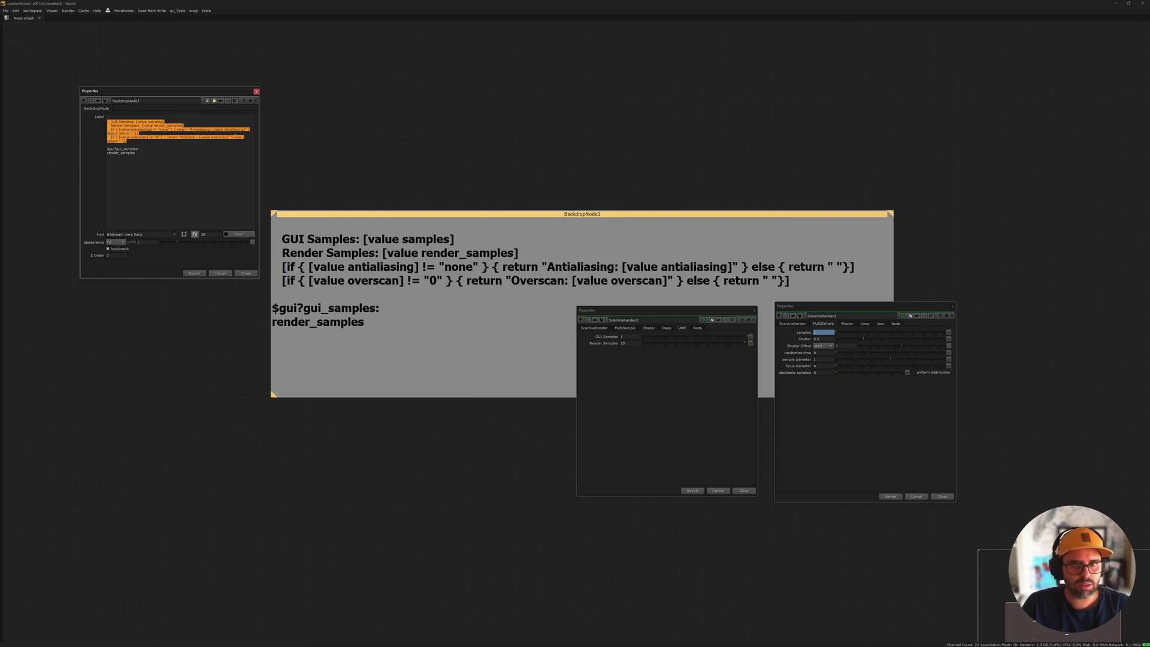
click(255, 92)
Copy ScanlineRender1's entire node label, with its samples, antialiasing and overscan expressions, into ScanlineRender3's label.
click(898, 324)
click(870, 367)
key(ctrl+a)
key(ctrl+c)
click(698, 328)
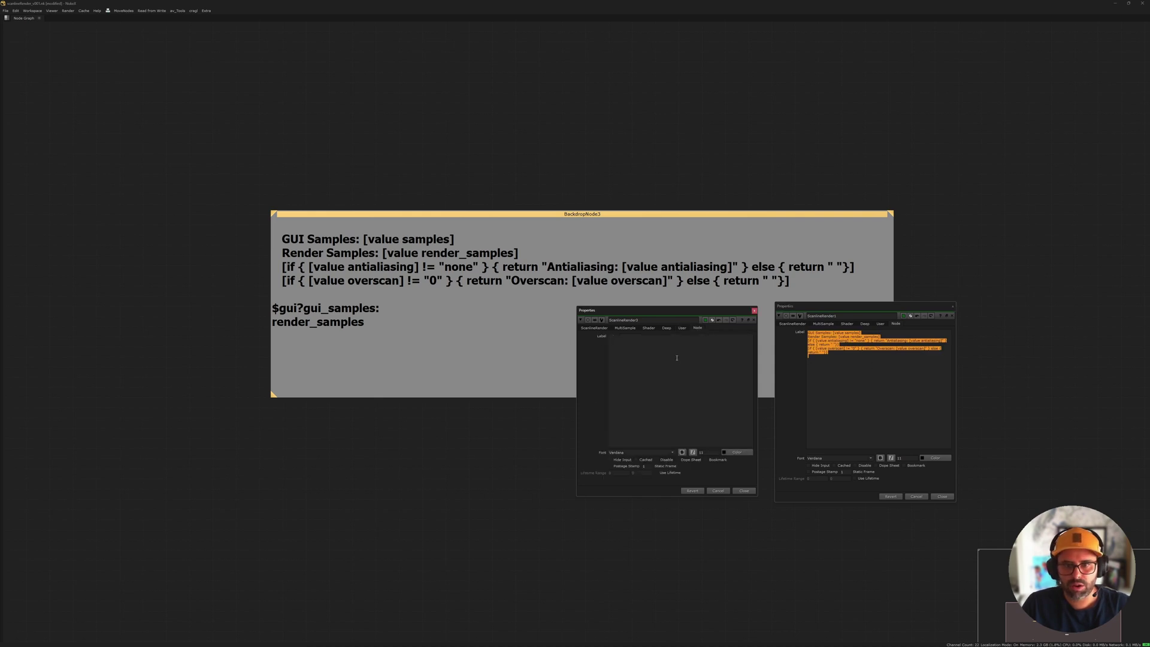
key(ctrl+v)
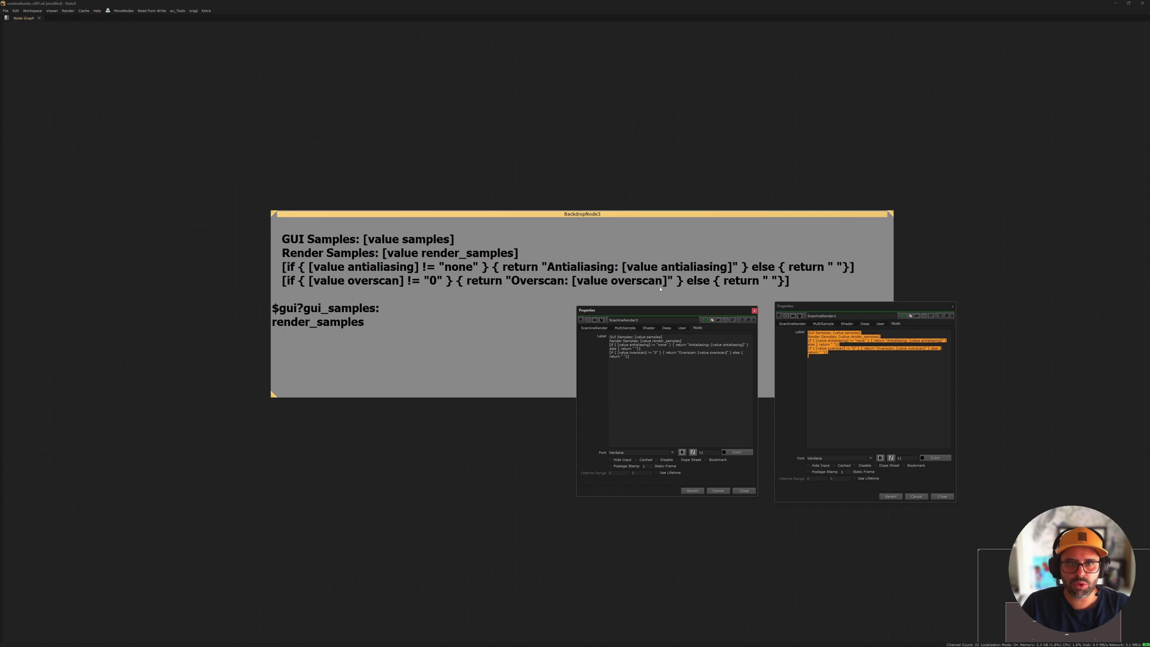
Check ScanlineRender3's label in the Node Graph and close the ScanlineRender1 and ScanlineRender3 properties windows.
middle_drag(696, 25, 744, 482)
scroll(416, 179, up, 4)
click(544, 222)
click(585, 246)
scroll(892, 202, down, 2)
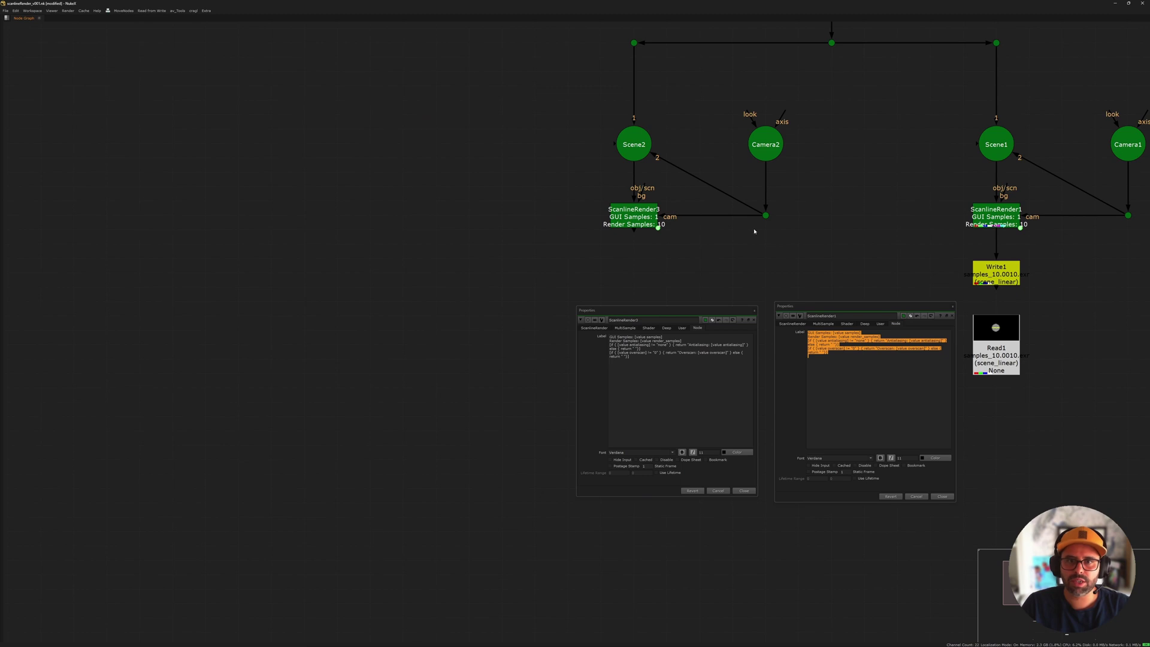
middle_drag(754, 231, 670, 225)
click(952, 306)
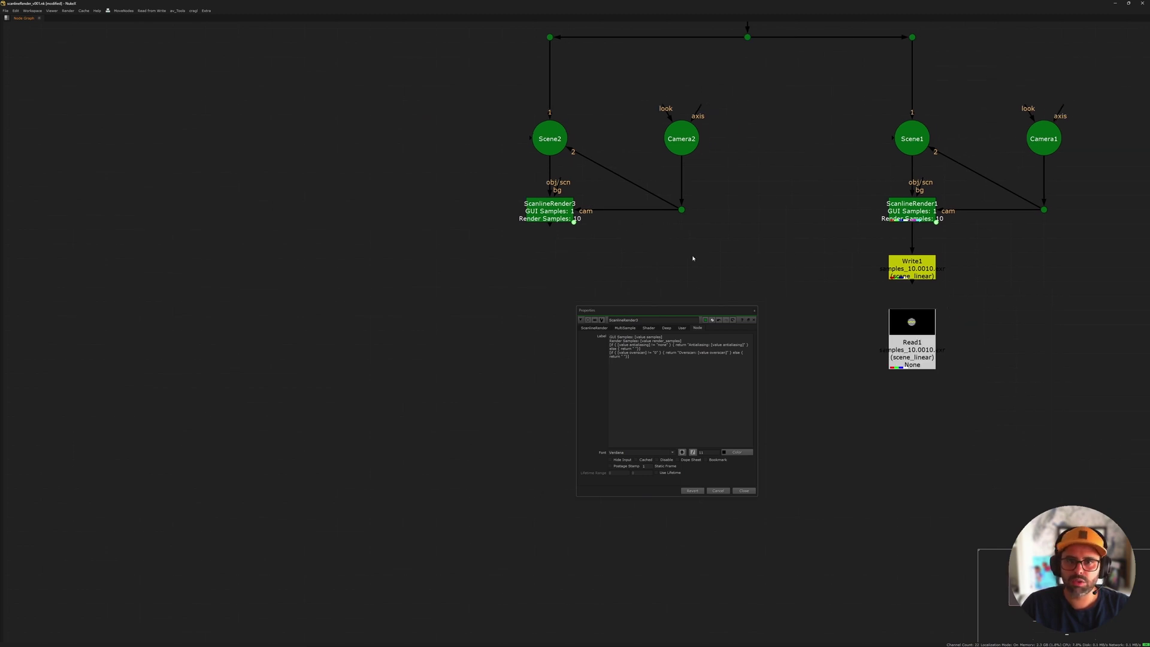
click(754, 310)
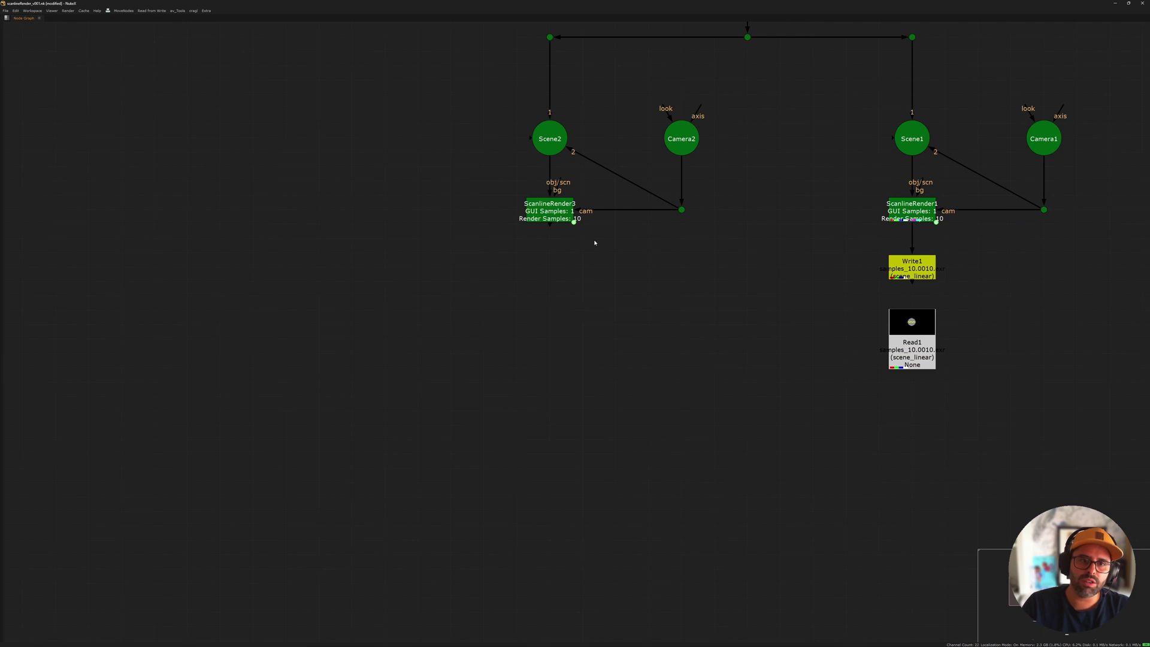
middle_drag(598, 227, 581, 276)
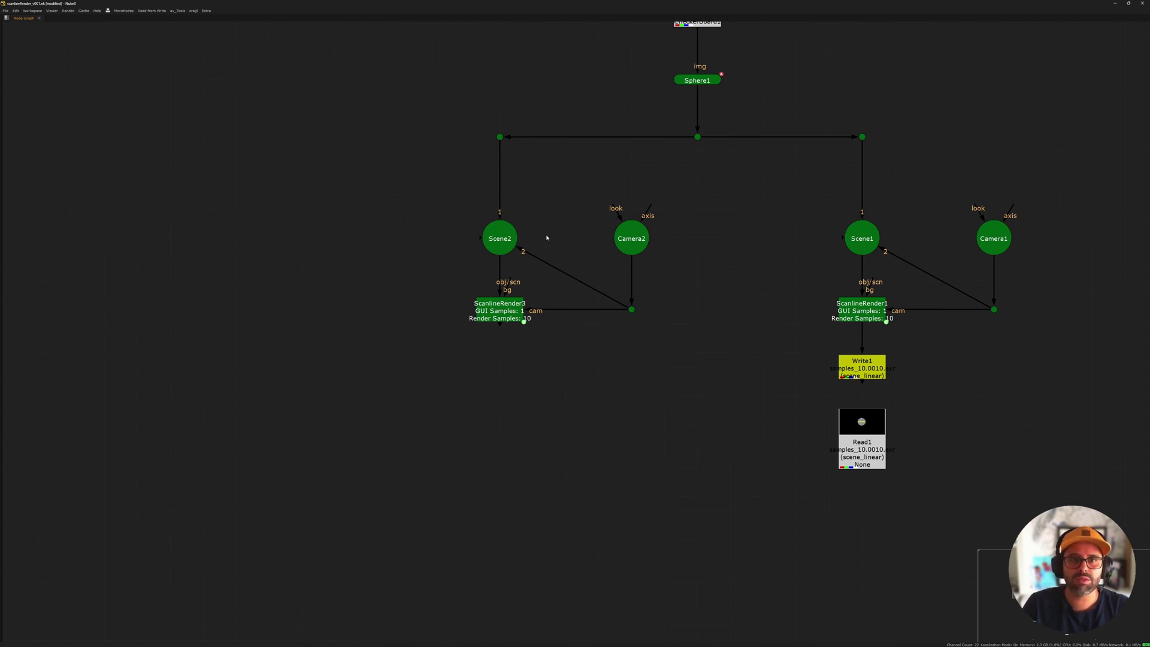
middle_drag(739, 315, 635, 328)
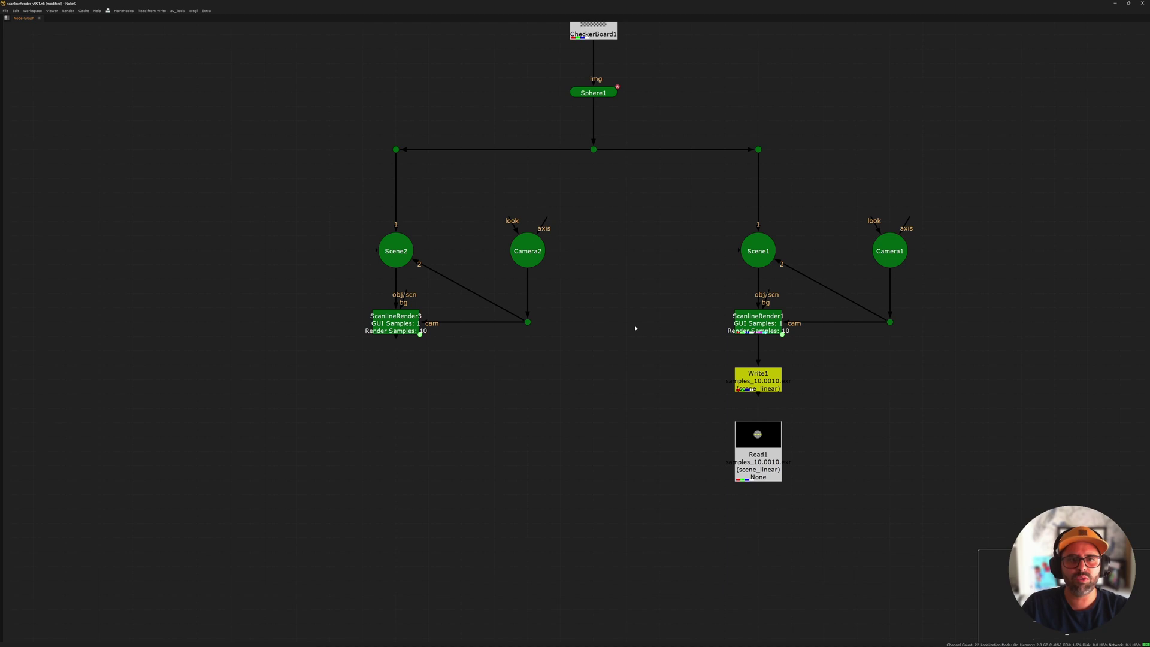